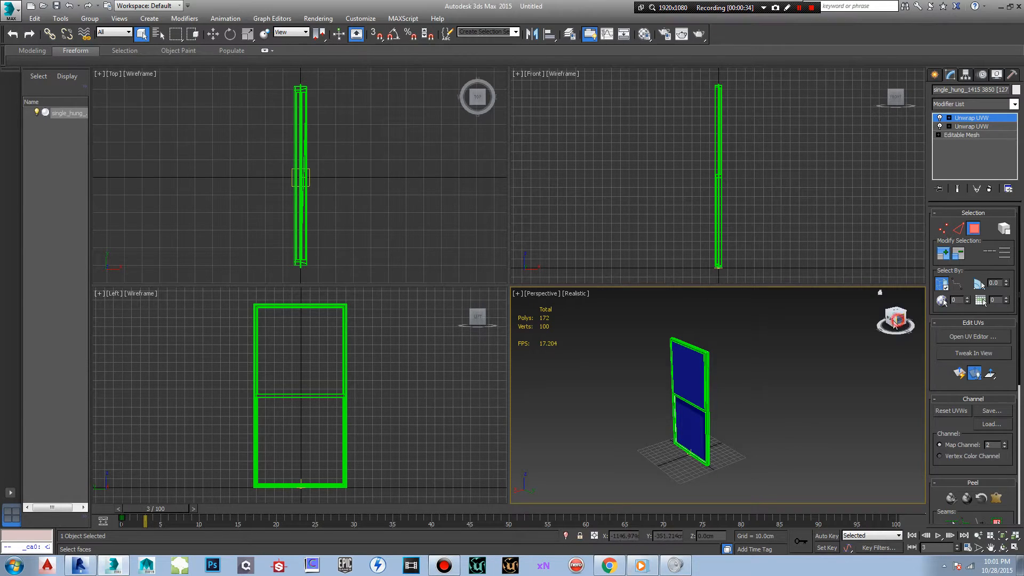
mouse_move(900, 326)
left_mouse_down()
mouse_move(860, 326)
mouse_move(906, 330)
left_mouse_up()
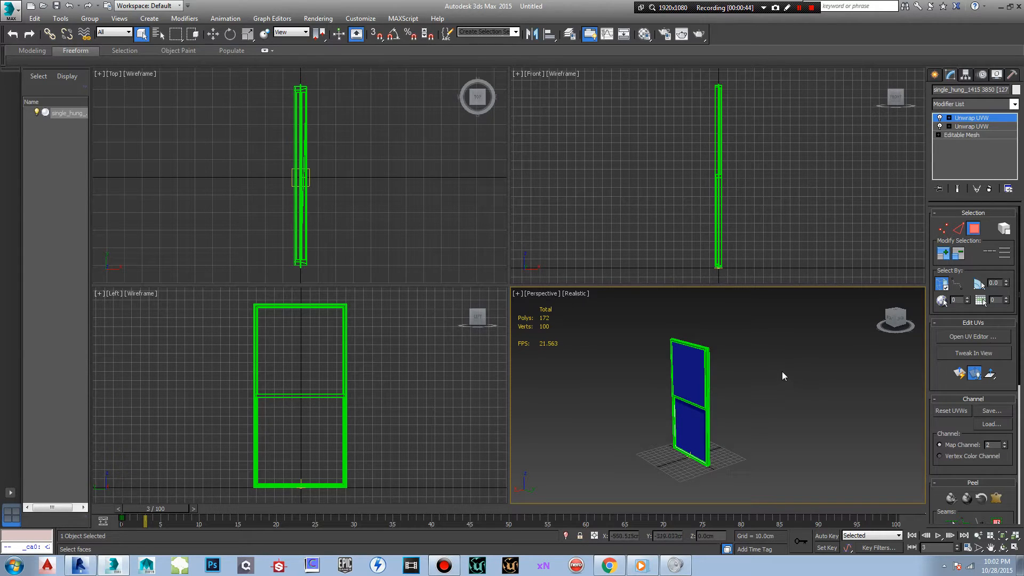
middle_click_drag(773, 376, 788, 379)
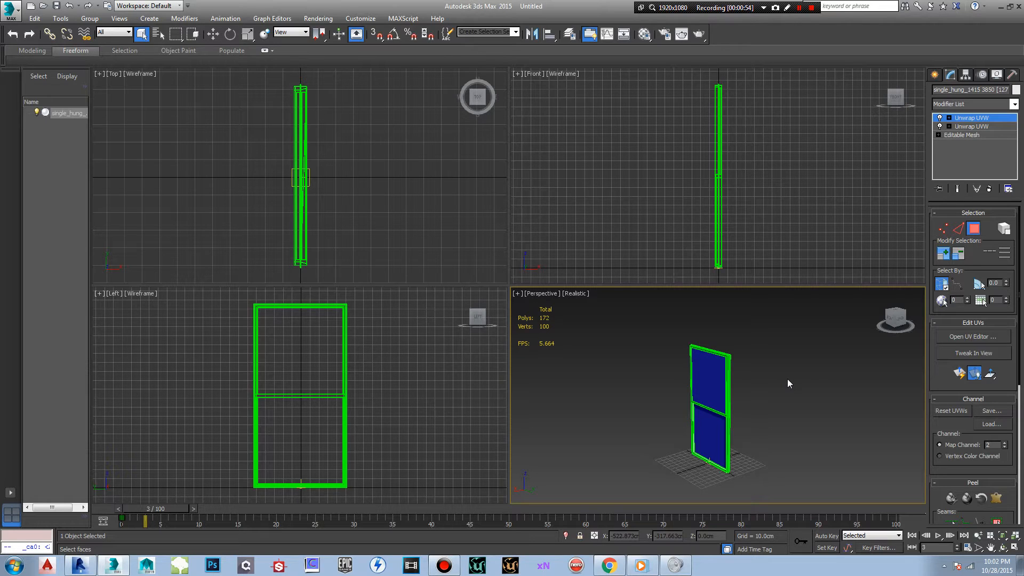
middle_click_drag(779, 392, 778, 389)
scroll(778, 391, "up", 3)
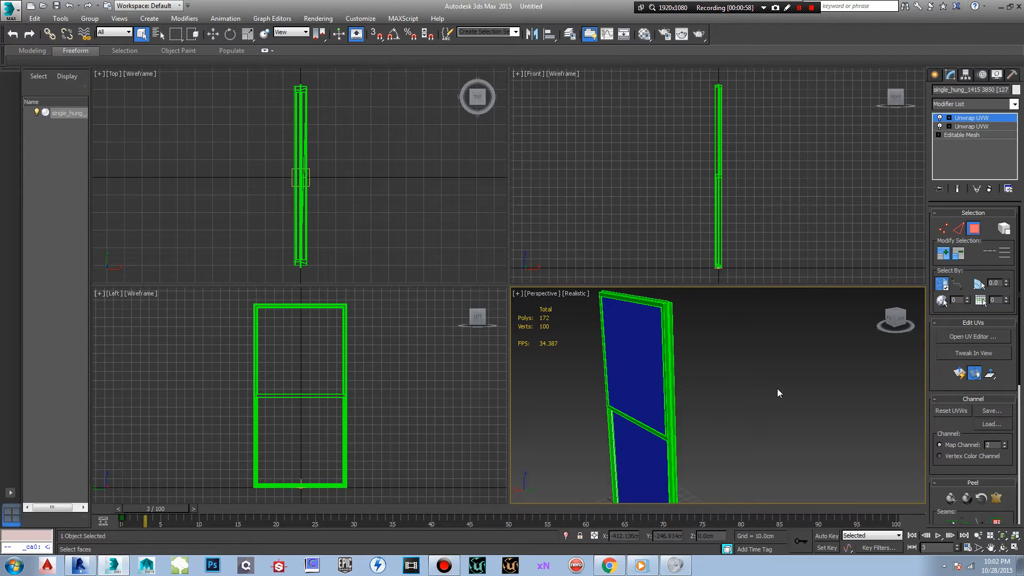
scroll(778, 391, "down", 3)
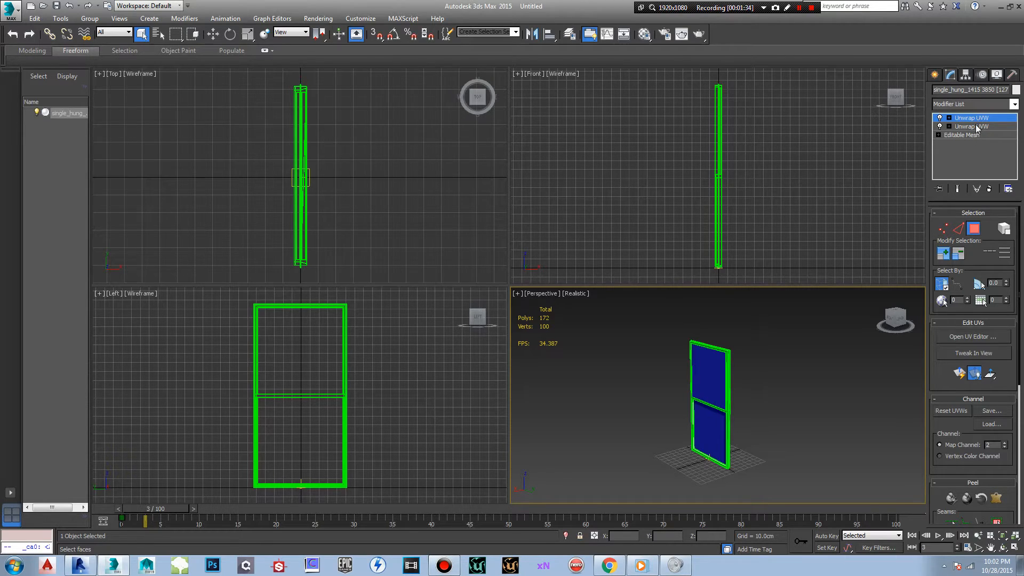
- Open the UV editor of the lower Unwrap UVW modifier and select all of the window's polygons
left_click(972, 127)
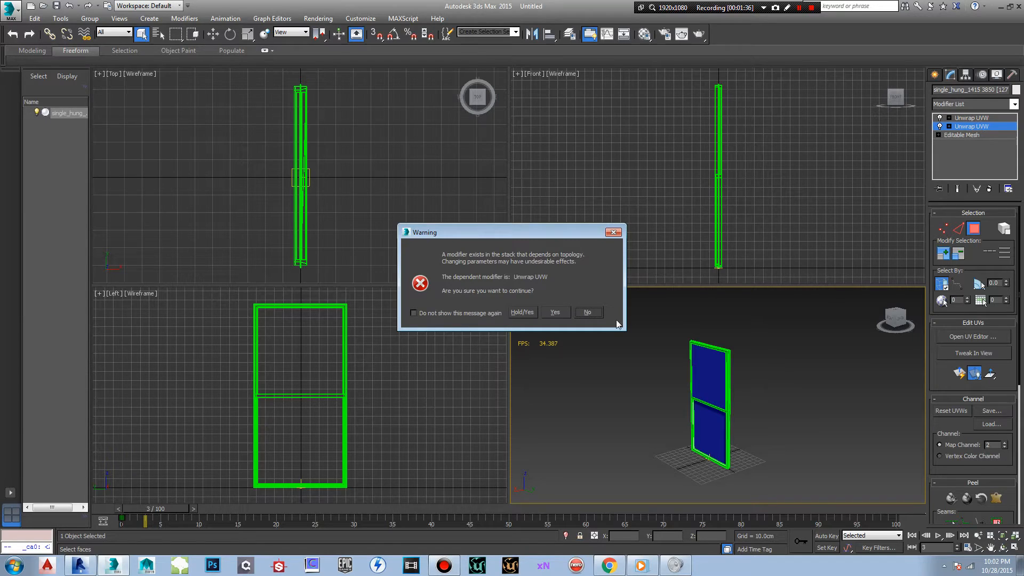
left_click(557, 312)
left_click(982, 131)
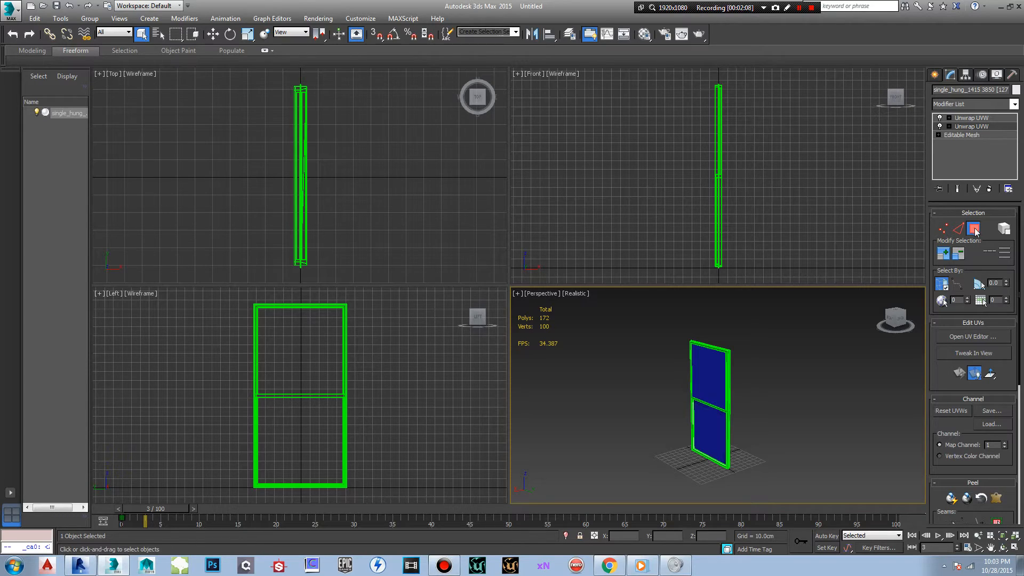
left_click(971, 338)
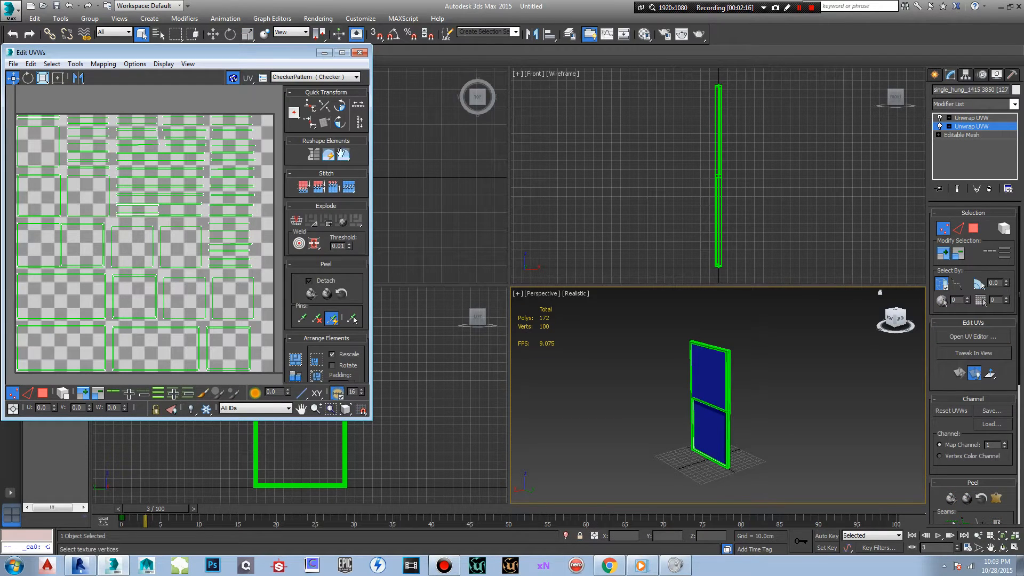
left_click(973, 228)
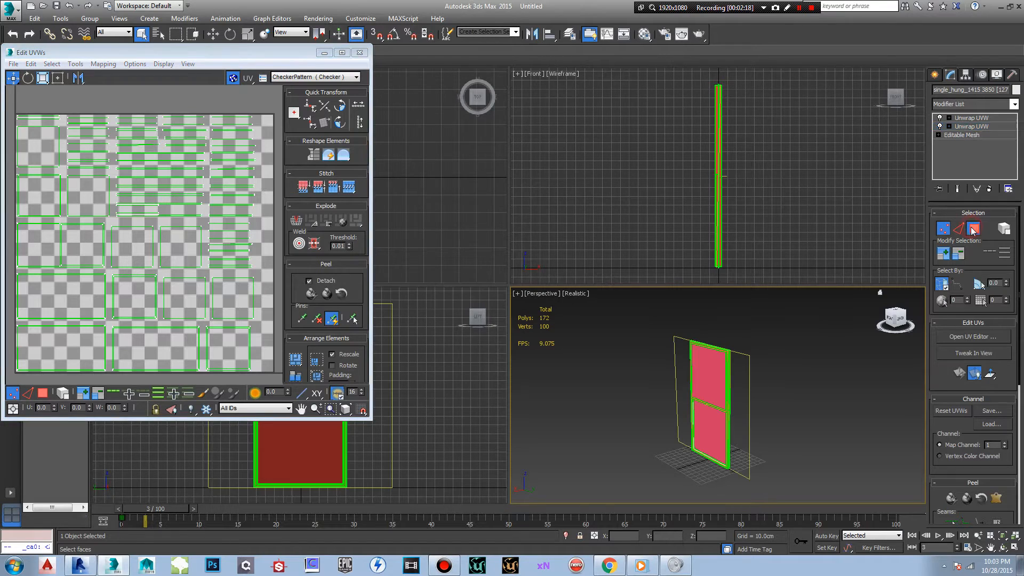
key("ctrl+a")
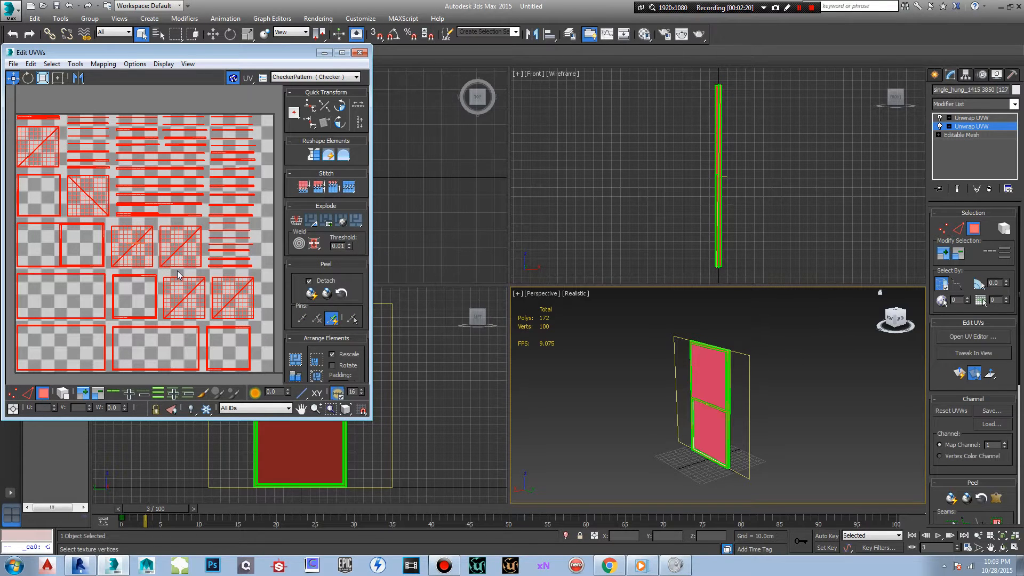
- Examine the window's map channel 1 UV layout, both close up and as a whole
scroll(177, 271, "up", 8)
mouse_move(160, 244)
middle_mouse_down()
mouse_move(233, 261)
mouse_move(255, 222)
mouse_move(174, 212)
mouse_move(143, 243)
middle_mouse_up()
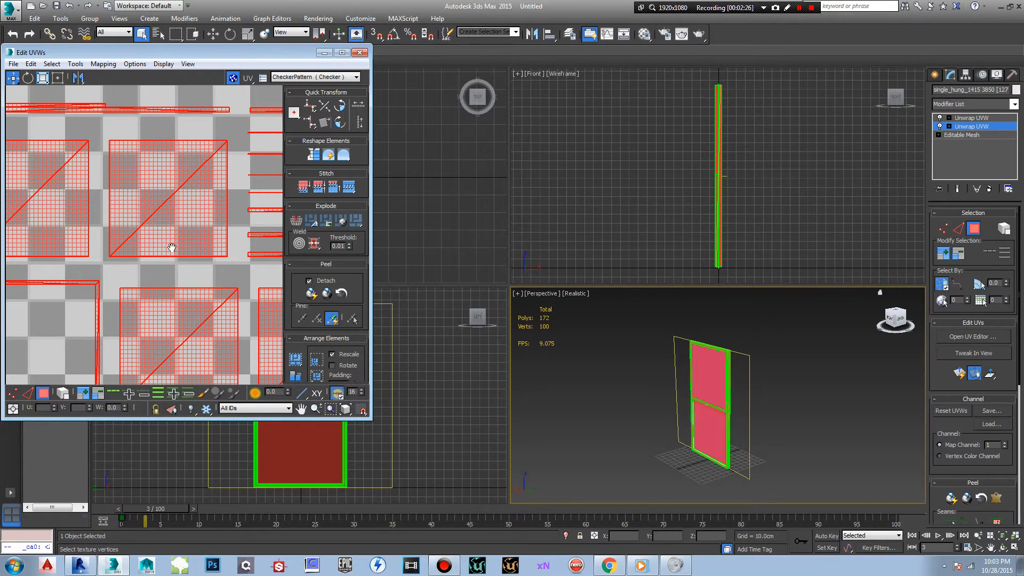
scroll(172, 248, "down", 4)
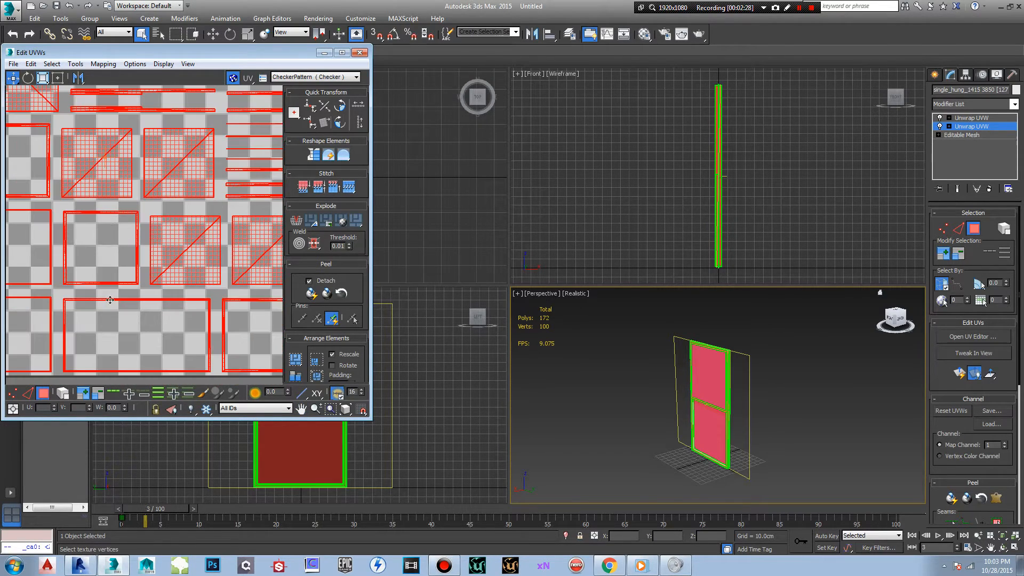
scroll(142, 291, "down", 4)
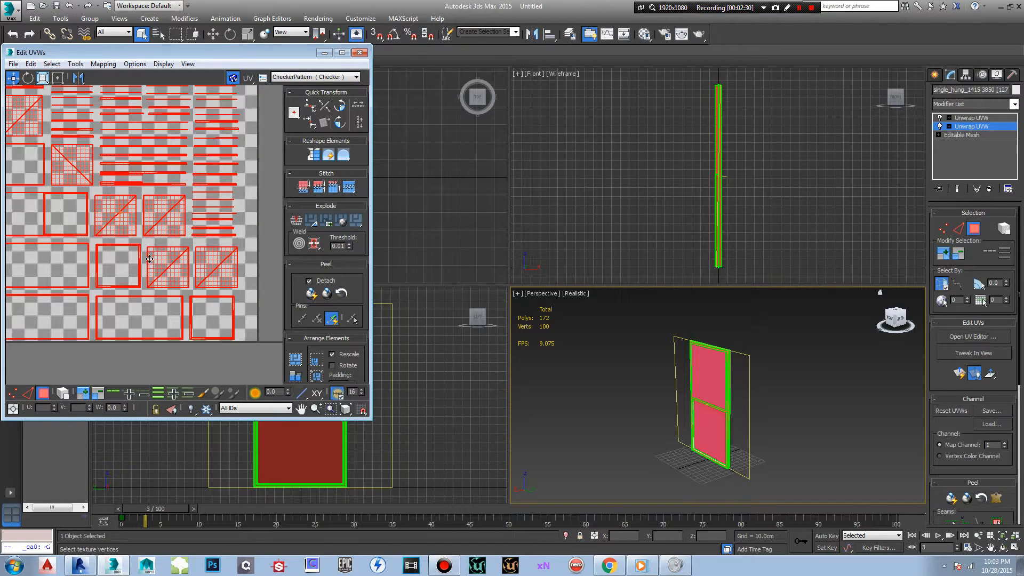
middle_click_drag(150, 215, 178, 240)
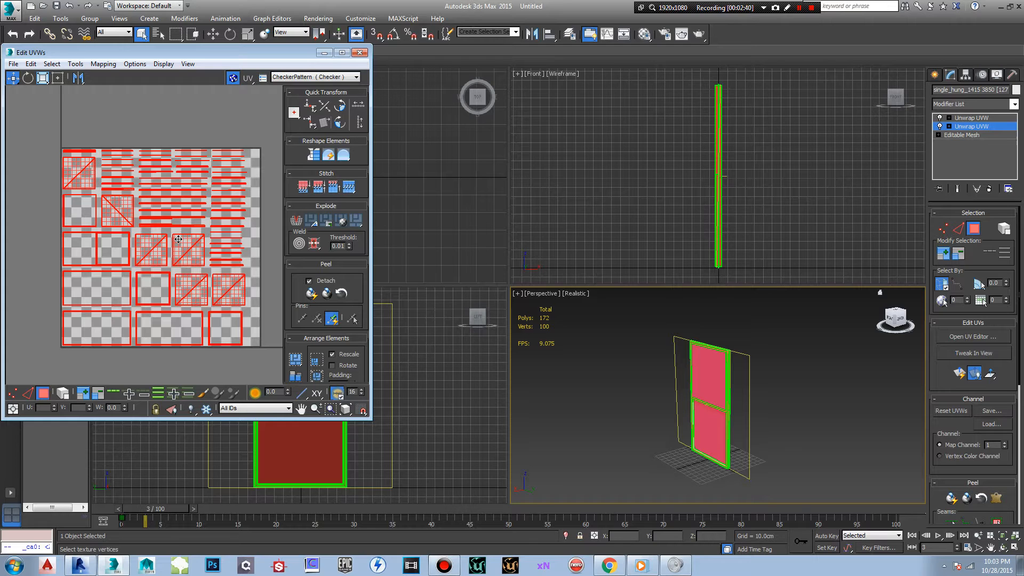
scroll(179, 240, "up", 2)
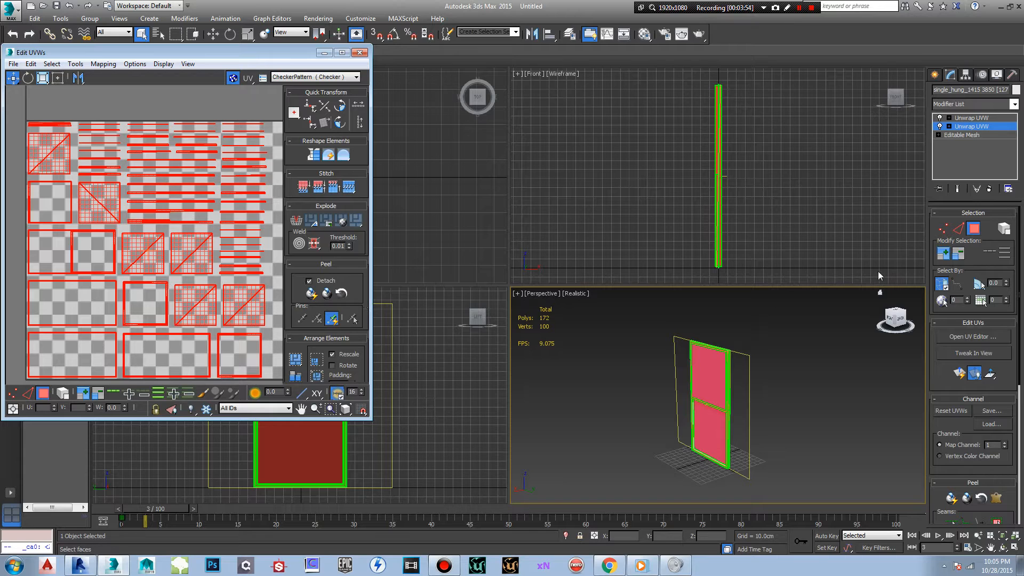
- Open the UV editor of the upper Unwrap UVW modifier on map channel 2 and select all UV polygons
left_click(972, 119)
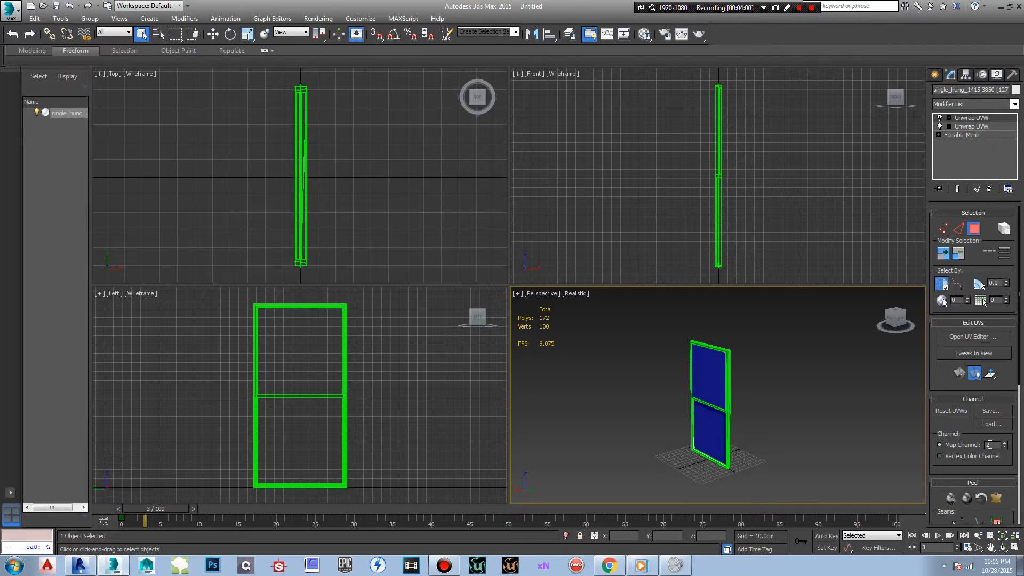
left_click(967, 338)
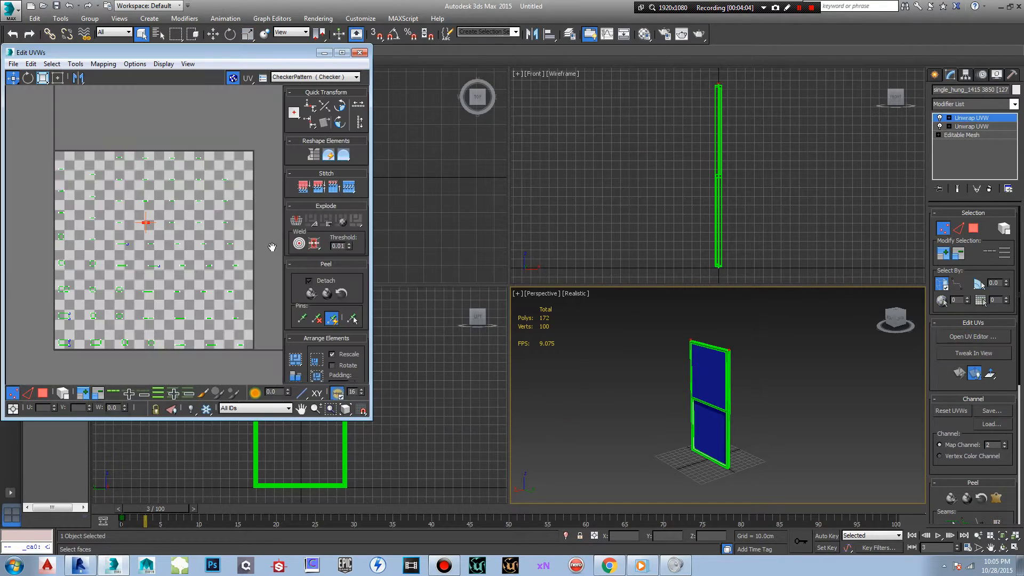
left_click_drag(30, 127, 293, 369)
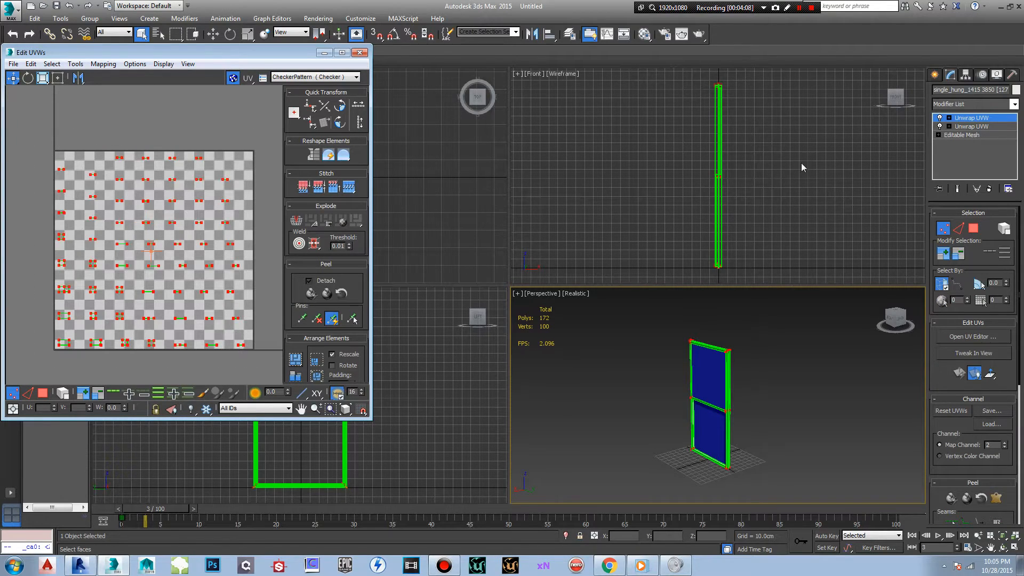
left_click(973, 228)
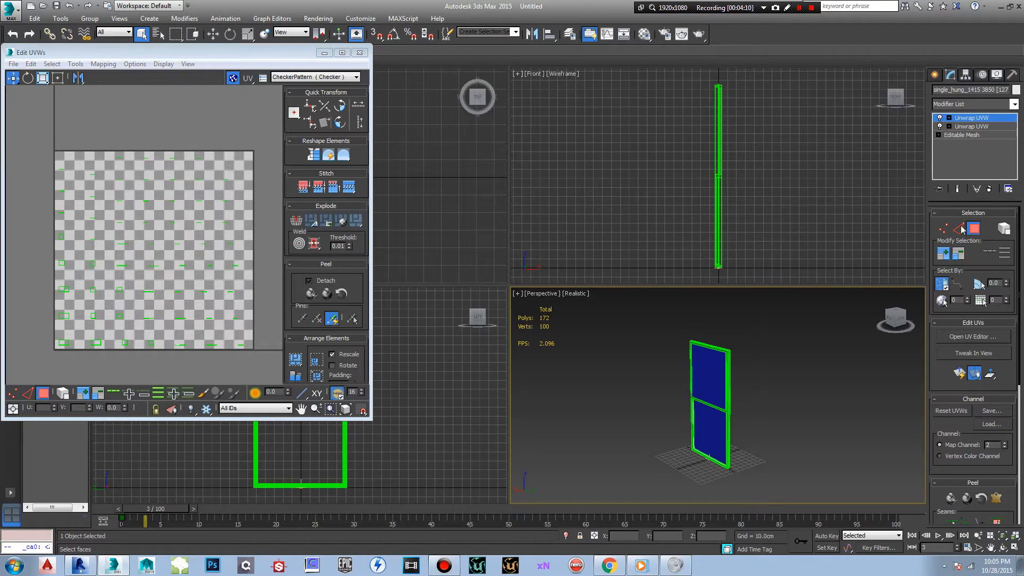
left_click(168, 221)
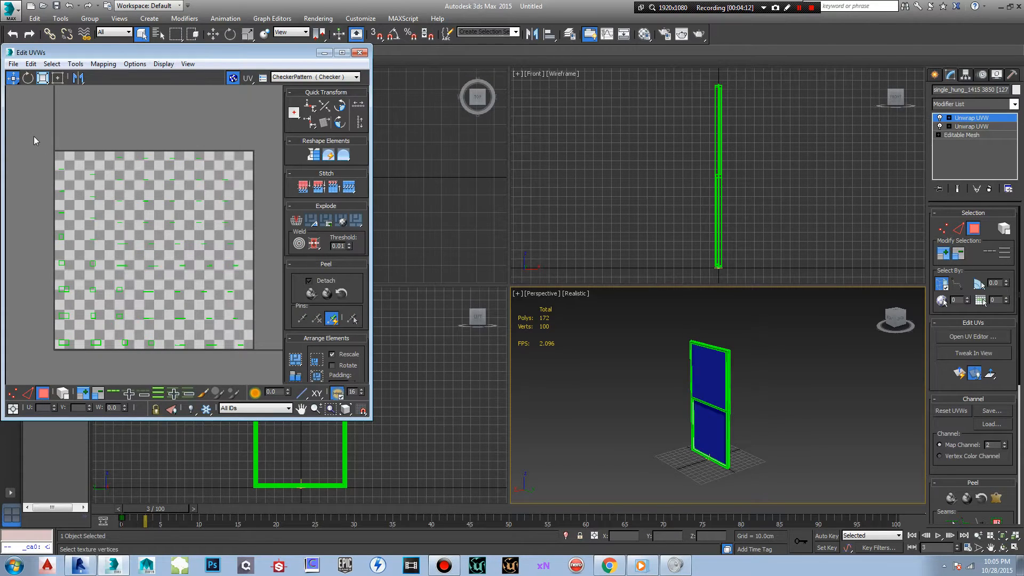
left_click_drag(32, 129, 89, 237)
left_click_drag(277, 337, 290, 362)
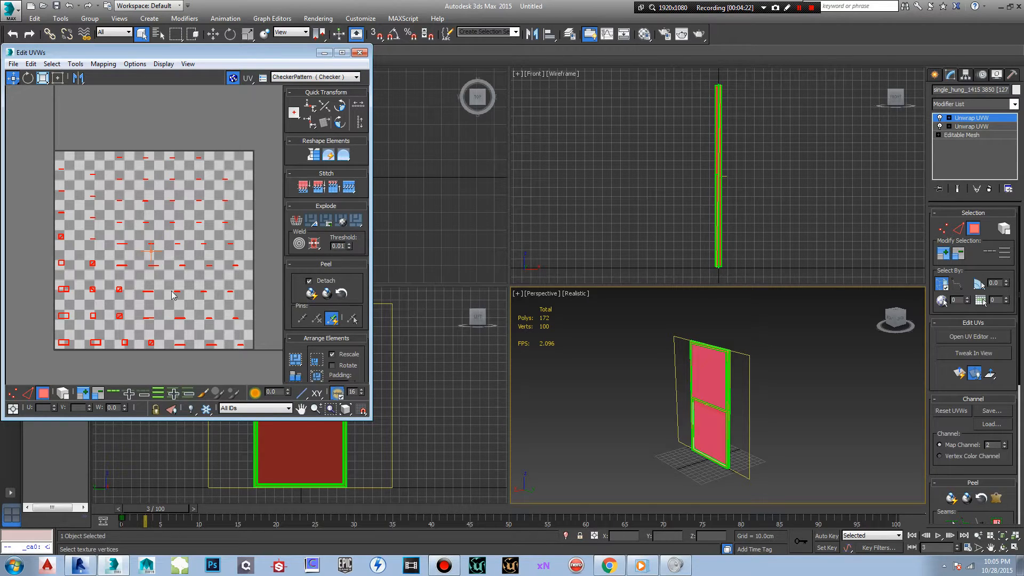
- Review the Flatten Mapping settings without applying them, and look over the editor's element arrangement options
left_click(104, 65)
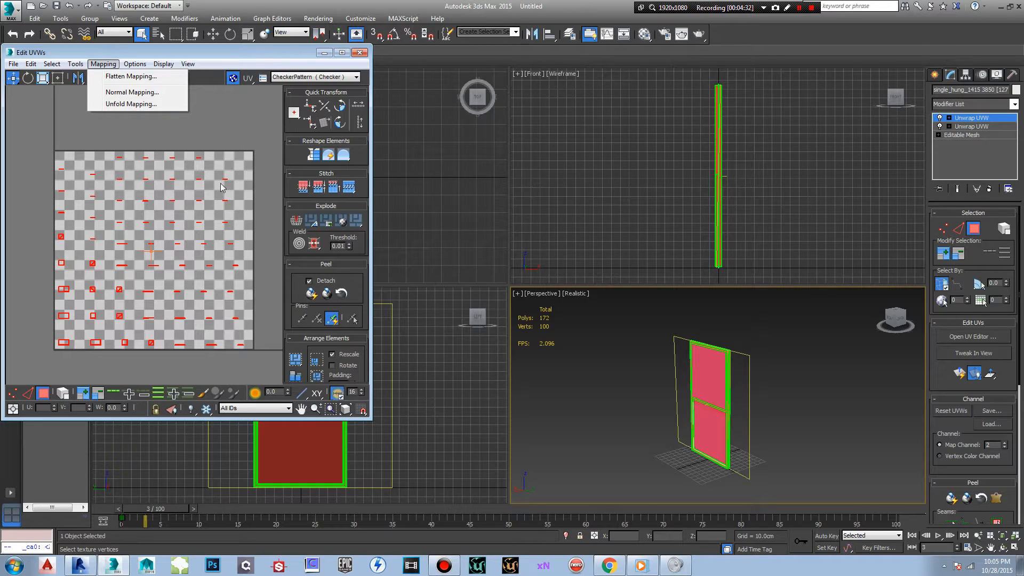
left_click(116, 76)
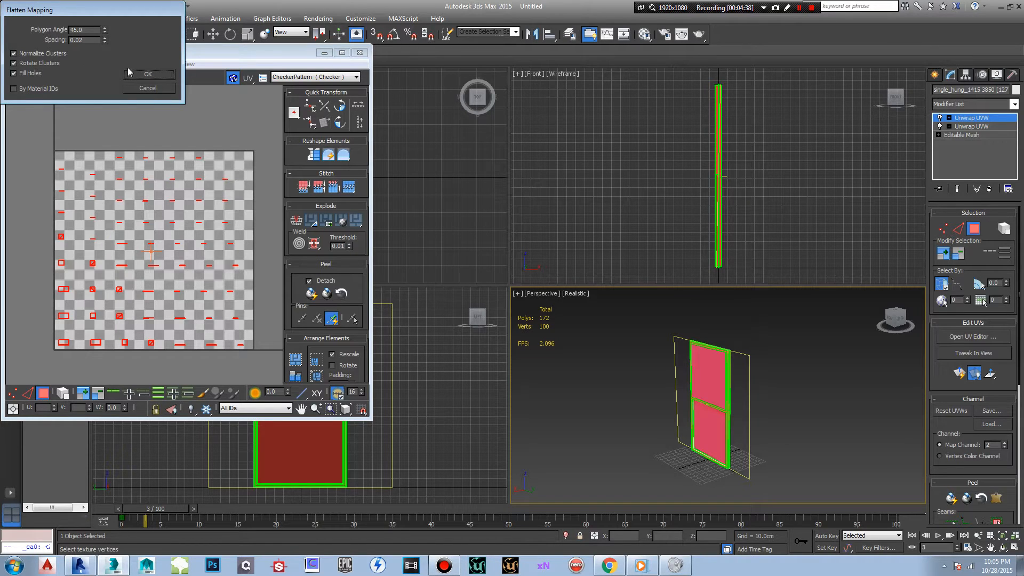
left_click(149, 87)
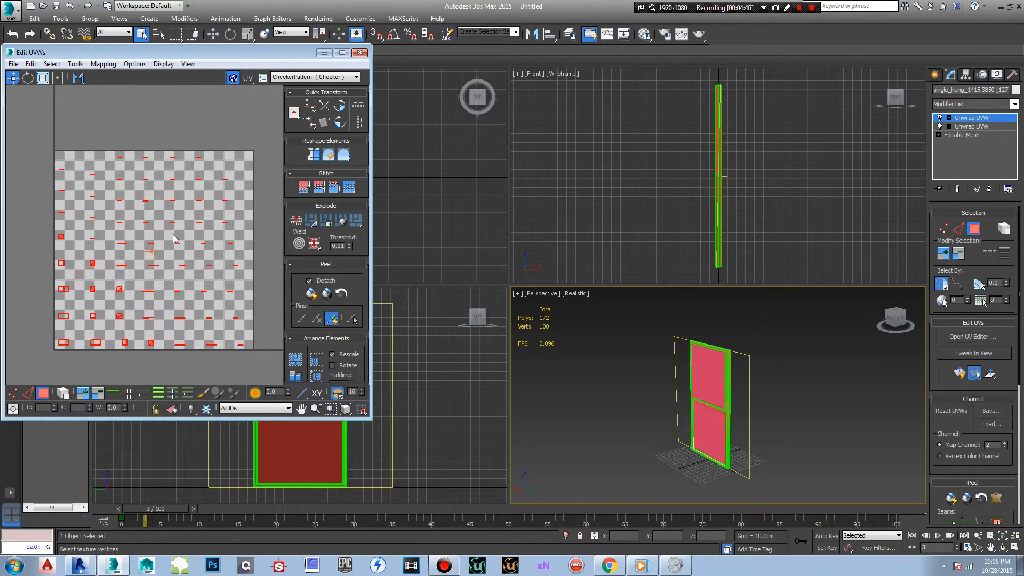
scroll(367, 216, "down", 3)
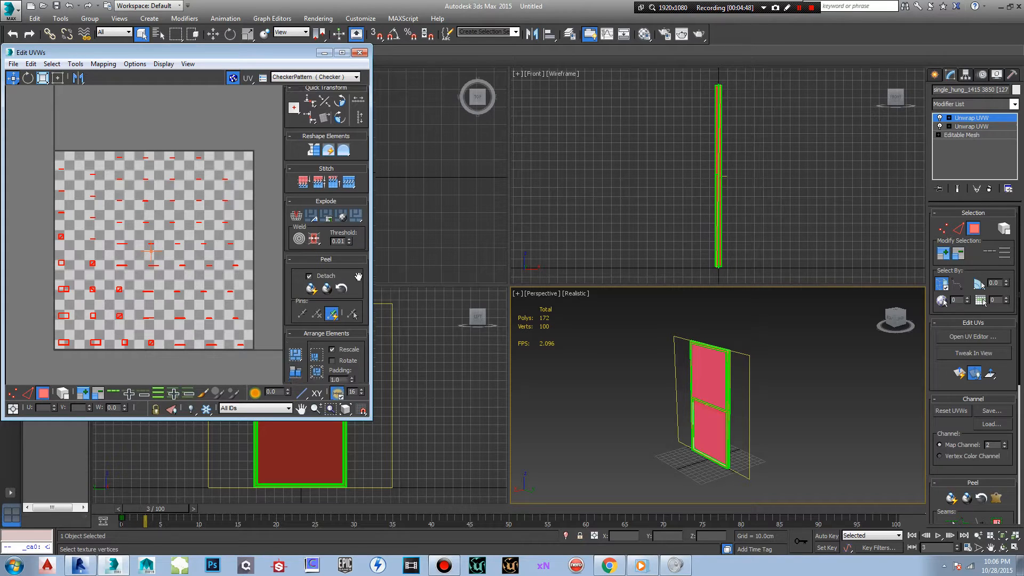
scroll(366, 216, "down", 3)
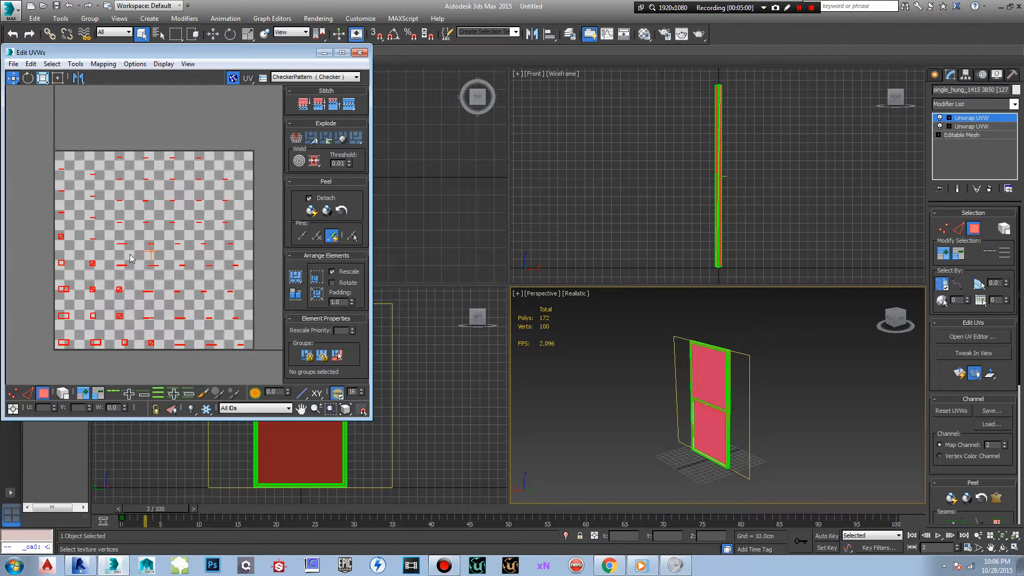
- Try scaling all selected UV clusters slightly in the channel 2 layout, and undo the scaling
left_click(42, 77)
scroll(120, 280, "up", 8)
scroll(119, 280, "up", 5)
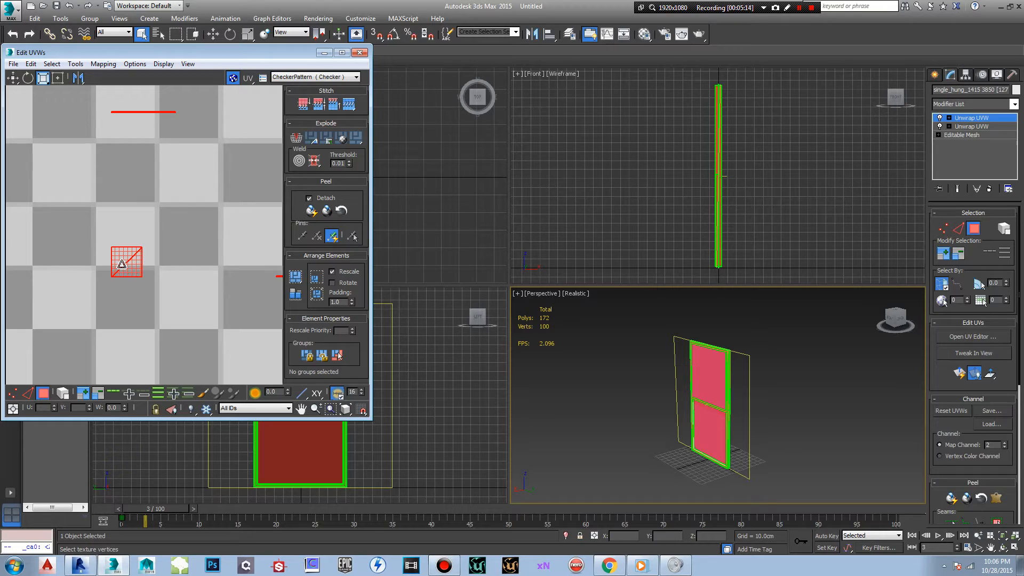
mouse_move(122, 265)
left_mouse_down()
mouse_move(119, 314)
mouse_move(123, 271)
left_mouse_up()
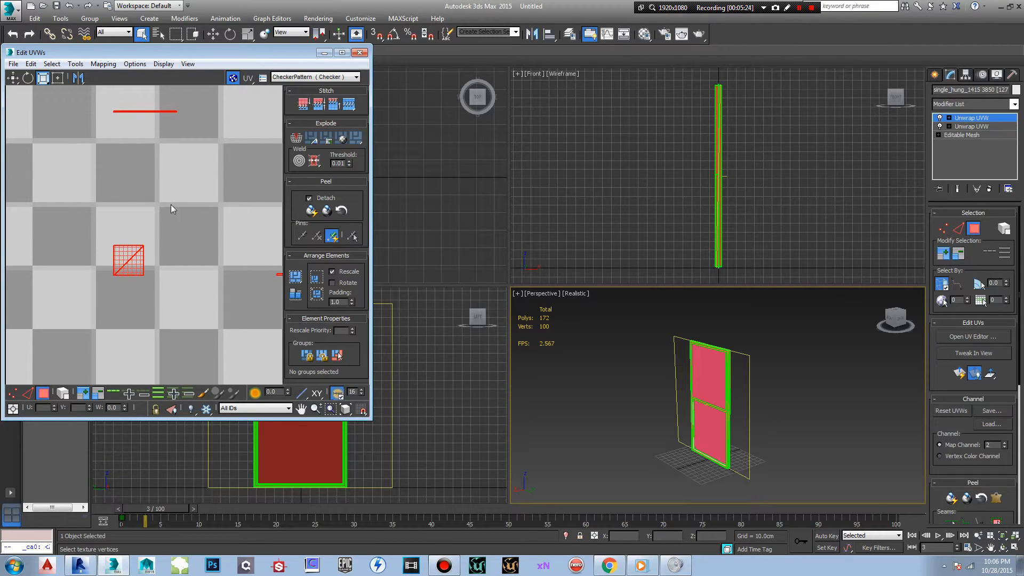
scroll(172, 203, "down", 6)
scroll(172, 204, "up", 3)
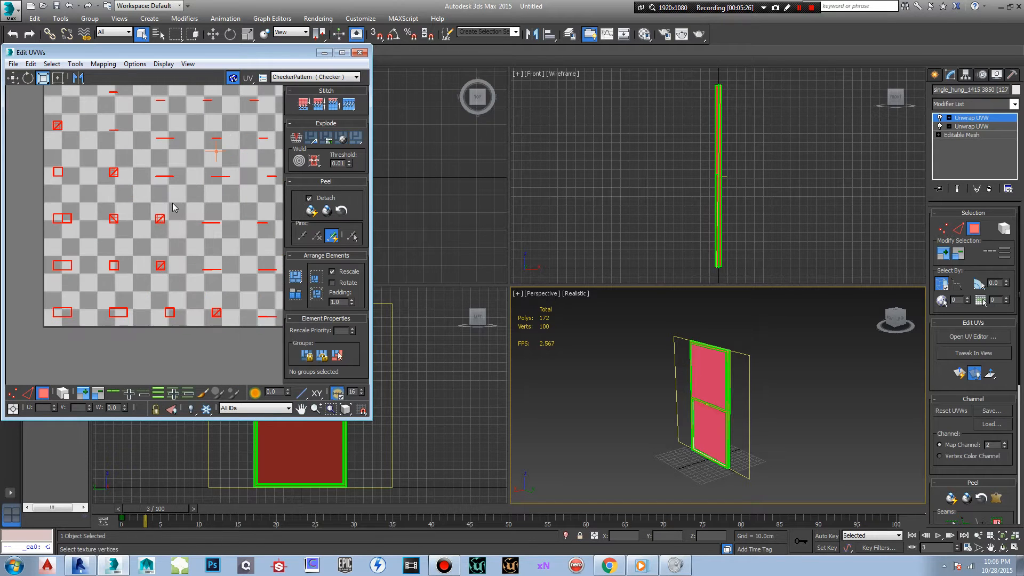
middle_click_drag(166, 193, 161, 245)
scroll(157, 257, "down", 2)
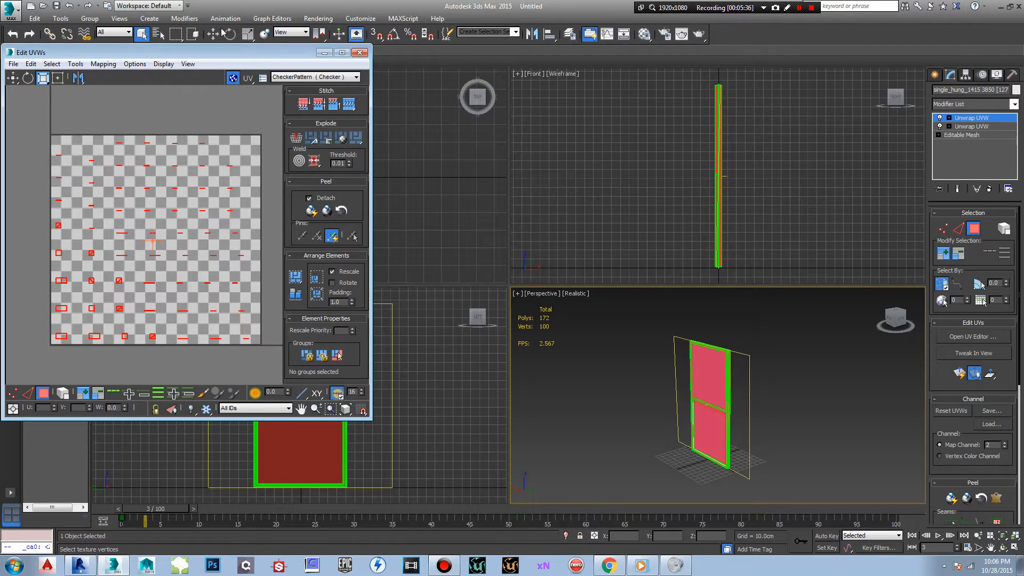
left_click(68, 5)
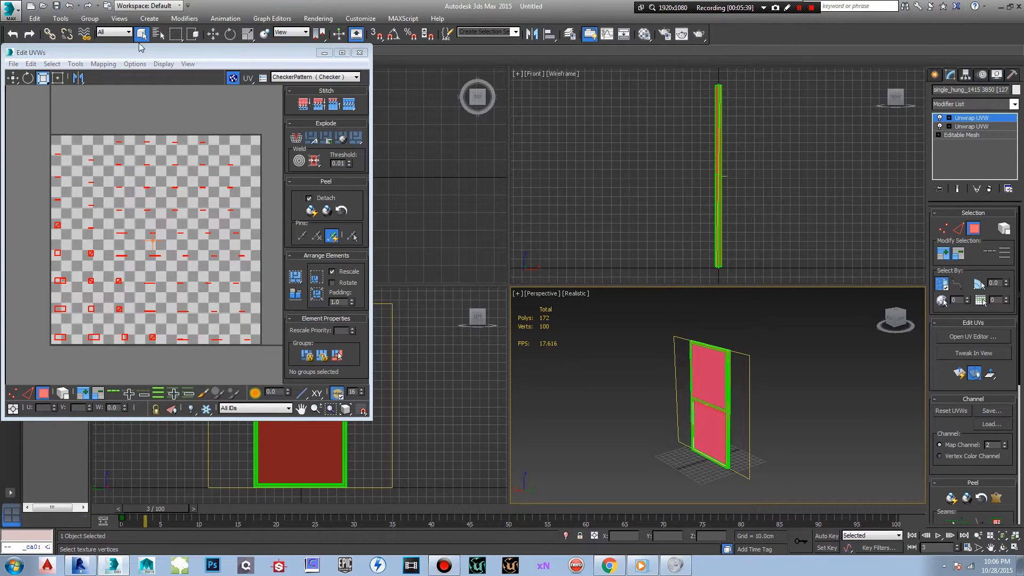
- Close the UV editor and clear the polygon selection on the window
left_click(360, 53)
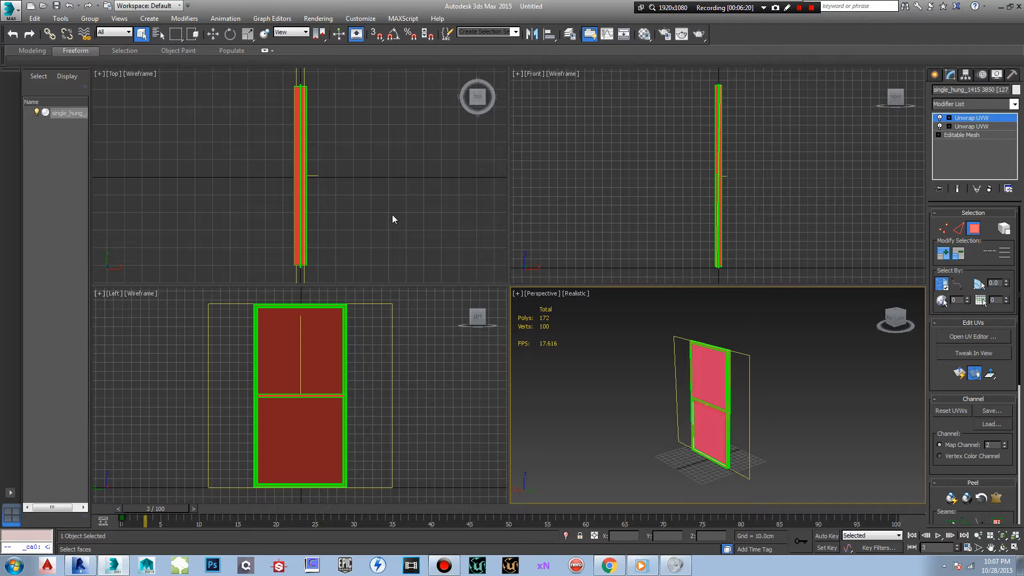
middle_click_drag(408, 221, 394, 223)
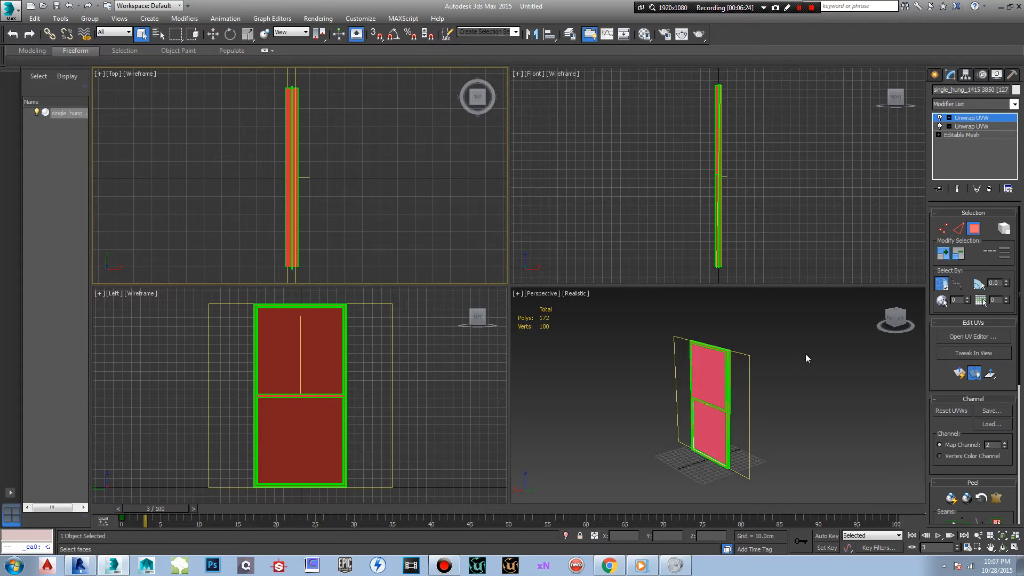
left_click(824, 378)
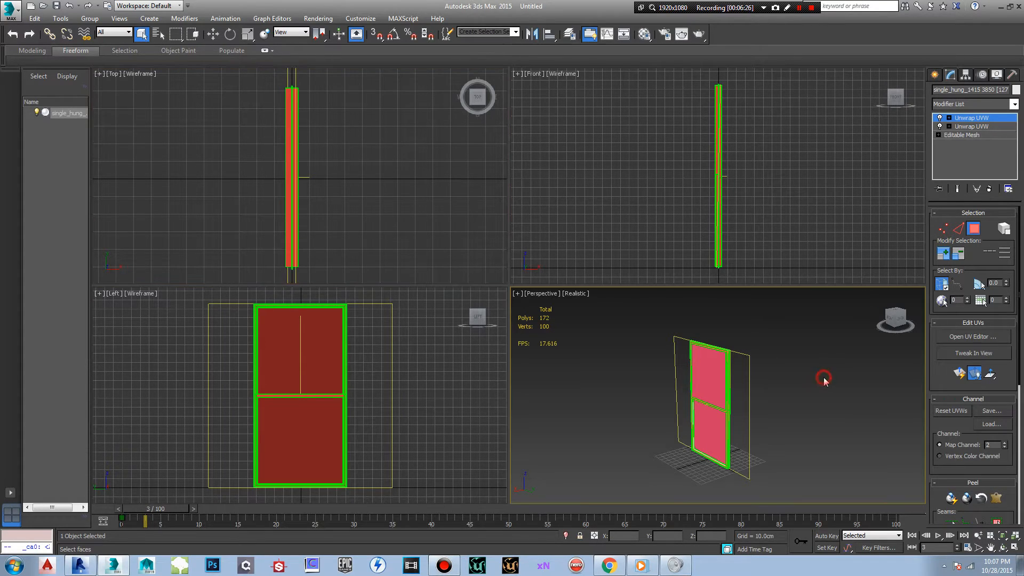
- Call up the lower Unwrap UVW modifier's stack options and undo the most recent actions
right_click(971, 127)
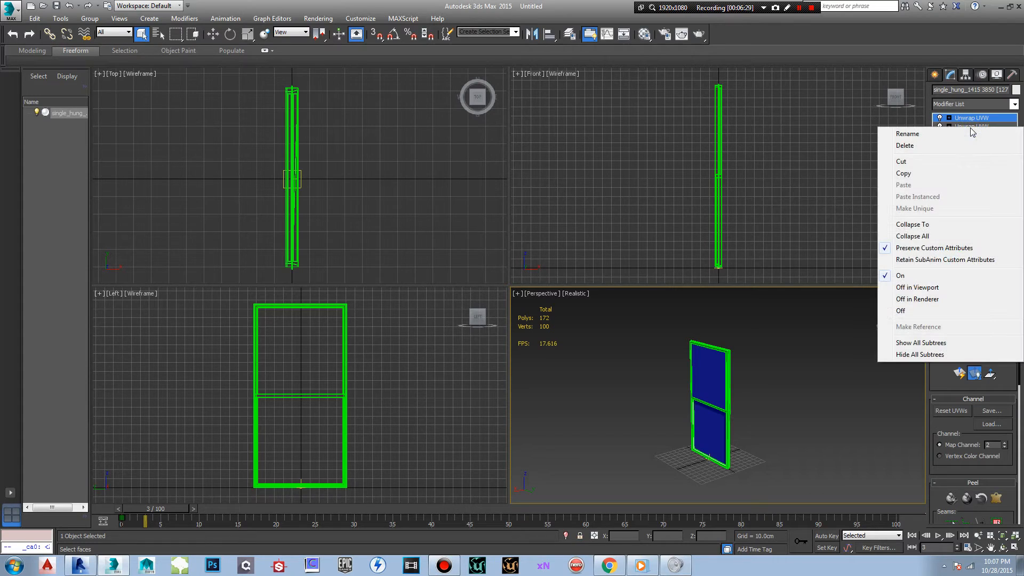
left_click(72, 7)
left_click(72, 6)
left_click(72, 6)
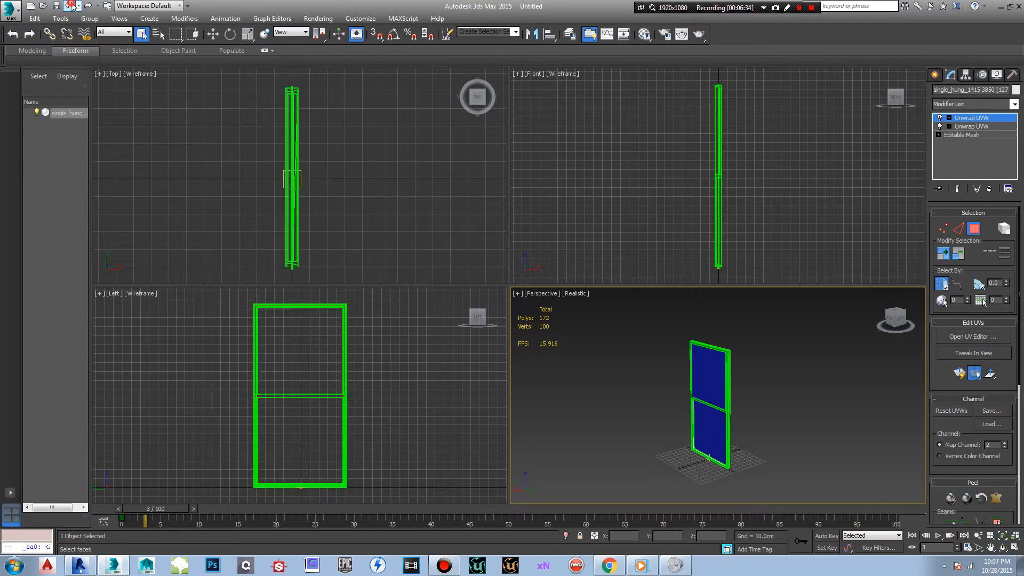
- Undo the earlier actions until both Unwrap UVW modifiers are removed from the window, back to the plain Editable Mesh
left_click(72, 6)
left_click(72, 7)
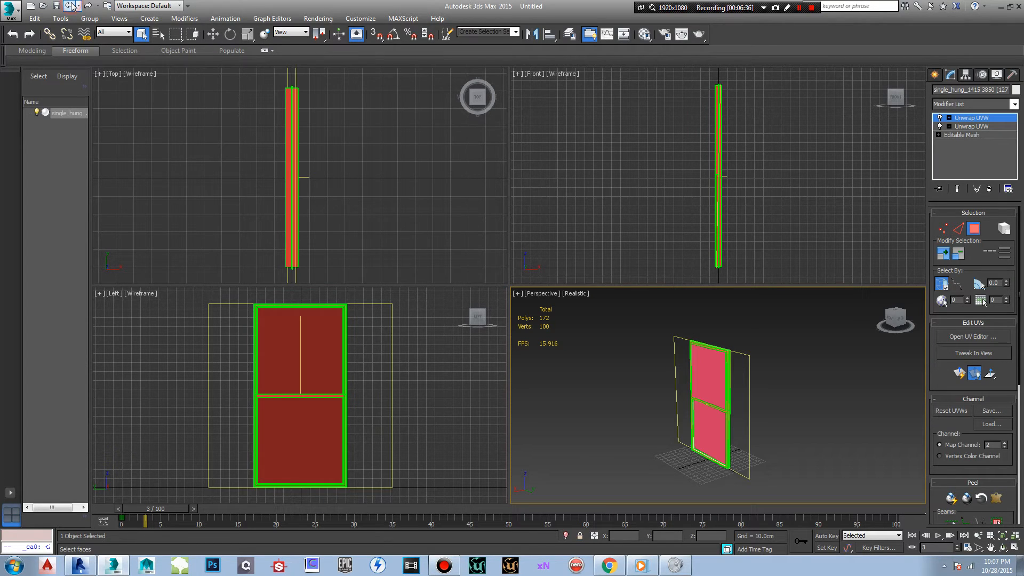
left_click(72, 7)
left_click(72, 6)
left_click(69, 8)
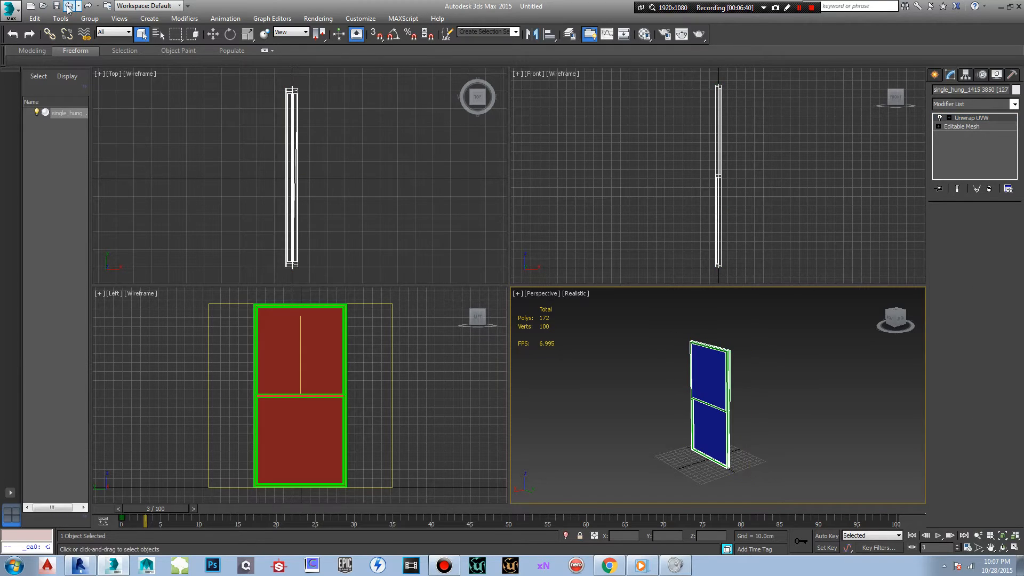
left_click(69, 8)
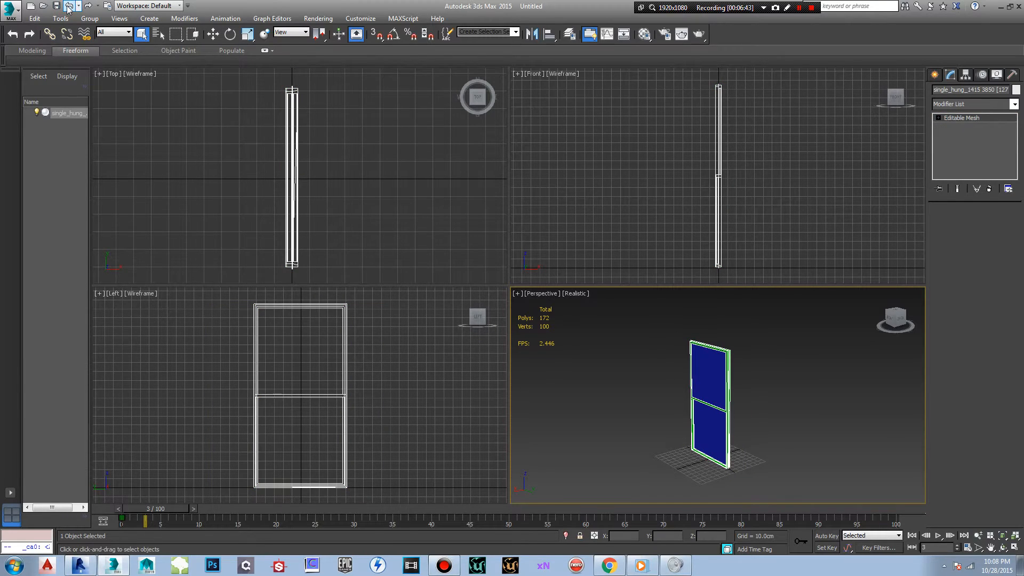
mouse_move(780, 370)
middle_mouse_down()
mouse_move(773, 350)
mouse_move(786, 373)
mouse_move(785, 361)
middle_mouse_up()
scroll(784, 364, "up", 4)
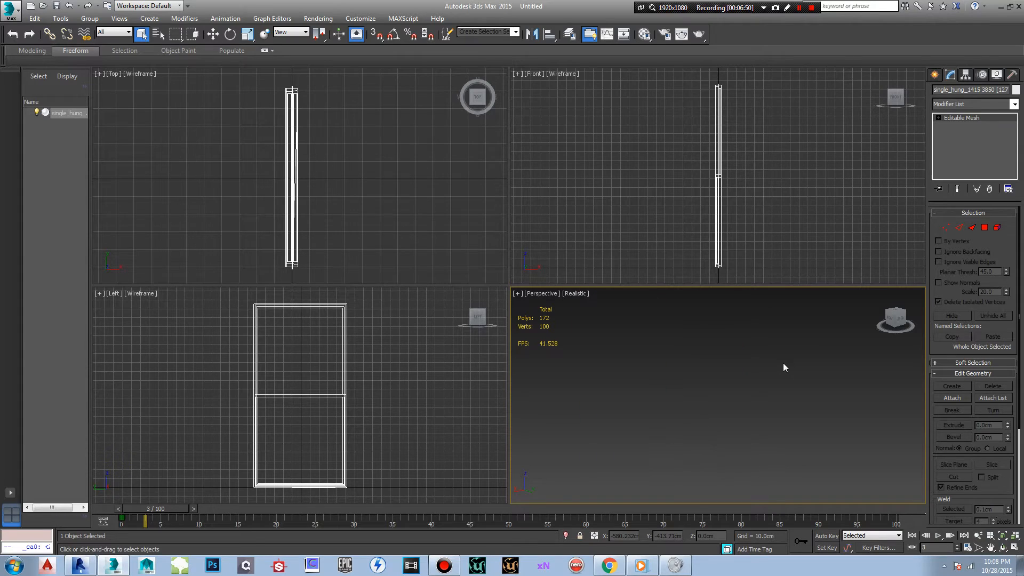
scroll(784, 363, "down", 4)
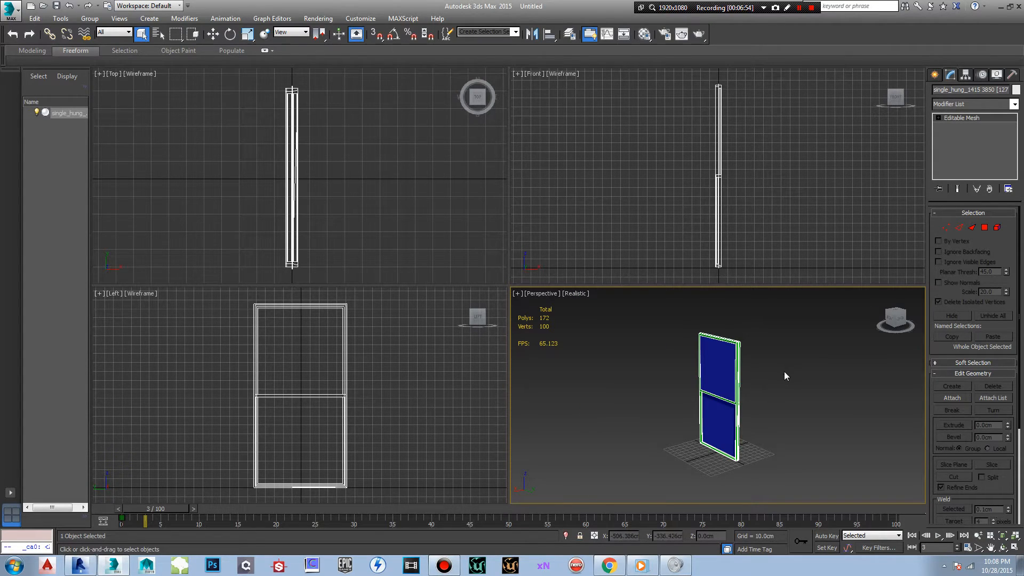
middle_click_drag(784, 371, 779, 376)
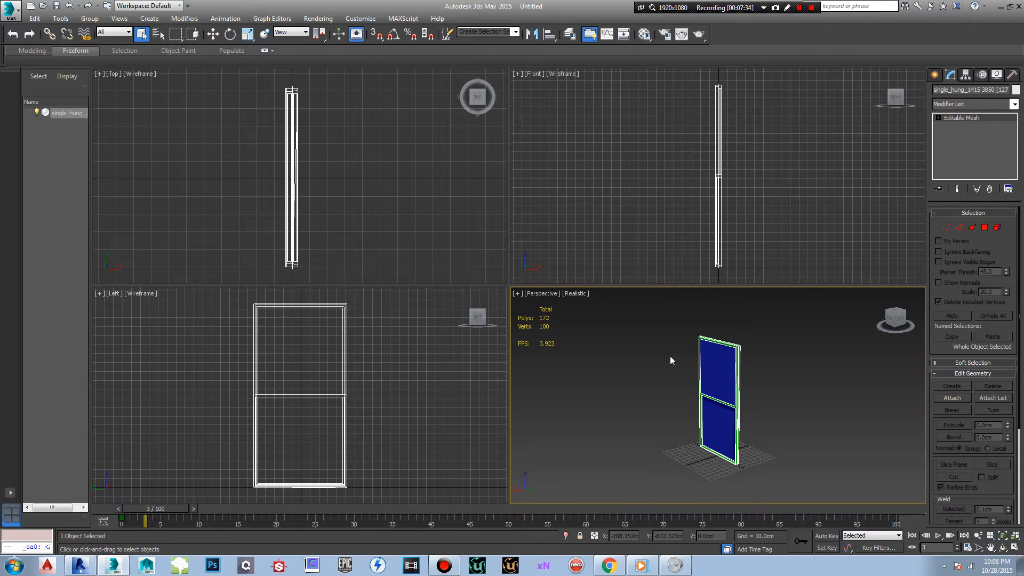
middle_click_drag(671, 350, 666, 354)
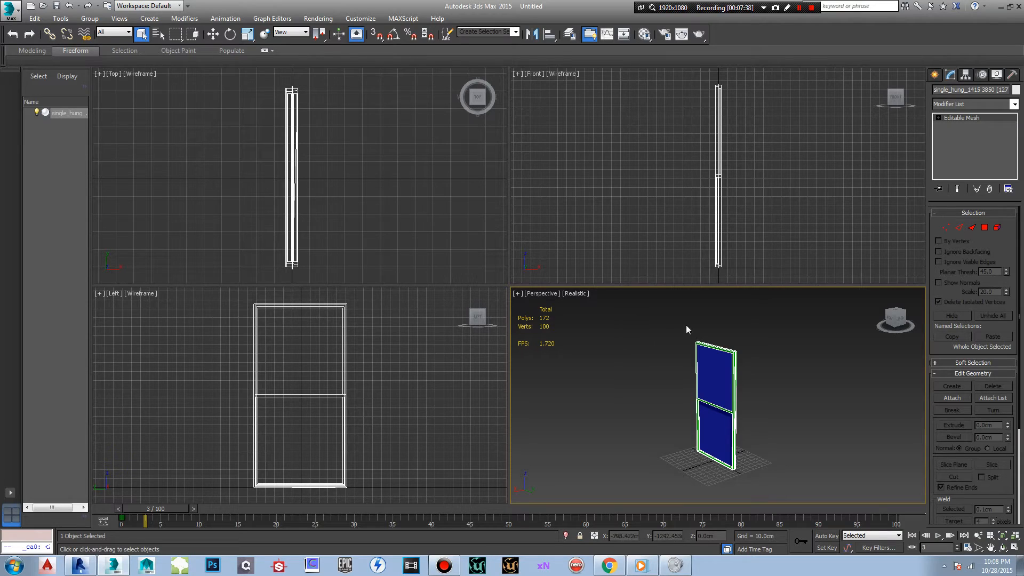
left_click(651, 327)
left_click_drag(662, 353, 779, 476)
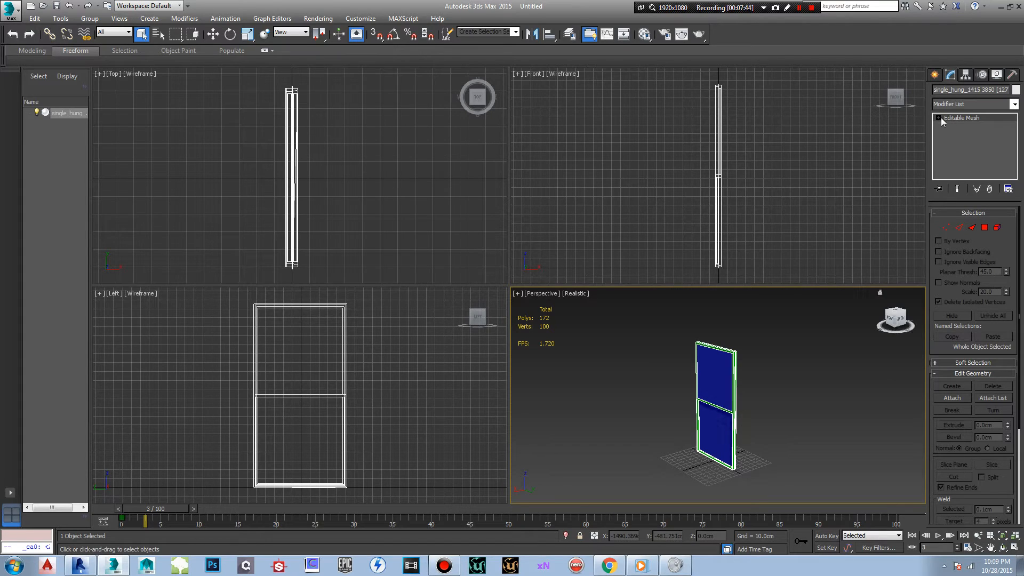
- Add an Optimize modifier to the window's Editable Mesh
left_click(1014, 104)
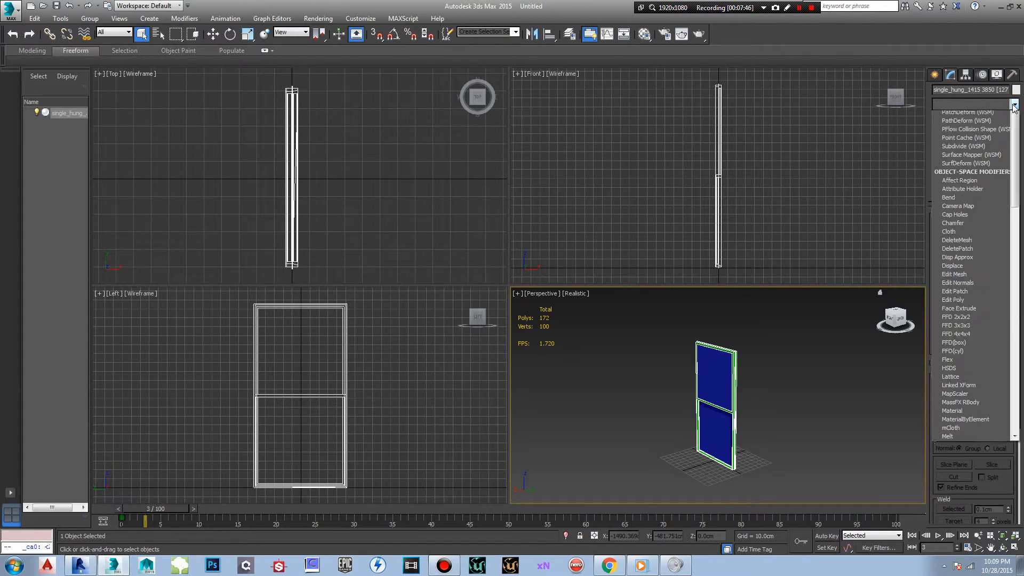
scroll(1010, 219, "up", 4)
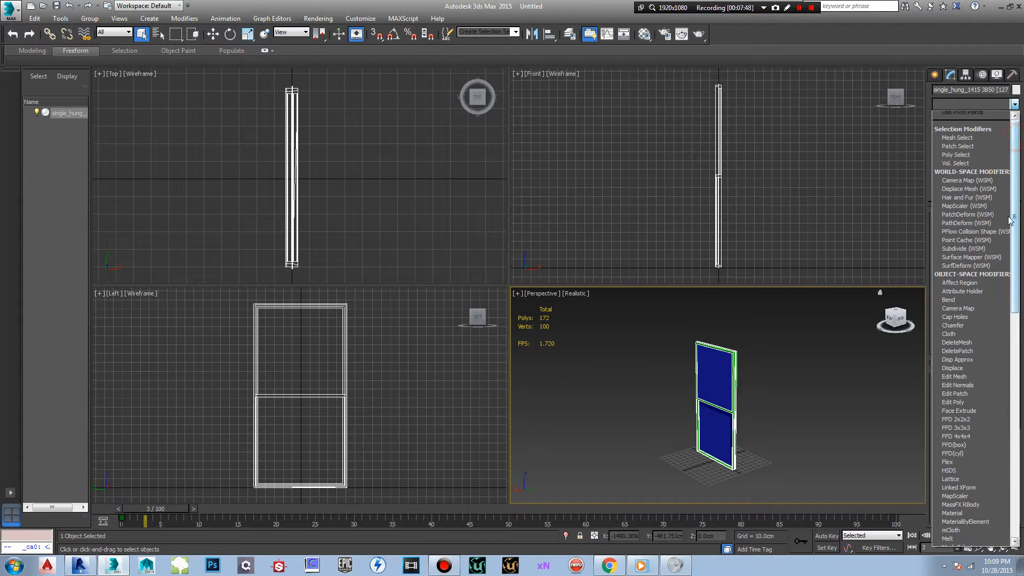
scroll(1010, 219, "down", 15)
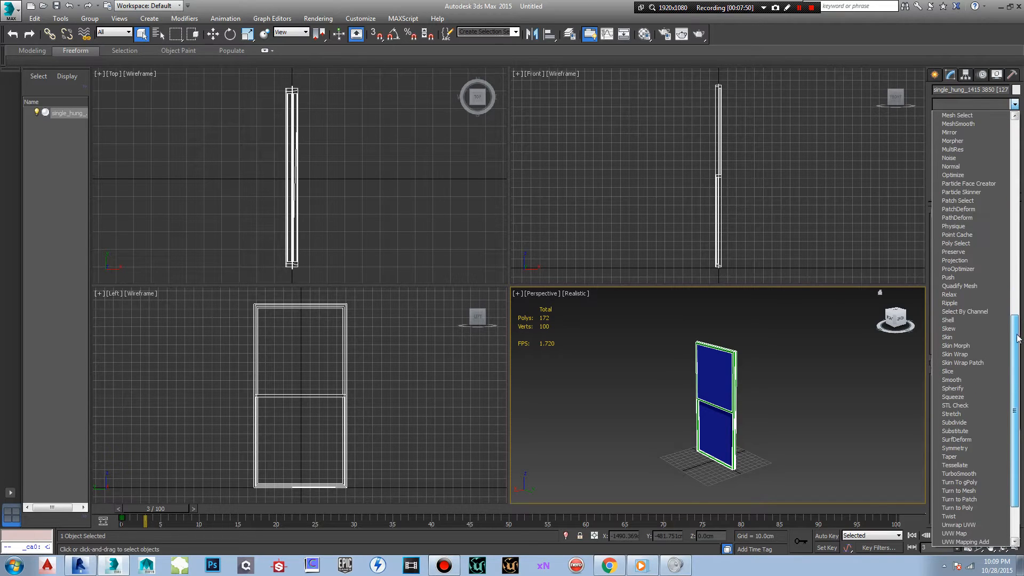
left_click_drag(1017, 337, 1019, 386)
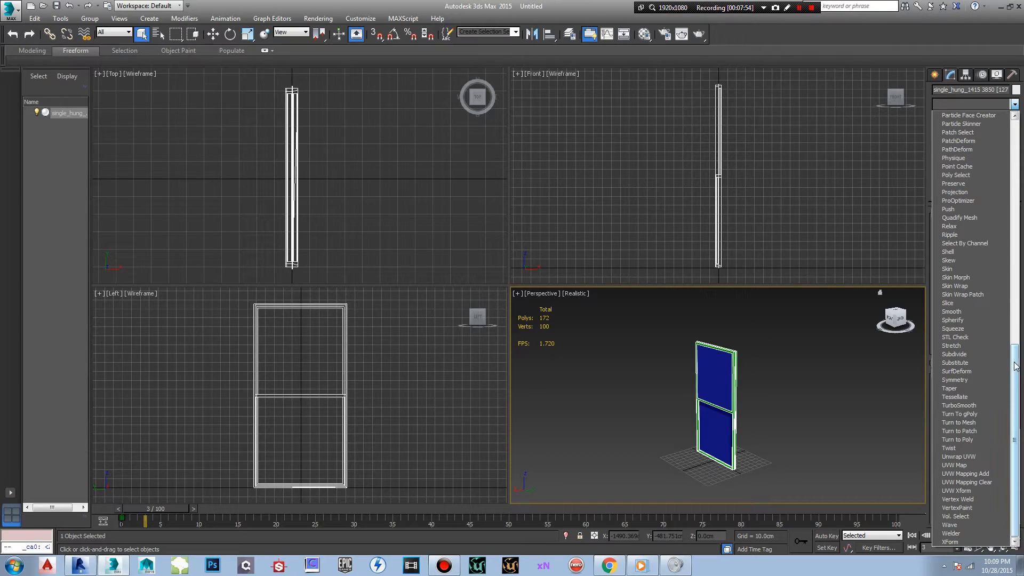
scroll(1016, 367, "up", 5)
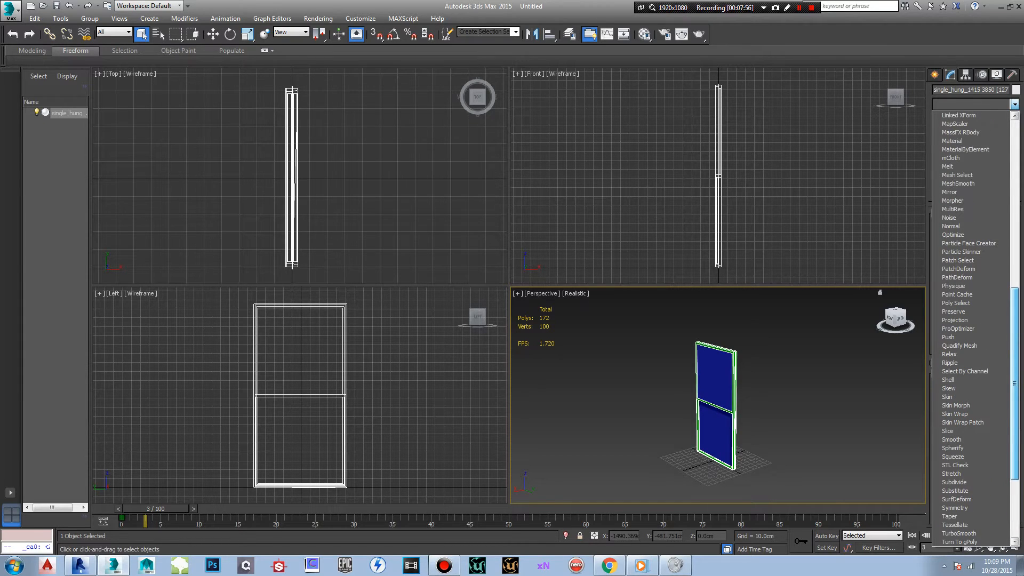
left_click(960, 235)
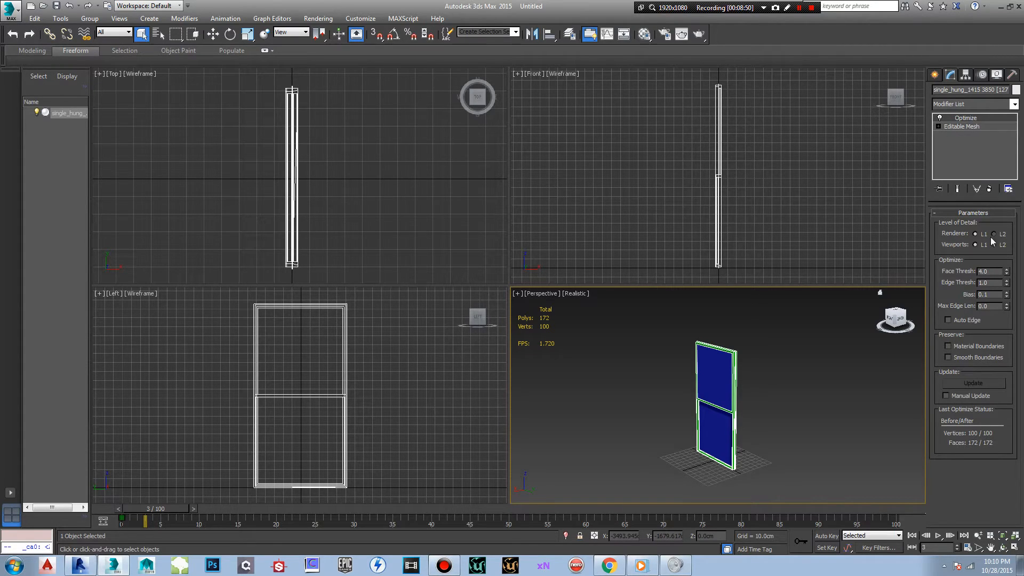
- Try adding a ProOptimizer modifier above Optimize, and undo both optimization modifiers
left_click(1014, 104)
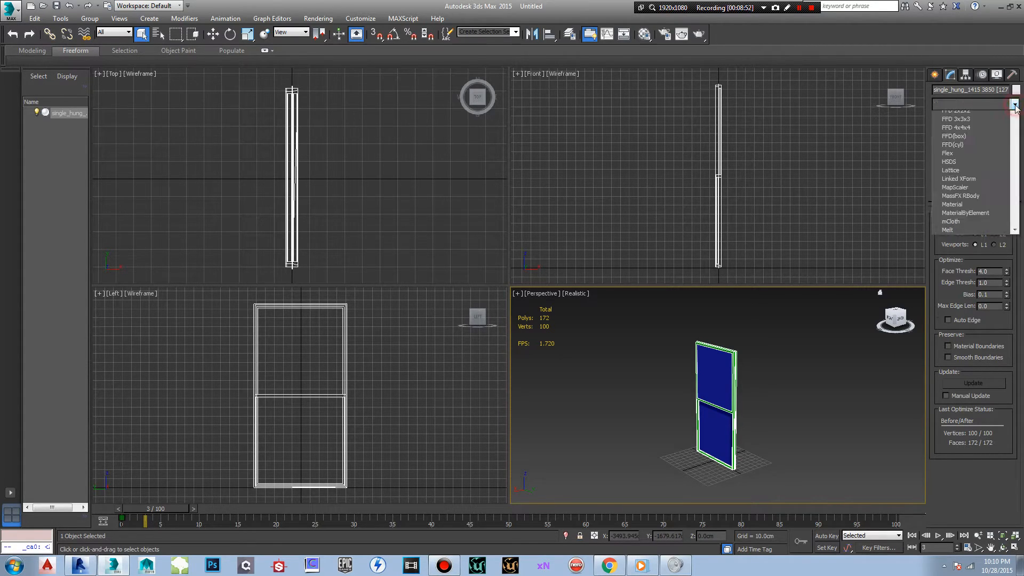
scroll(992, 302, "down", 14)
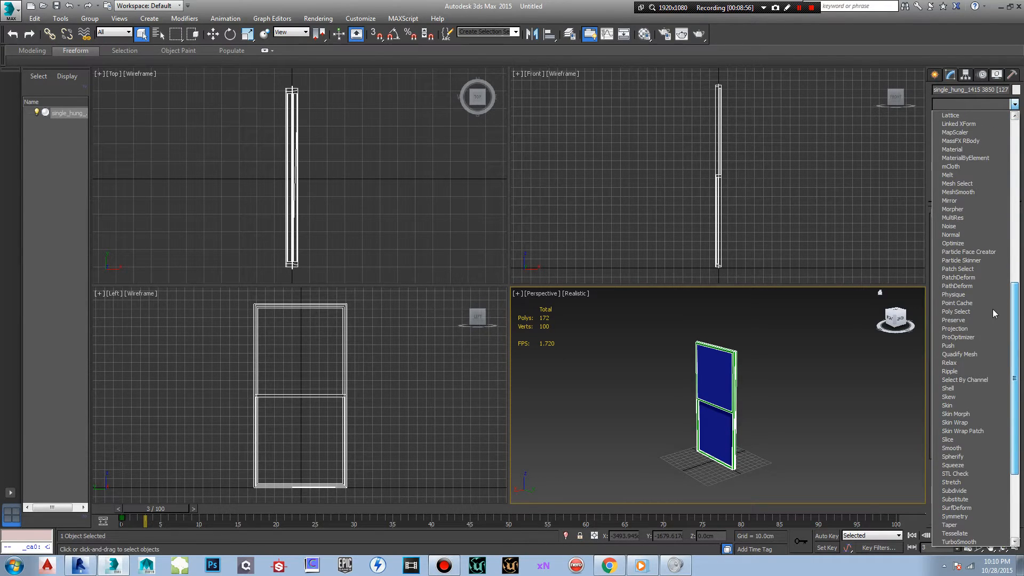
left_click(975, 339)
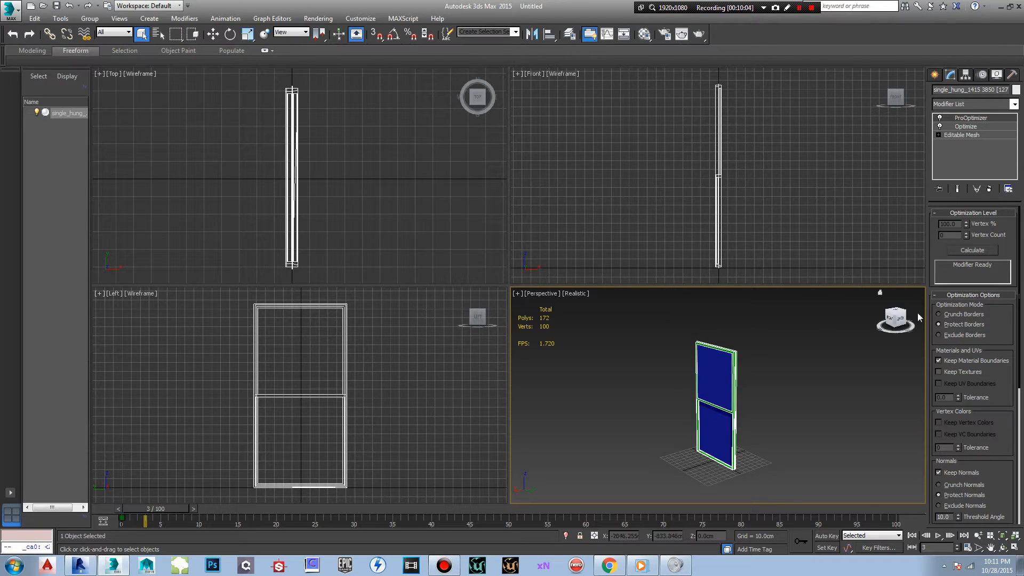
left_click_drag(902, 321, 866, 342)
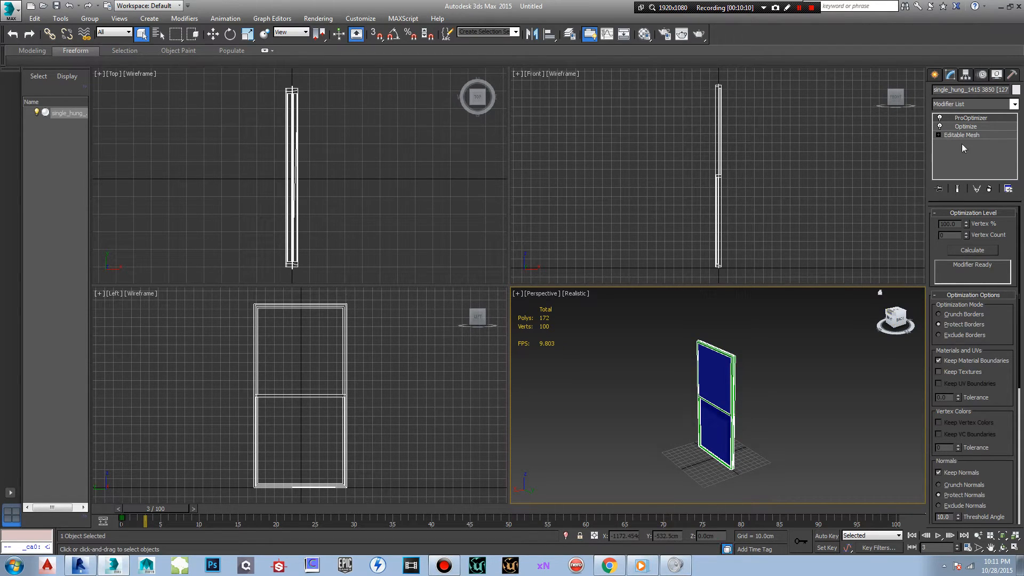
left_click(68, 7)
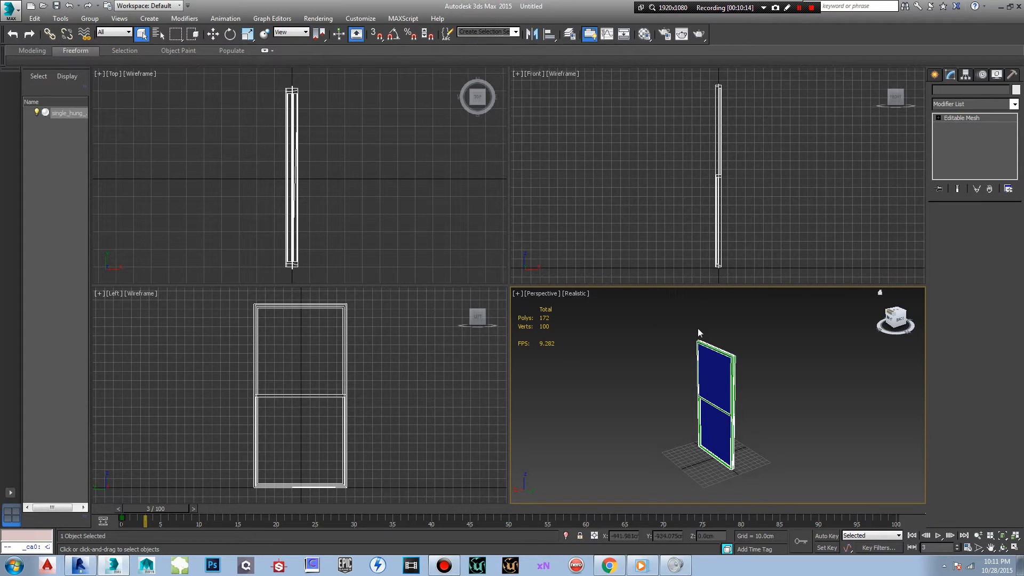
middle_click_drag(817, 398, 819, 383)
scroll(818, 383, "up", 5)
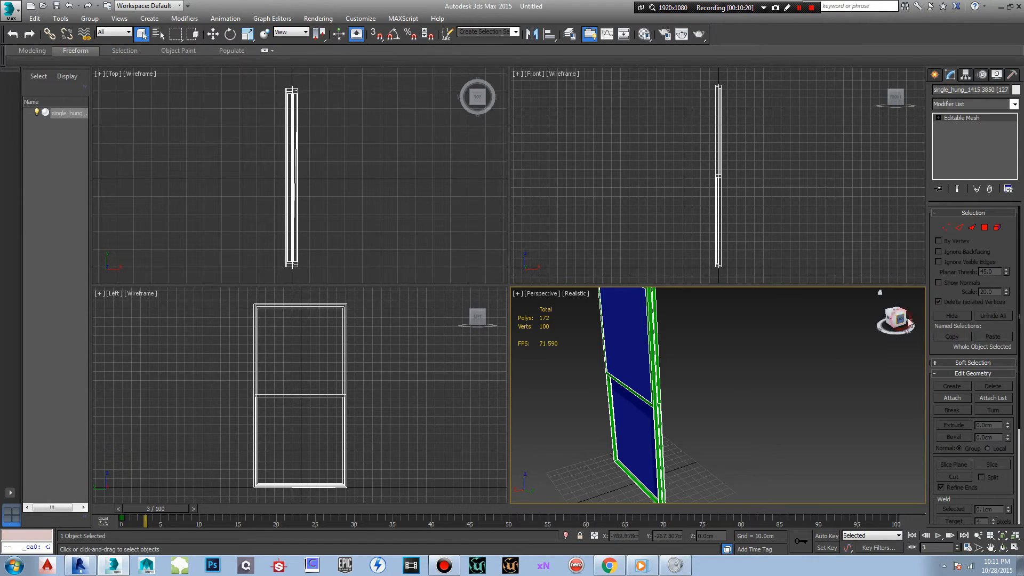
left_click_drag(905, 327, 915, 323)
middle_click_drag(733, 373, 760, 380)
scroll(760, 378, "down", 4)
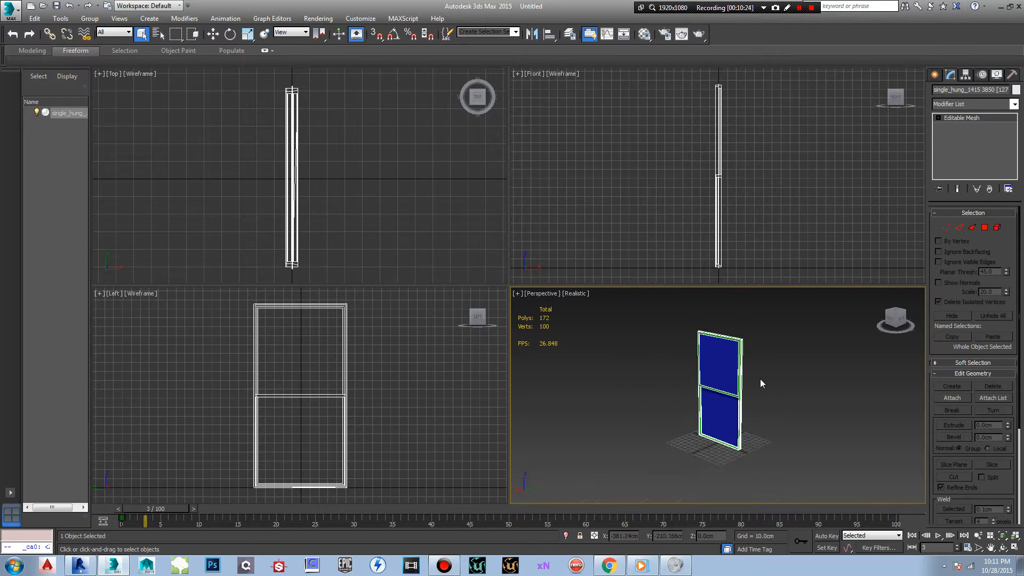
- Open the Material Editor and assign the red 02 - Default material to the whole window
left_click(648, 39)
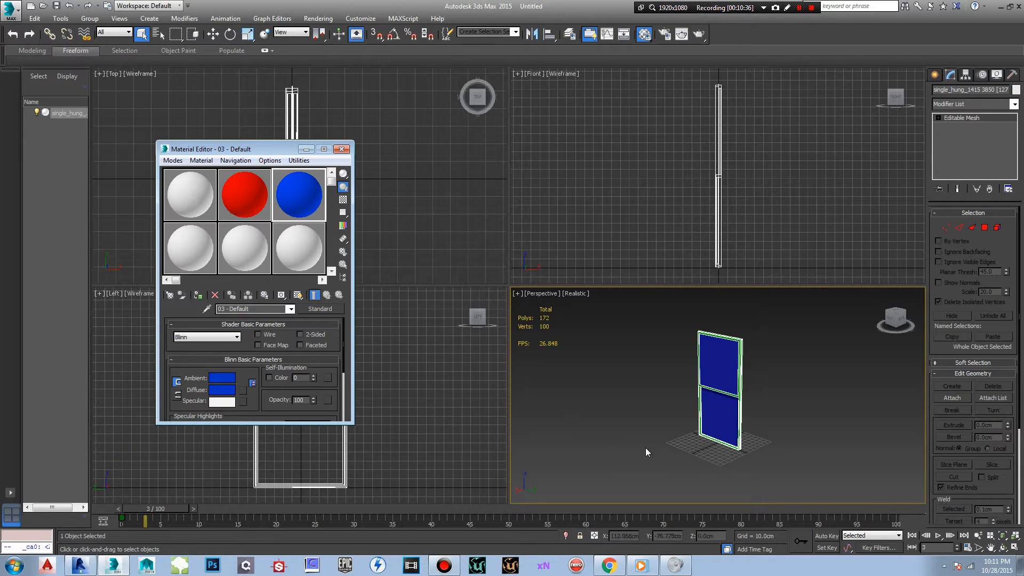
scroll(643, 421, "up", 5)
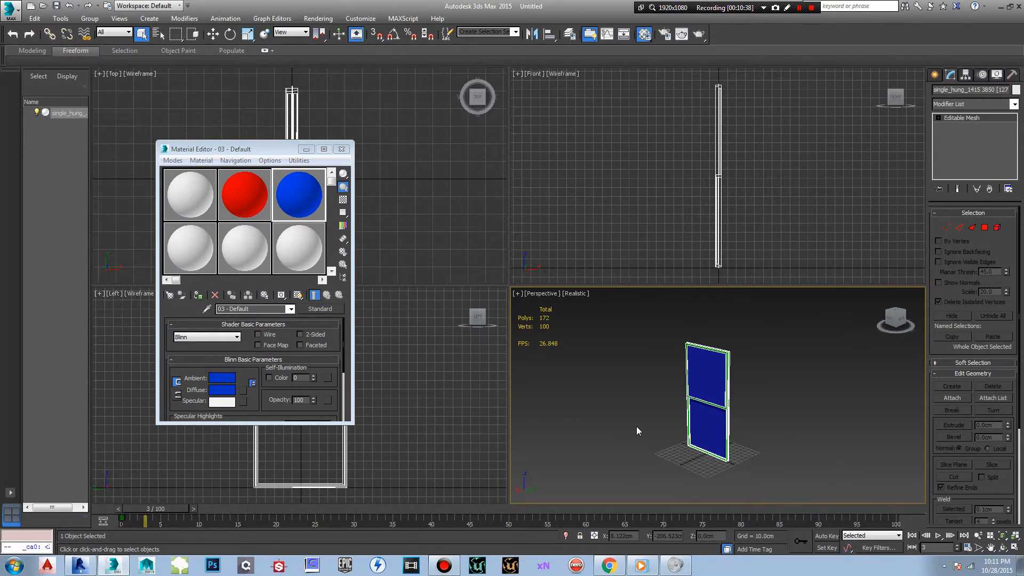
middle_click_drag(679, 411, 644, 420)
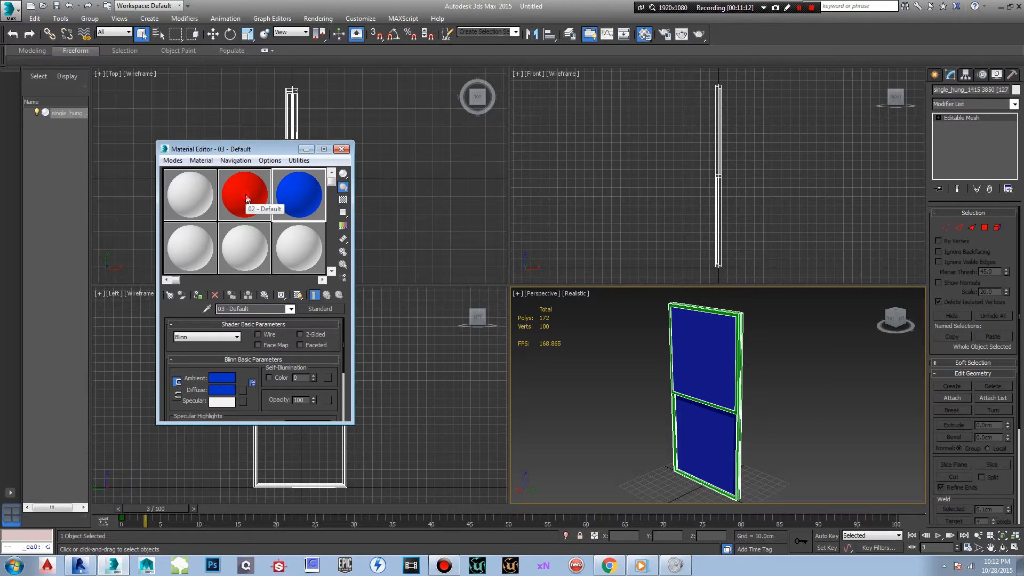
left_click_drag(246, 195, 710, 368)
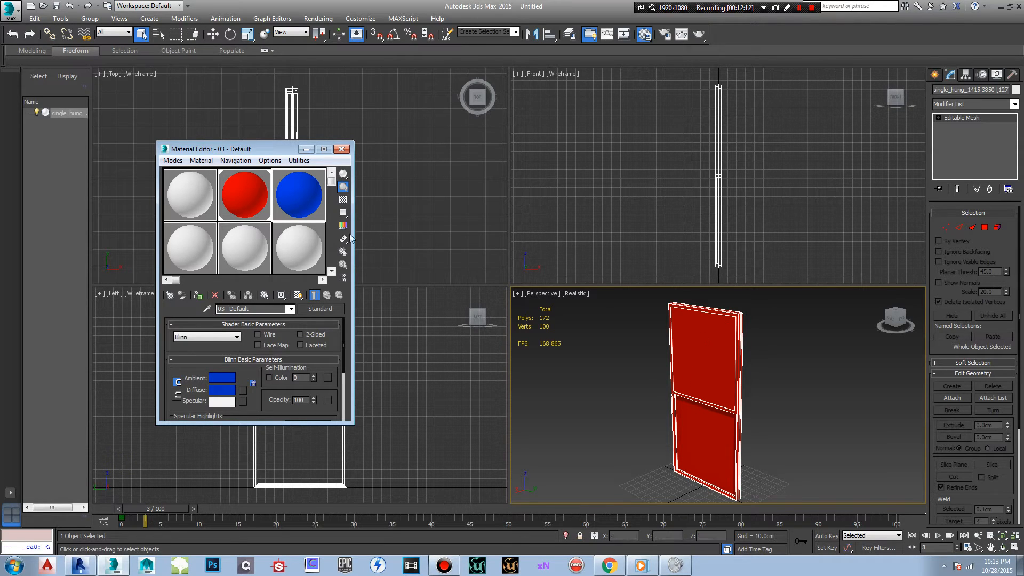
- Enter the Editable Mesh's Polygon sub-object level and maximize the Perspective viewport on the window
left_click(939, 117)
left_click(959, 153)
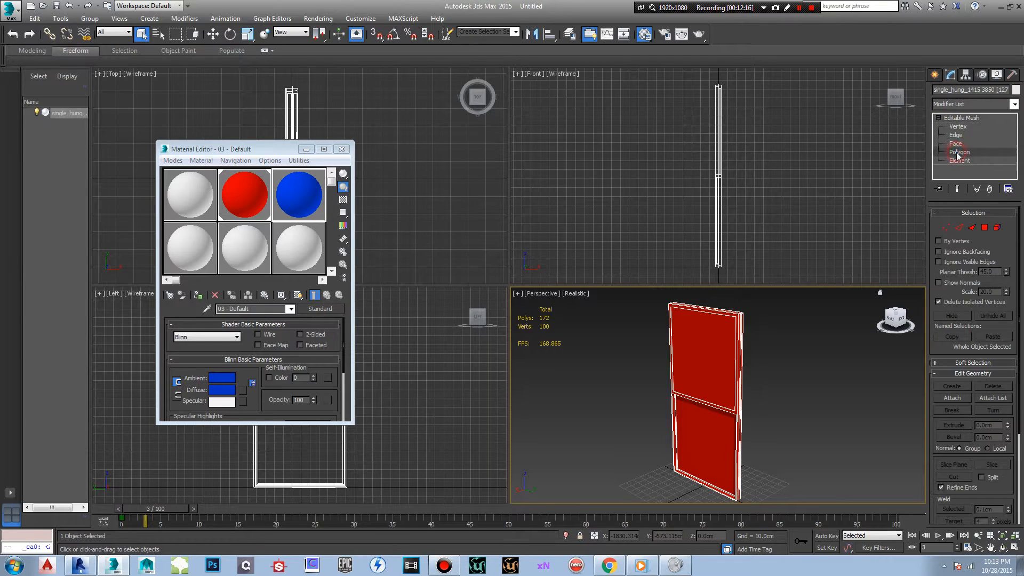
middle_click_drag(821, 414, 784, 416)
scroll(782, 416, "up", 4)
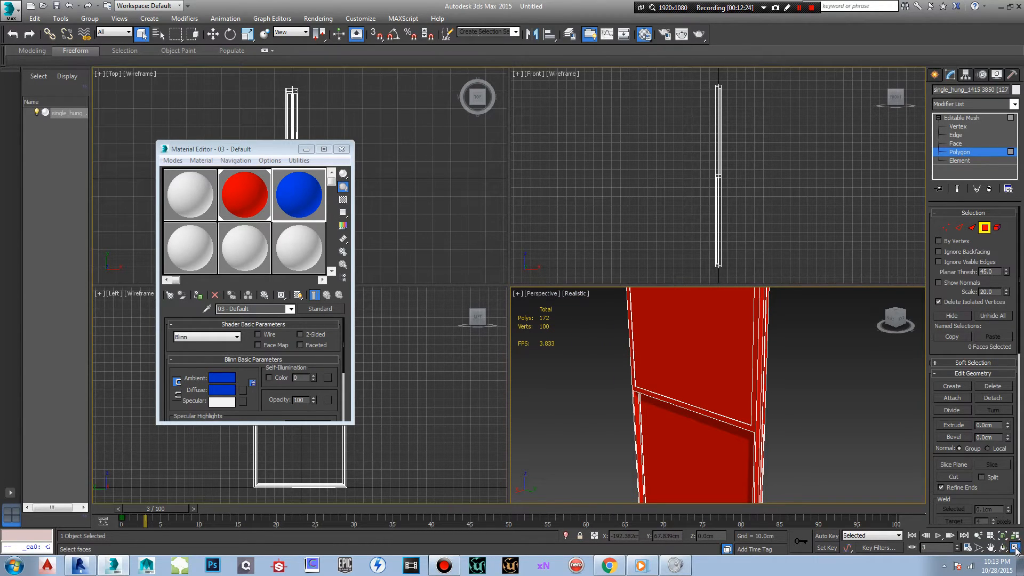
left_click(1016, 549)
middle_click_drag(643, 309, 709, 315)
scroll(697, 316, "down", 3)
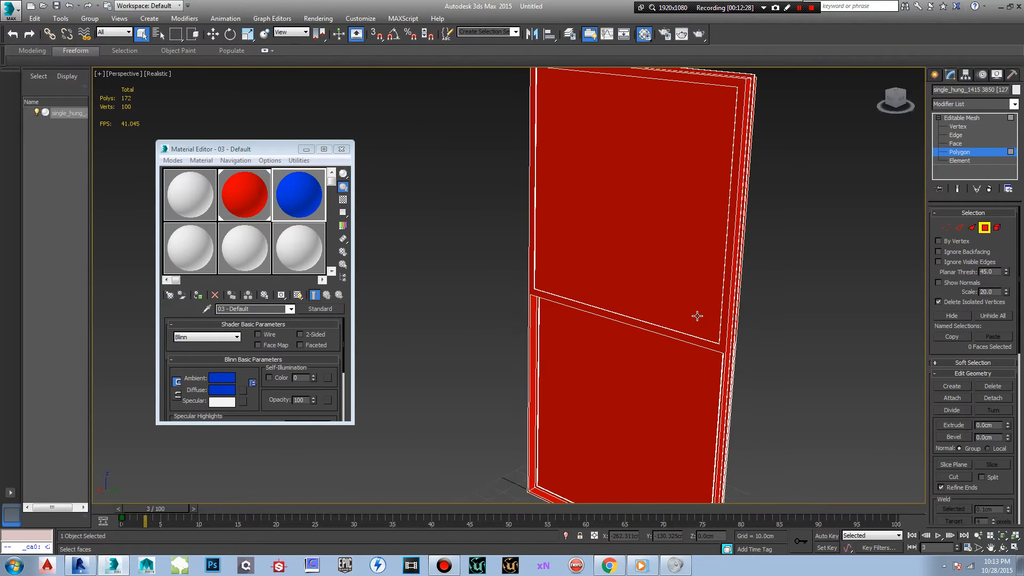
- Change the Perspective viewport's display style from Realistic to Shaded
left_click(159, 75)
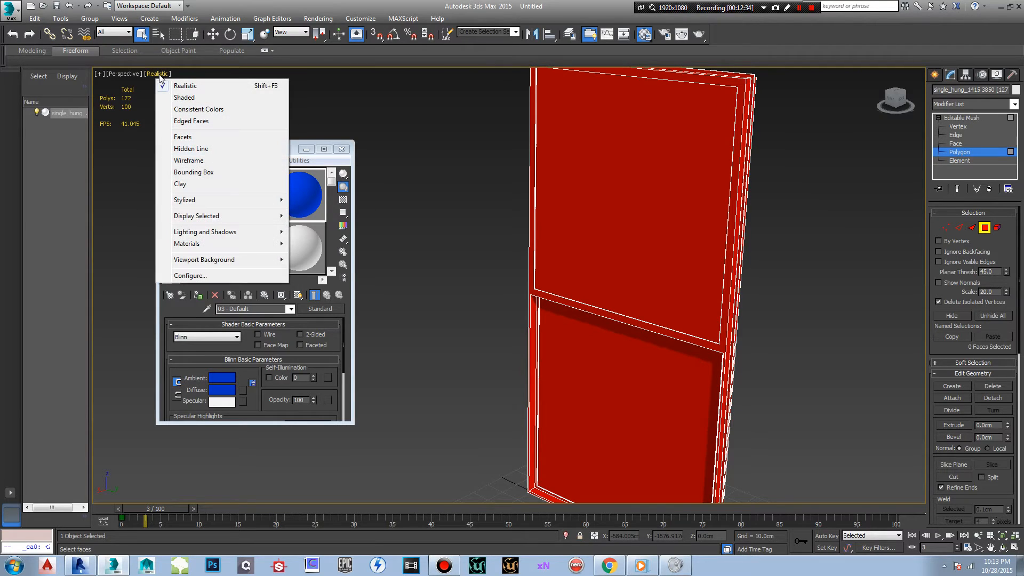
left_click(178, 98)
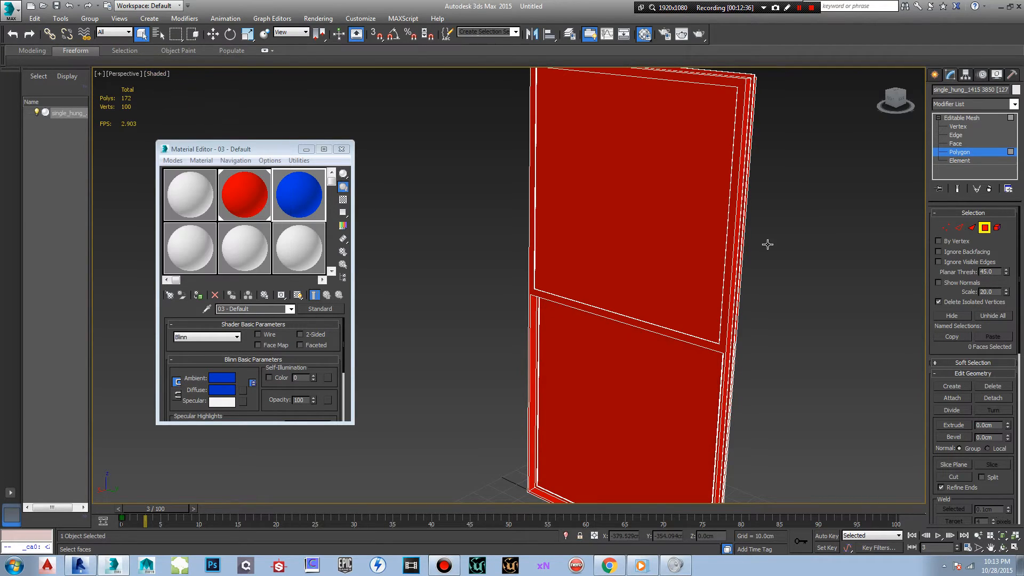
mouse_move(784, 243)
middle_mouse_down()
mouse_move(739, 231)
mouse_move(779, 222)
mouse_move(754, 229)
middle_mouse_up()
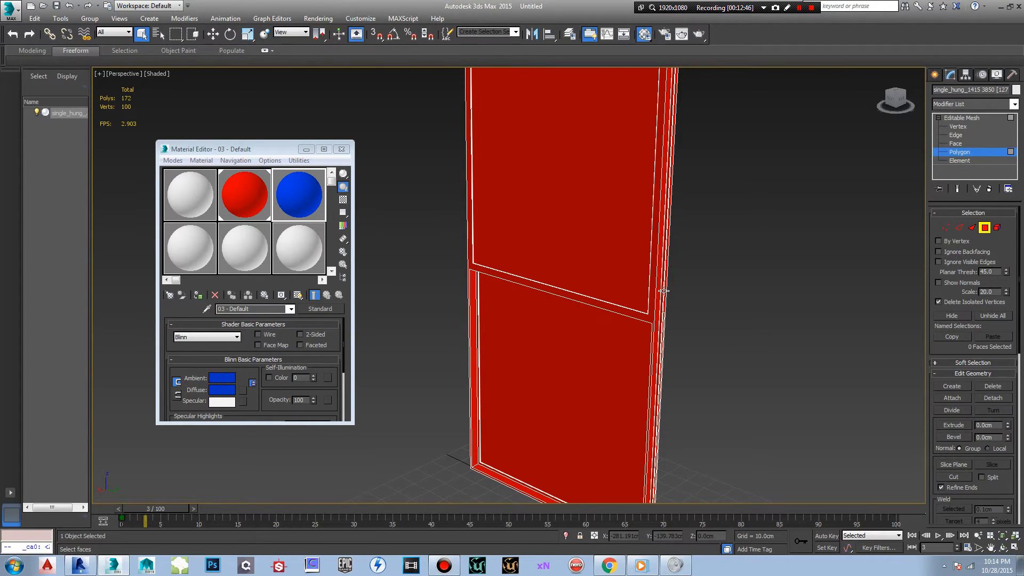
- Select the upper and lower glass pane polygons on both sides of the window and assign them the blue 03 - Default material
left_click(302, 197)
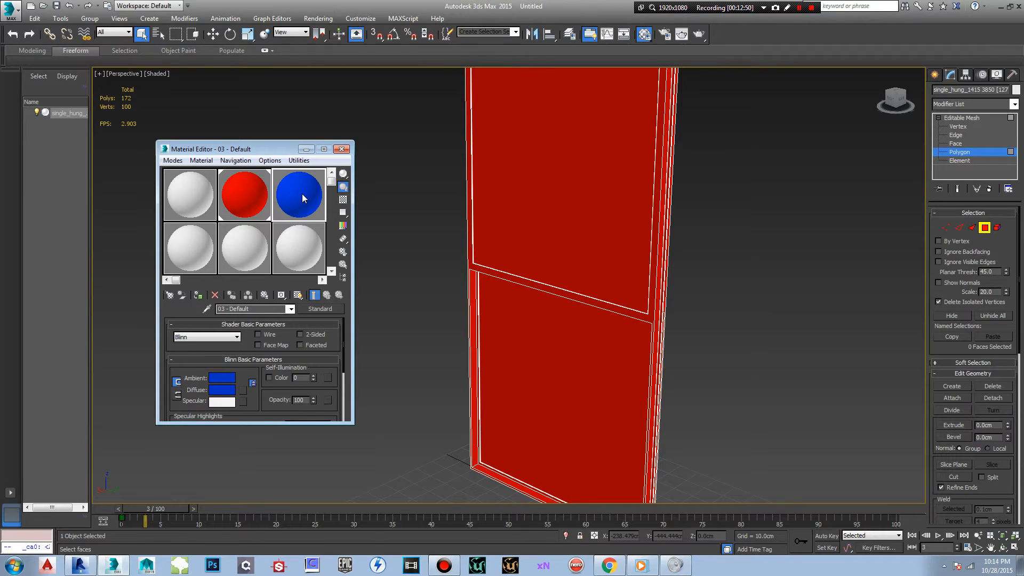
left_click(530, 165)
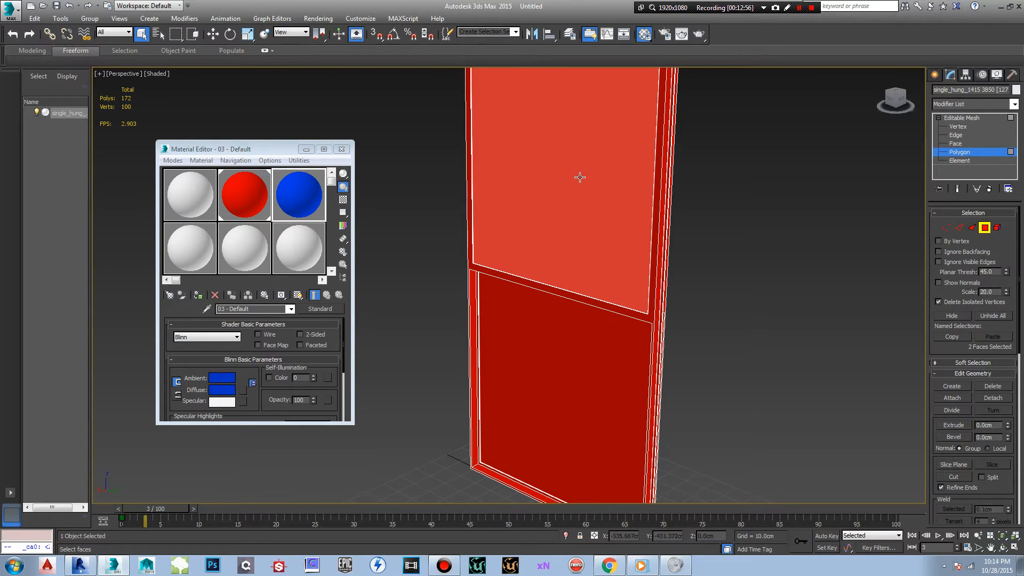
left_click(567, 342, "ctrl")
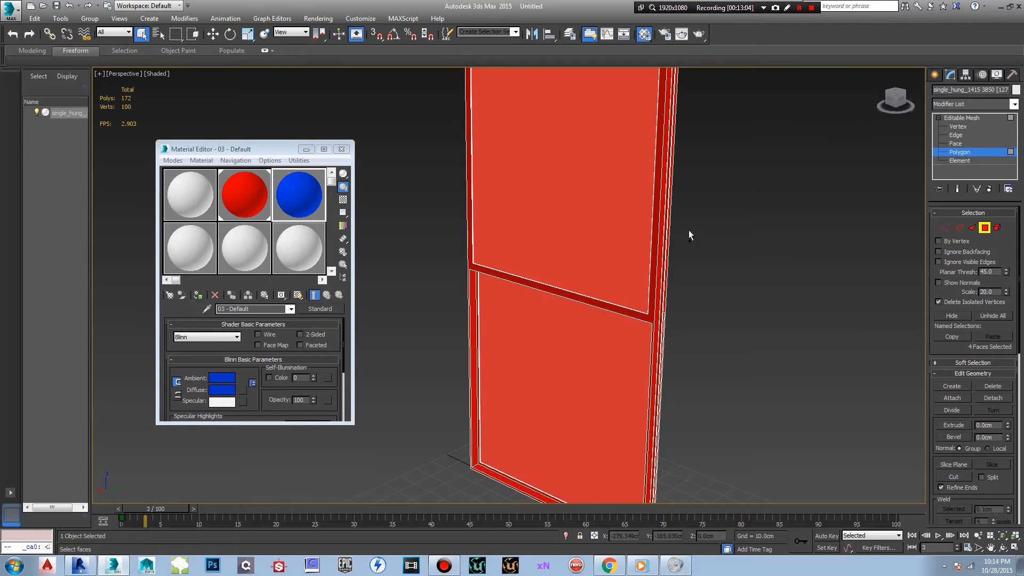
left_click_drag(901, 100, 846, 143)
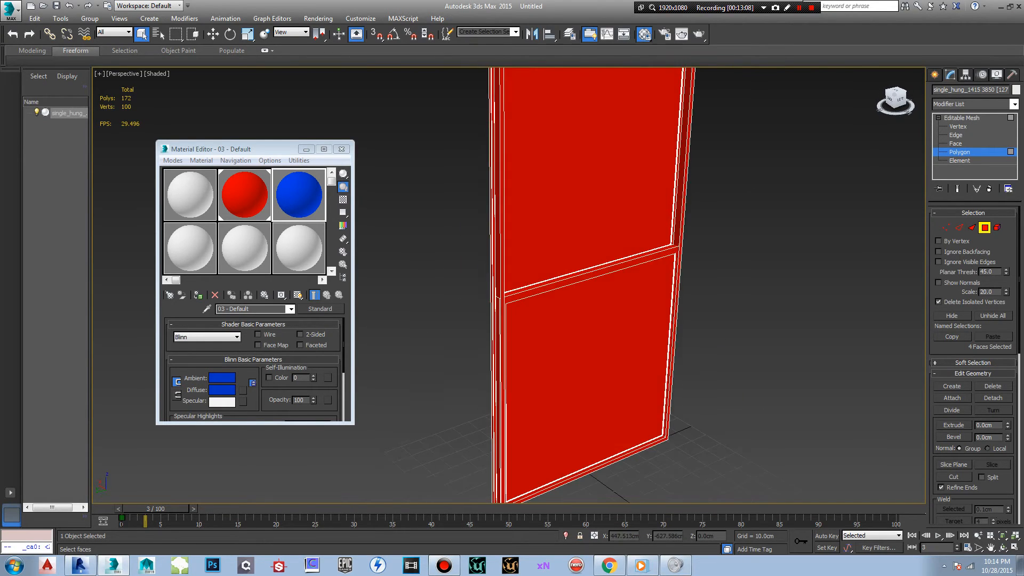
left_click(615, 193, "ctrl")
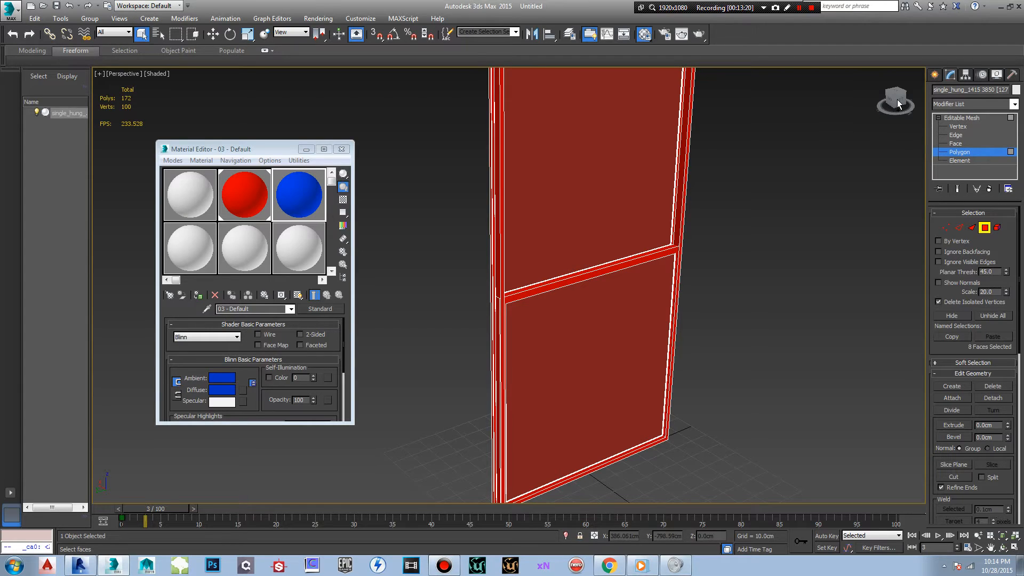
left_click_drag(299, 191, 572, 179)
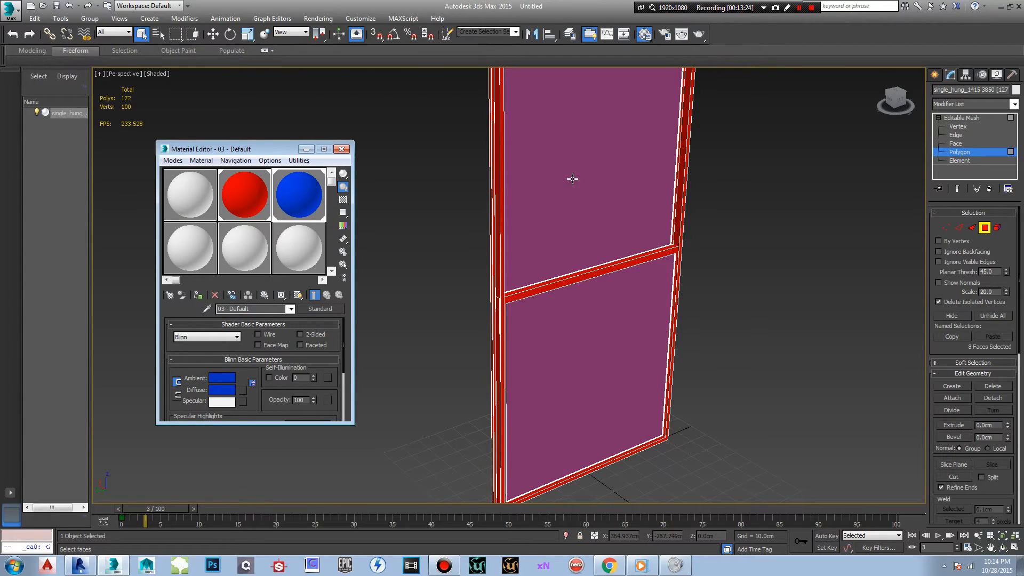
left_click(804, 211)
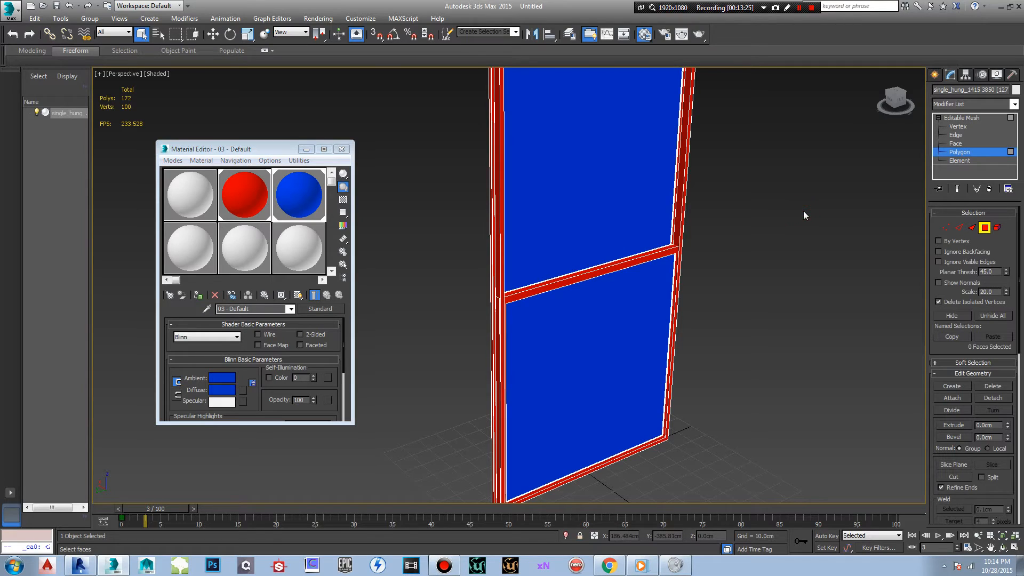
- Check the red frame and blue glass from the other side of the window, and close the Material Editor
left_click(896, 95)
left_click_drag(896, 97, 816, 82)
middle_click_drag(614, 277, 466, 263, "alt")
middle_click_drag(870, 200, 856, 213, "alt")
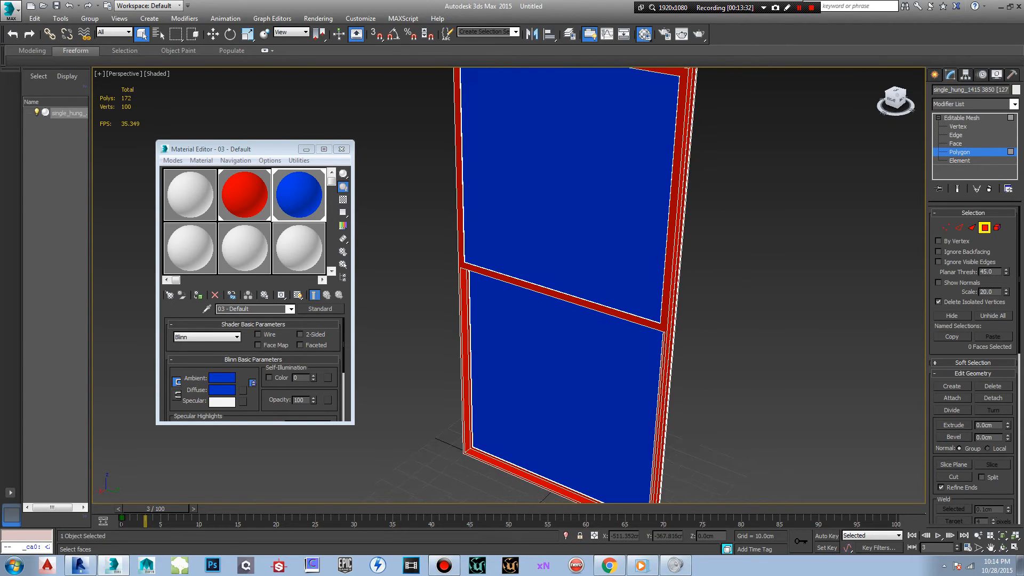
mouse_move(766, 248)
middle_mouse_down()
mouse_move(780, 267)
mouse_move(774, 257)
middle_mouse_up()
scroll(774, 261, "down", 5)
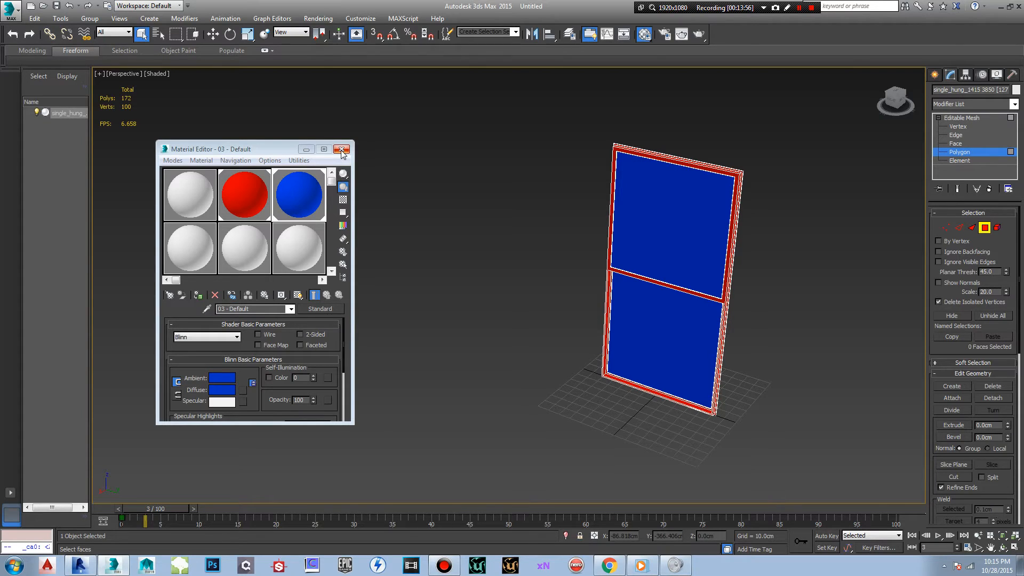
left_click(342, 150)
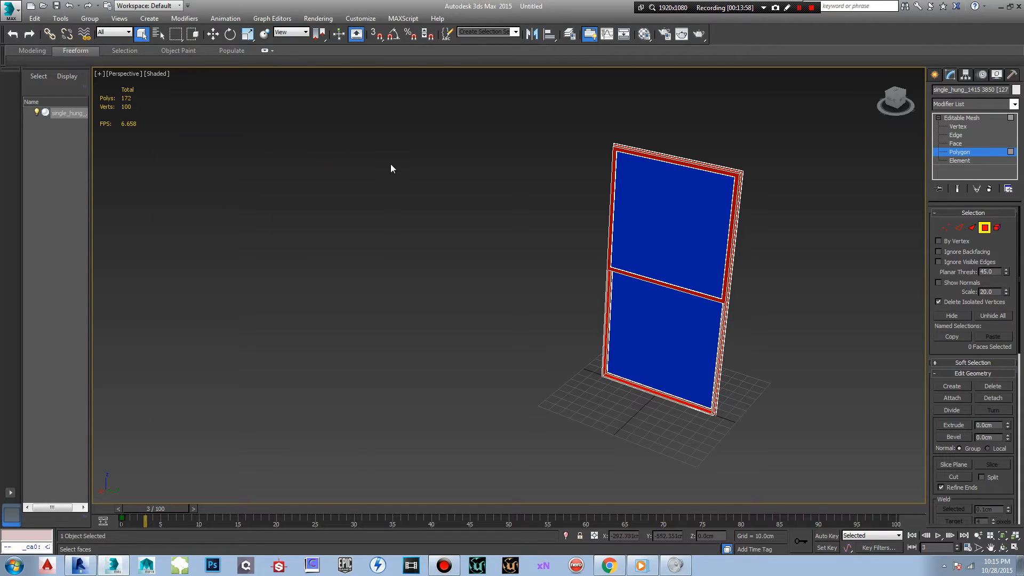
- Start an FBX export of the window scene to the Desktop with the file name 299CentralBigWindowDemo
left_click(15, 14)
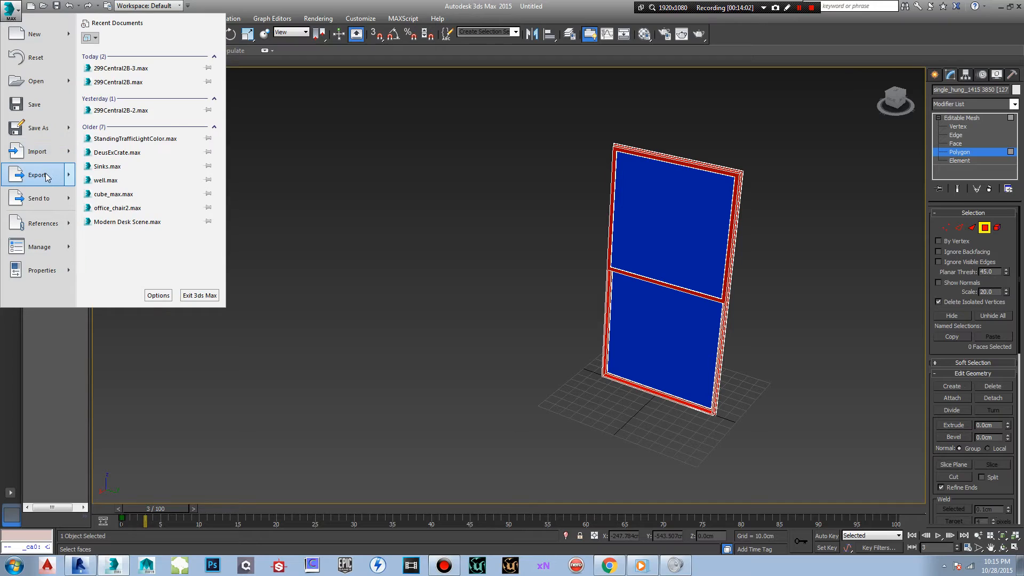
mouse_move(47, 177)
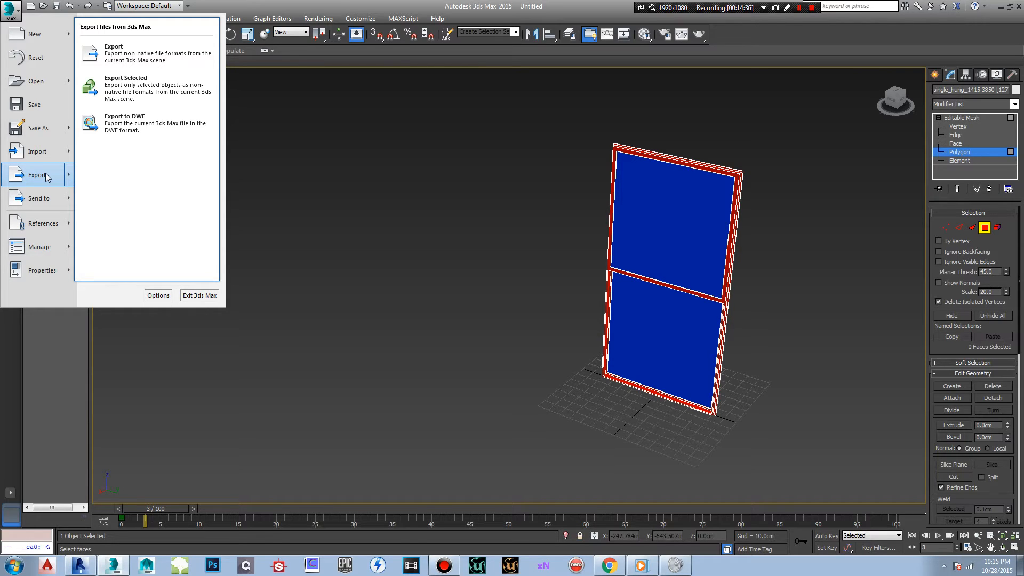
left_click(47, 176)
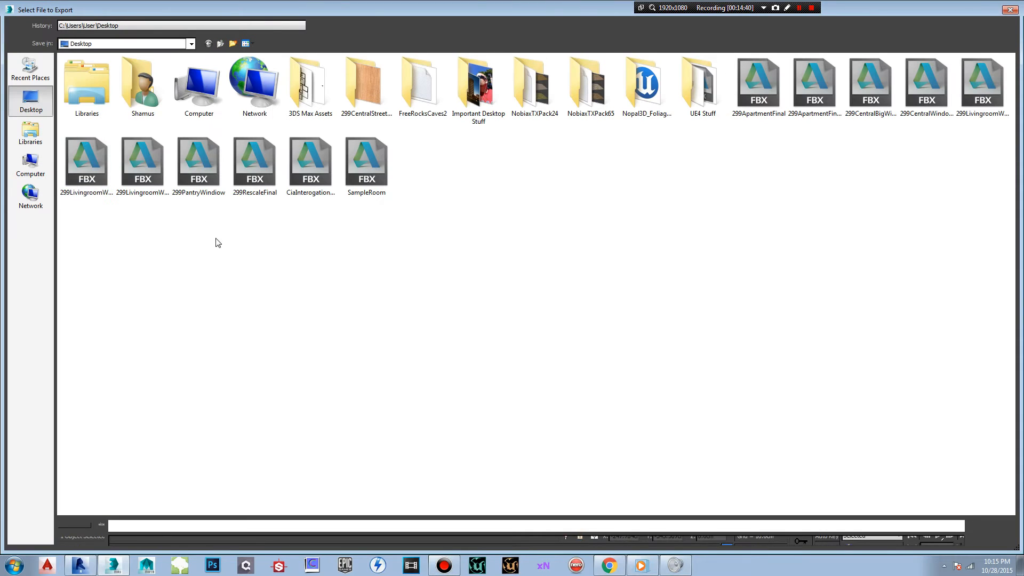
left_click(873, 91)
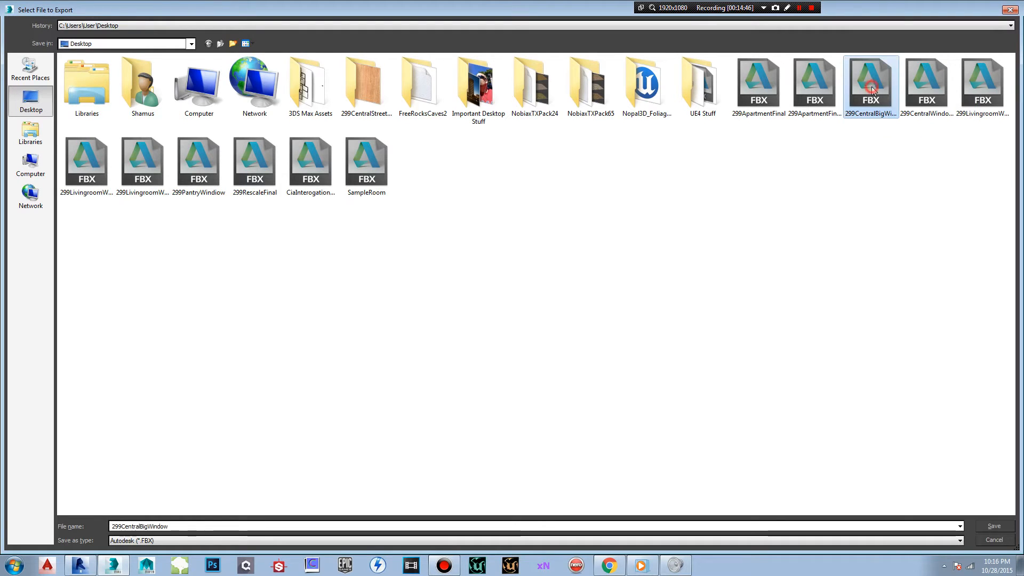
double_click(193, 526)
left_click(193, 526)
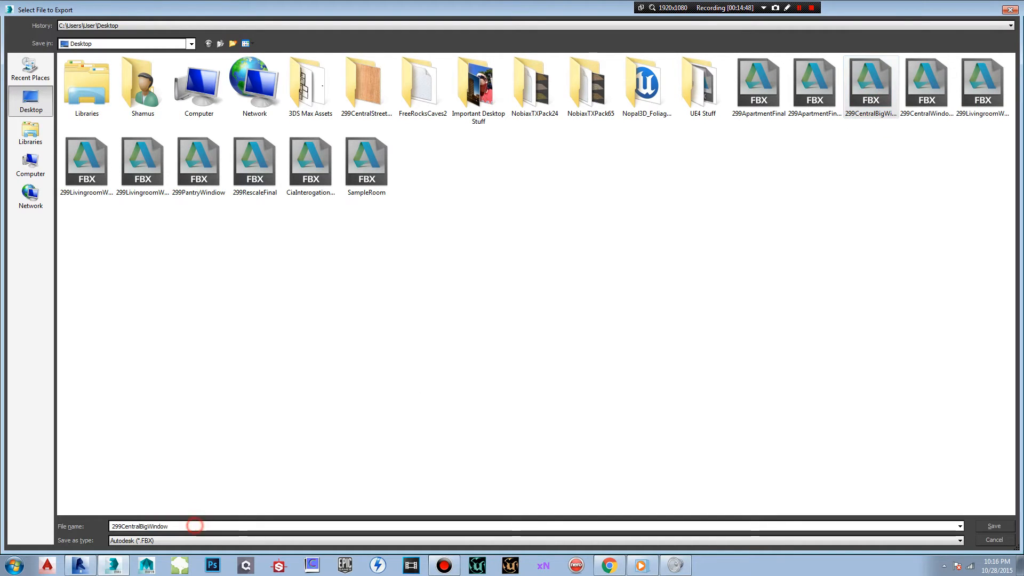
type("Demo")
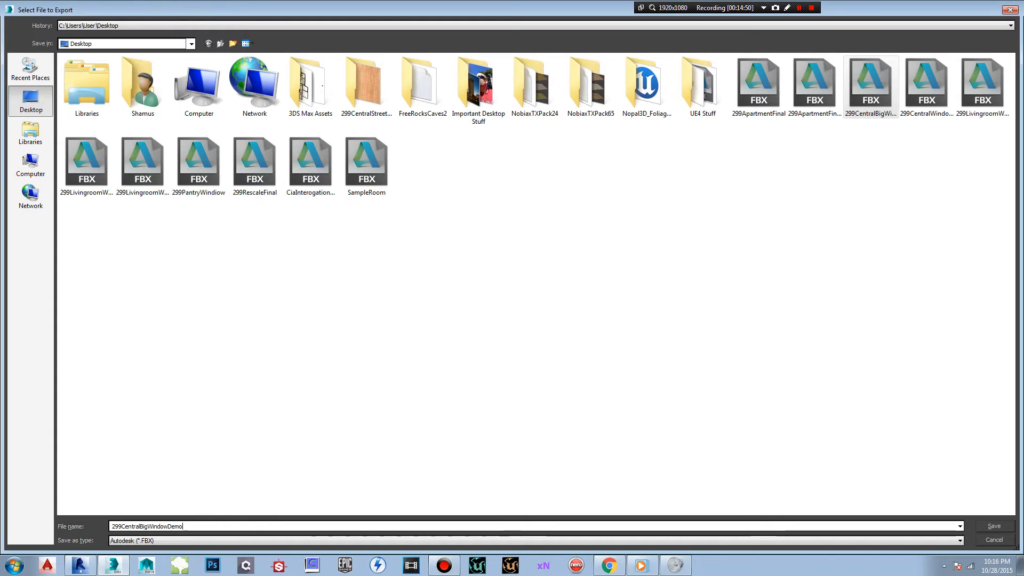
key("Return")
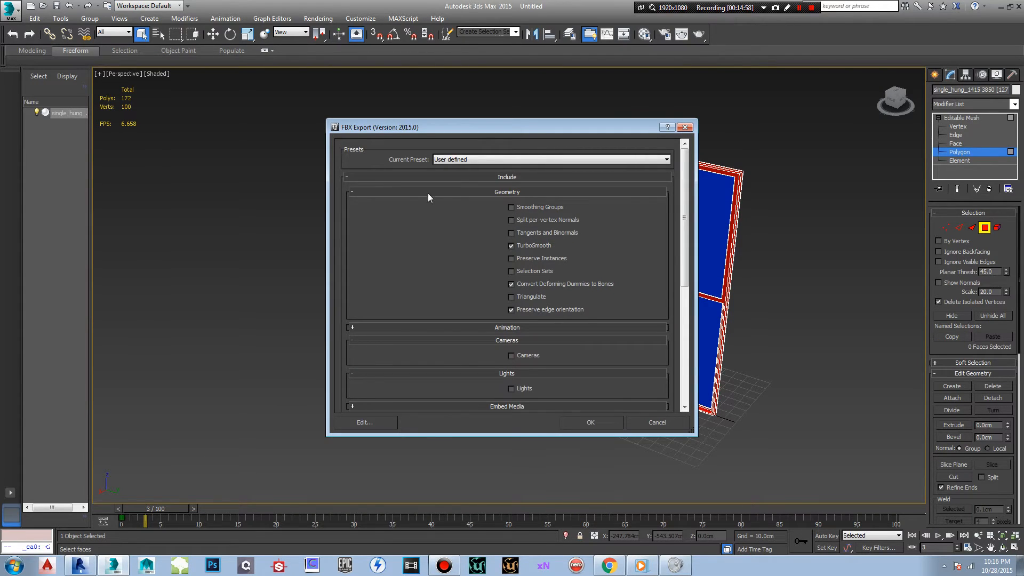
- Try manual scene unit conversion in the FBX export settings, look through the available units, and restore automatic units
left_click(512, 297)
left_click_drag(592, 126, 483, 136)
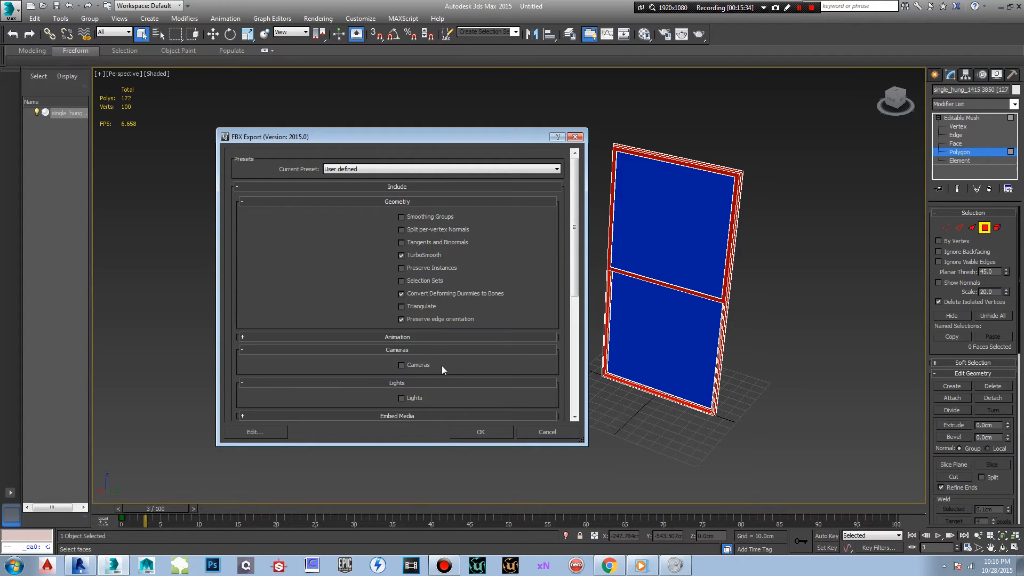
left_click_drag(577, 257, 563, 363)
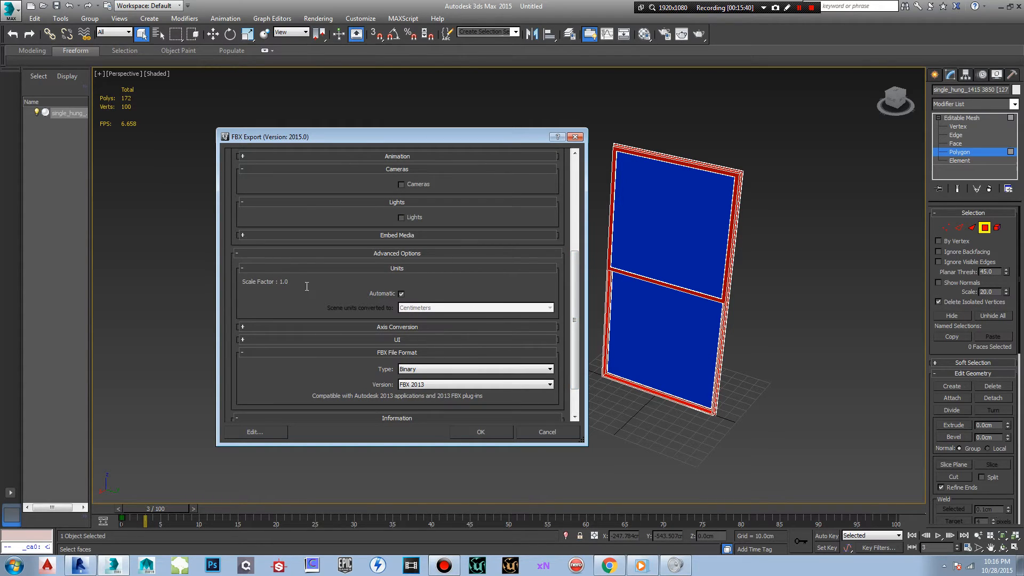
left_click(401, 294)
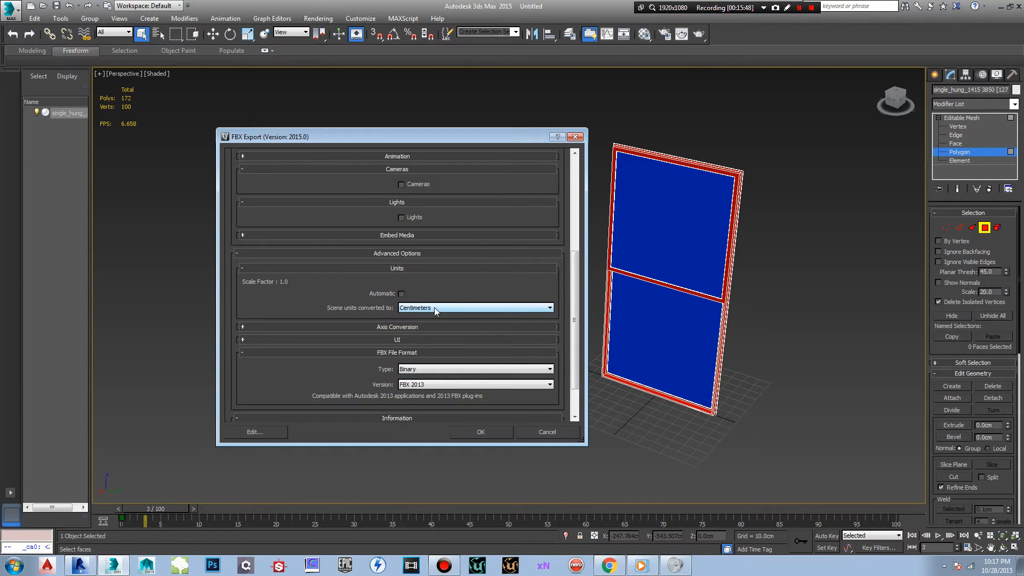
left_click(401, 294)
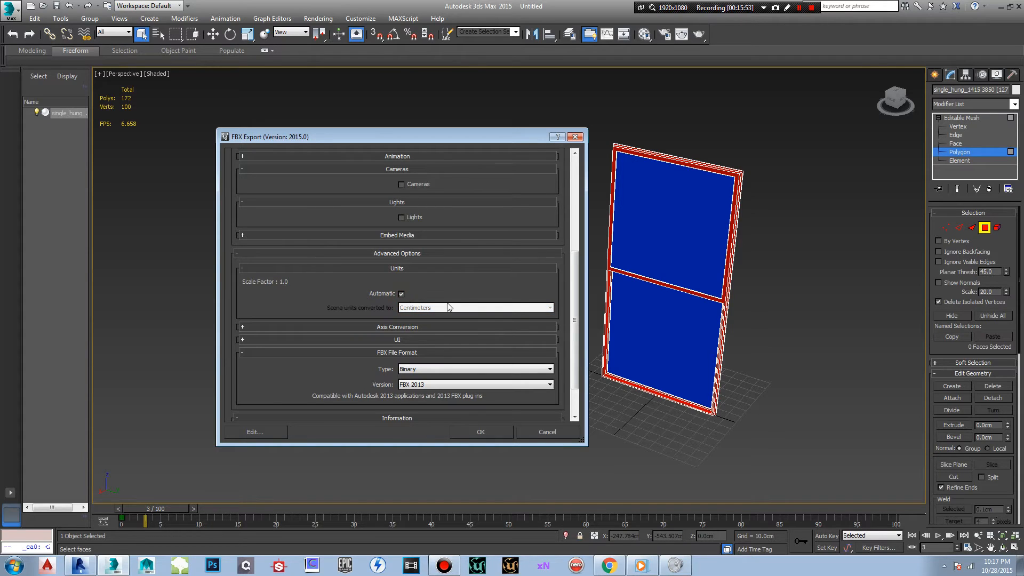
left_click(402, 294)
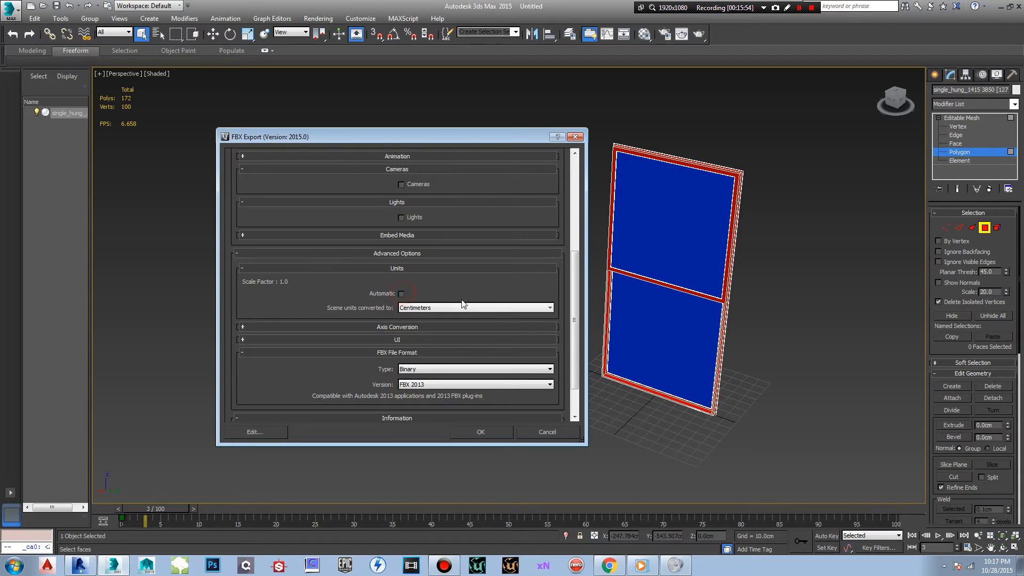
left_click(537, 310)
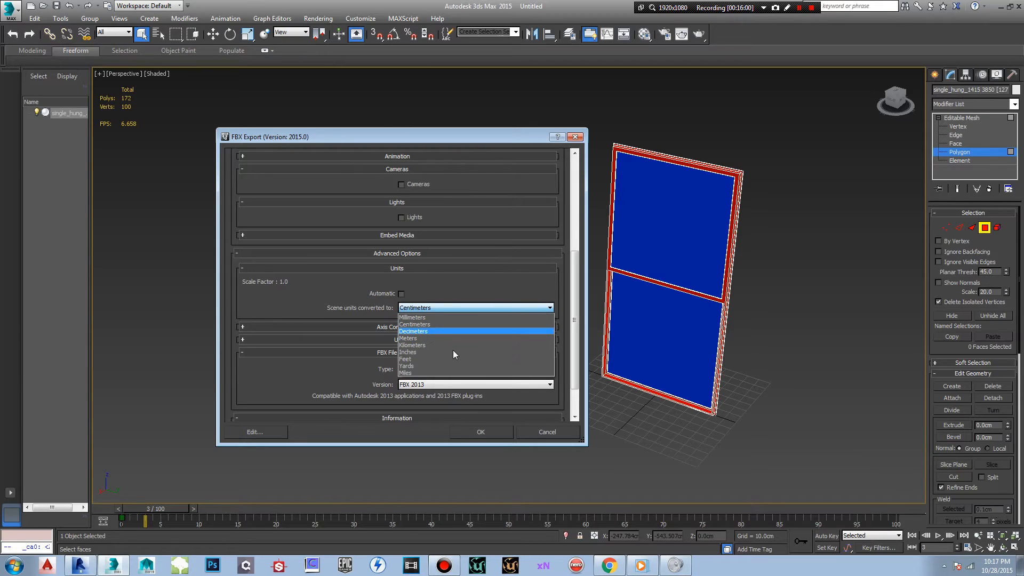
left_click(484, 280)
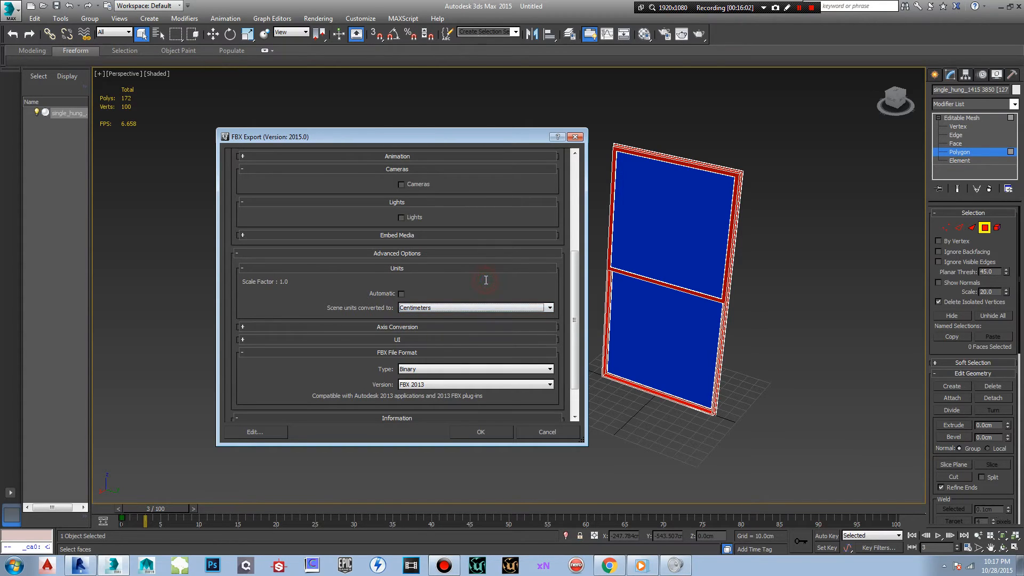
left_click(402, 293)
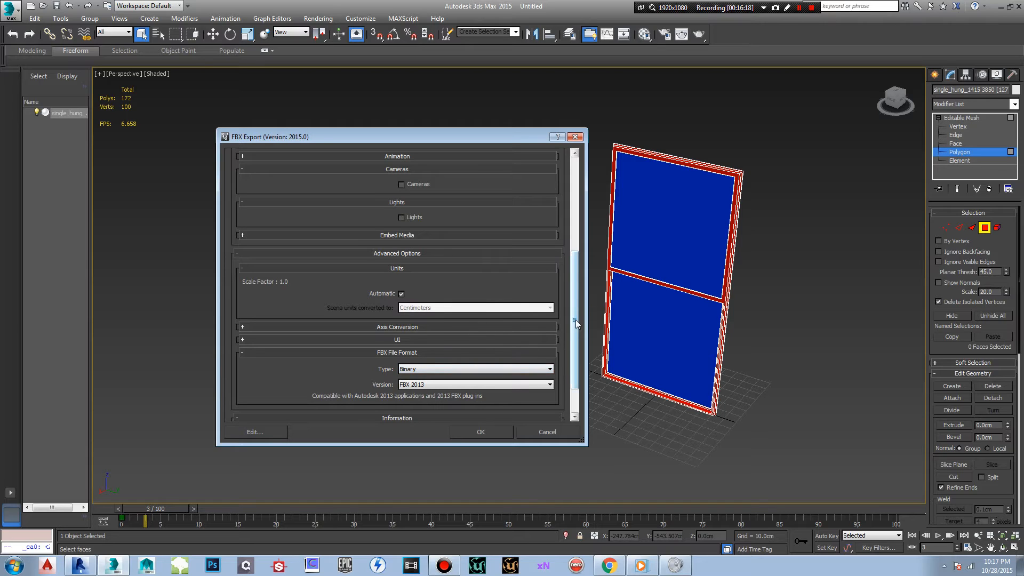
- Look through the FBX file format versions, choose FBX 2013, and complete the export
left_click_drag(575, 319, 575, 349)
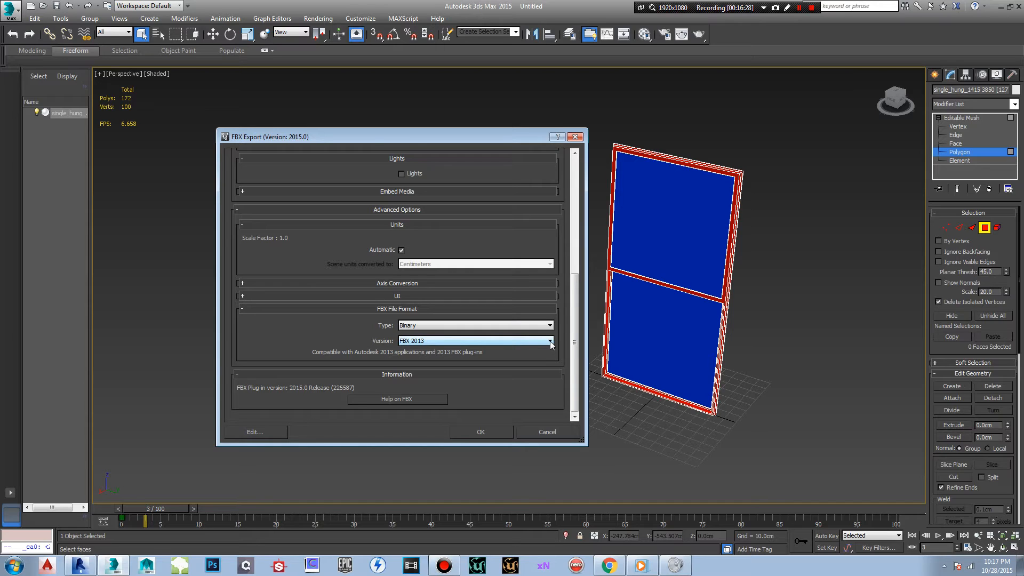
left_click(550, 342)
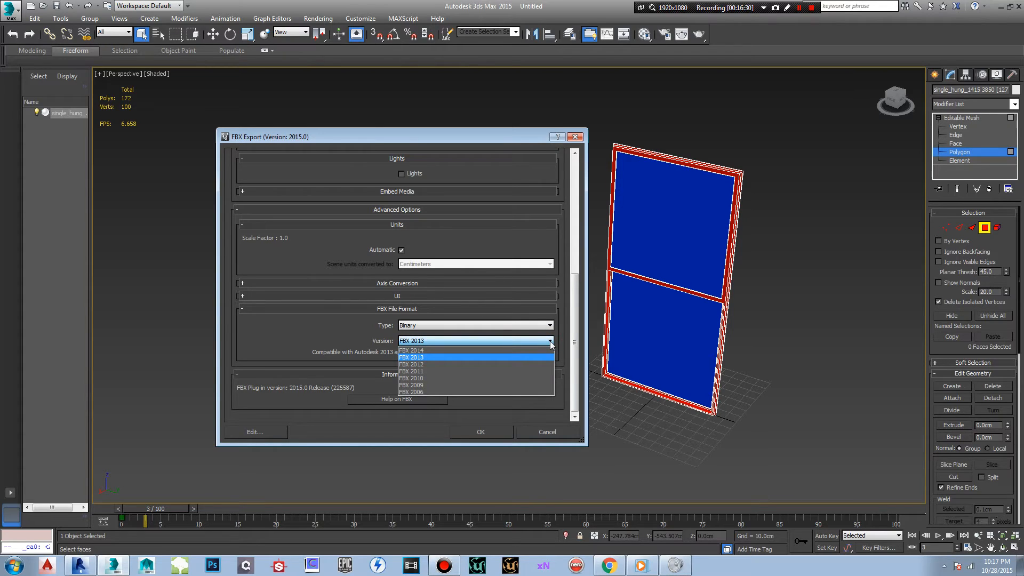
left_click(499, 350)
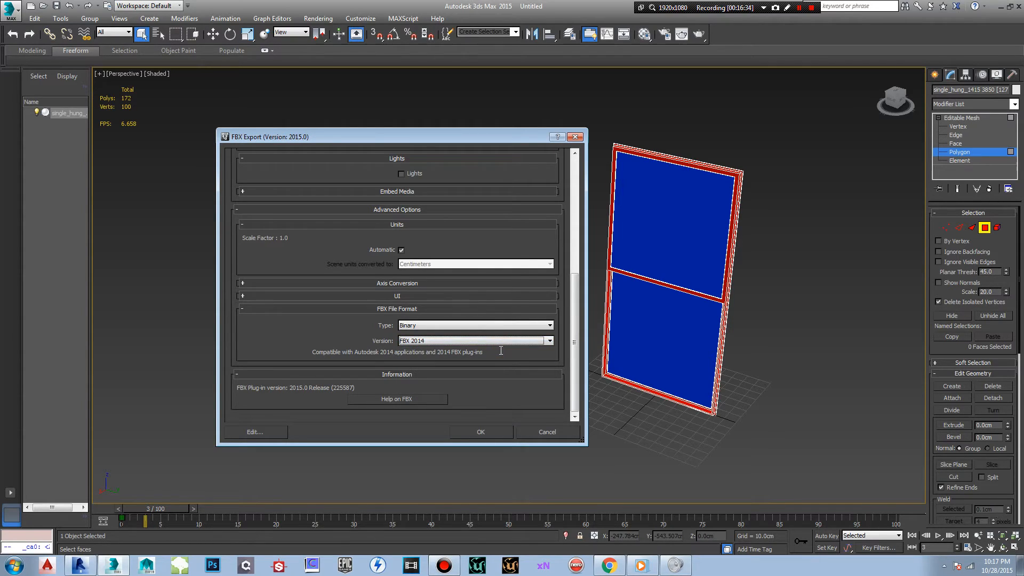
left_click(544, 343)
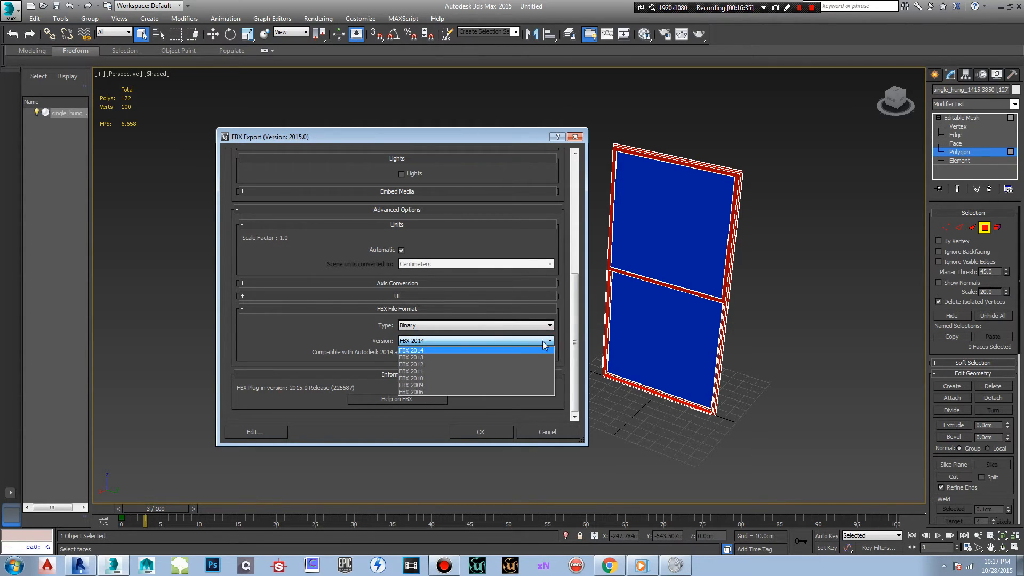
left_click(512, 355)
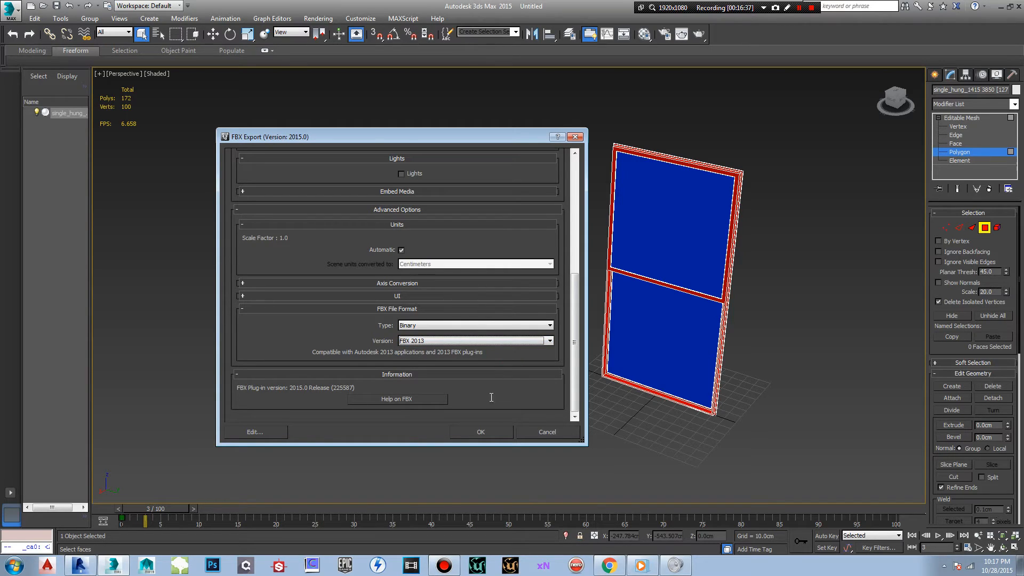
left_click(491, 431)
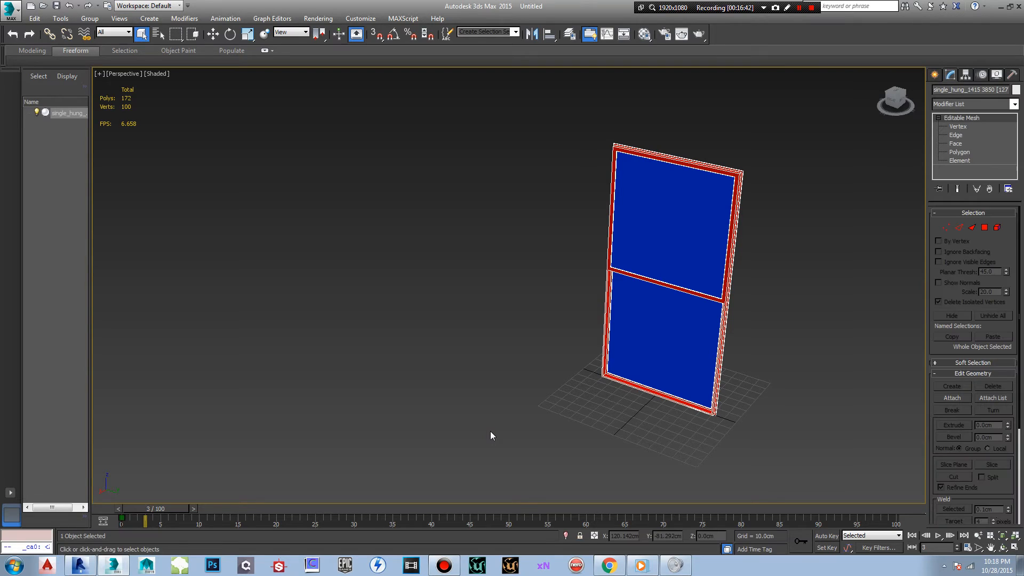
- Turn on Affect Pivot Only for the window and view its pivot face-on
middle_click_drag(526, 306, 471, 304)
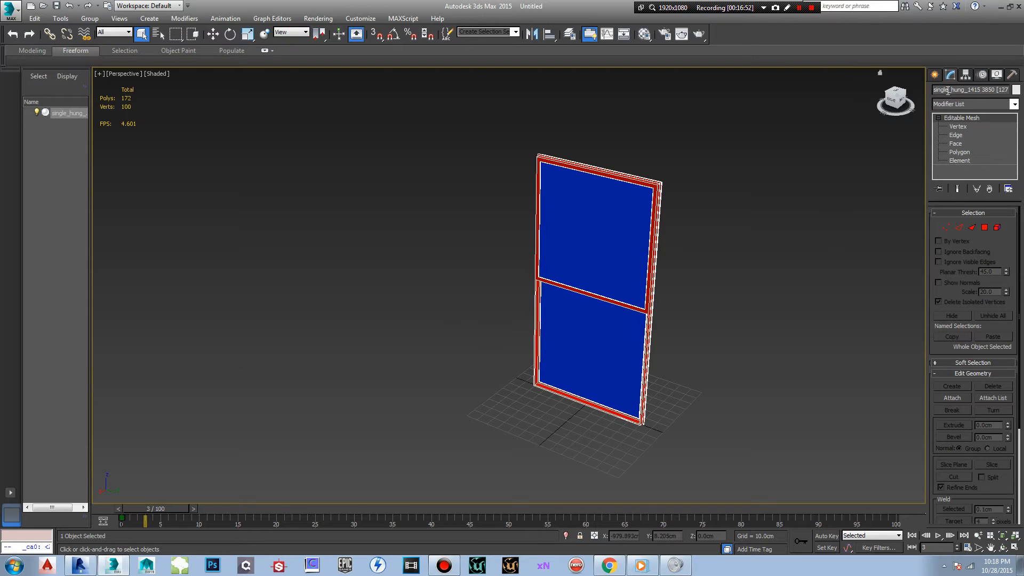
left_click(966, 75)
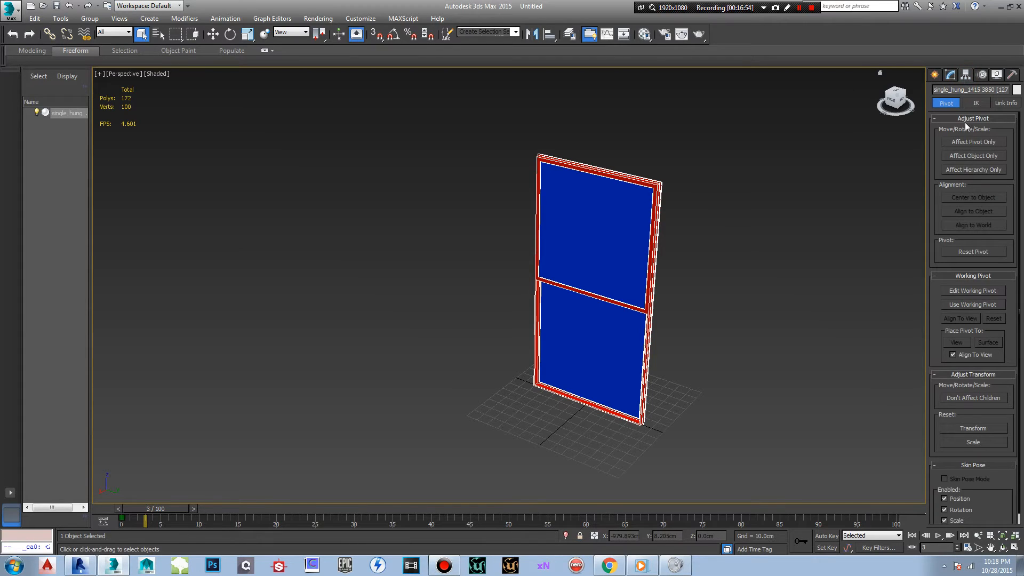
left_click(965, 142)
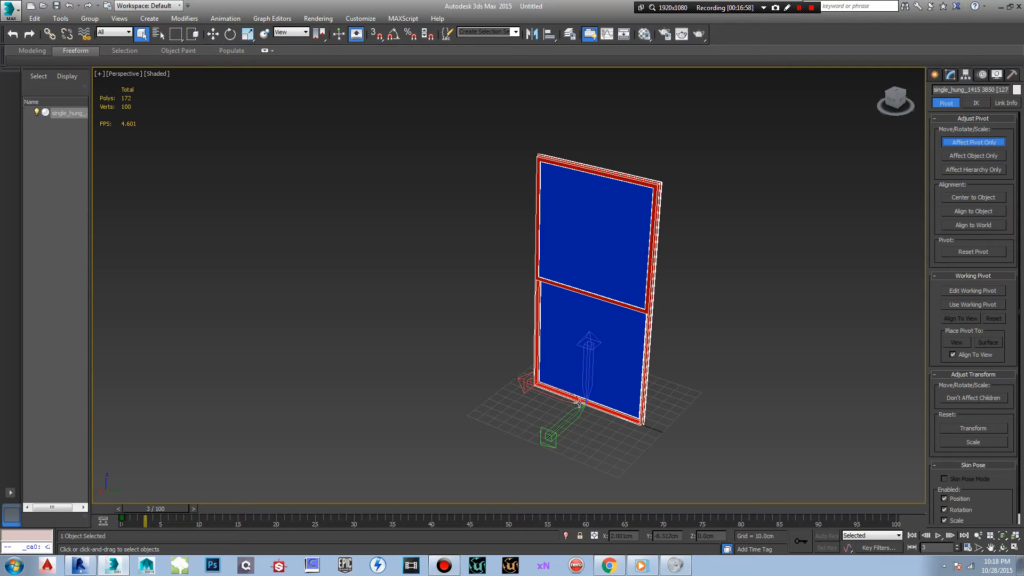
left_click(891, 104)
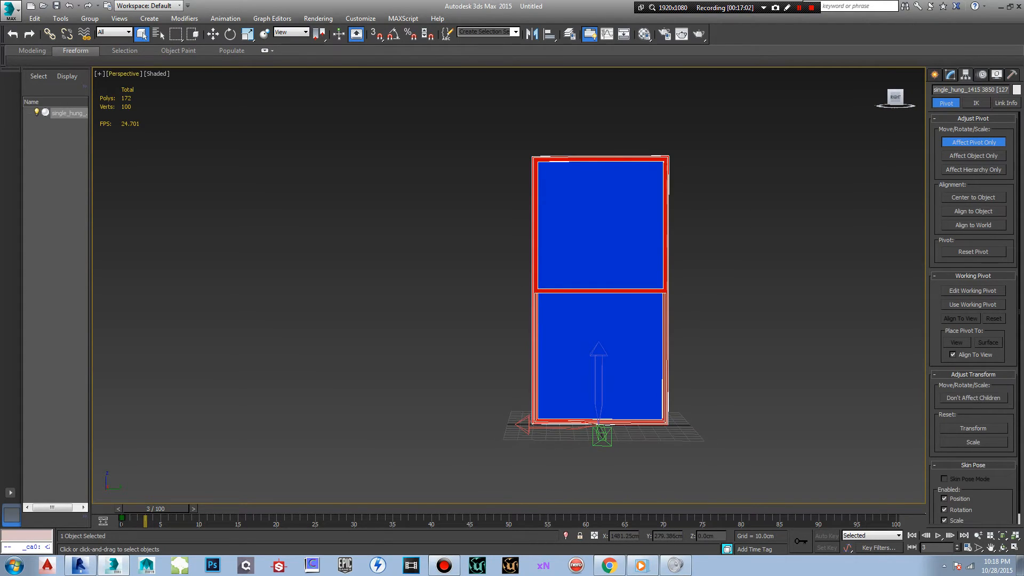
- Examine the window's pivot placement against the frame bottom and world origin in the Perspective, Front, Top and Left views
mouse_move(597, 320)
middle_mouse_down("alt")
mouse_move(564, 334)
mouse_move(588, 334)
middle_mouse_up("alt")
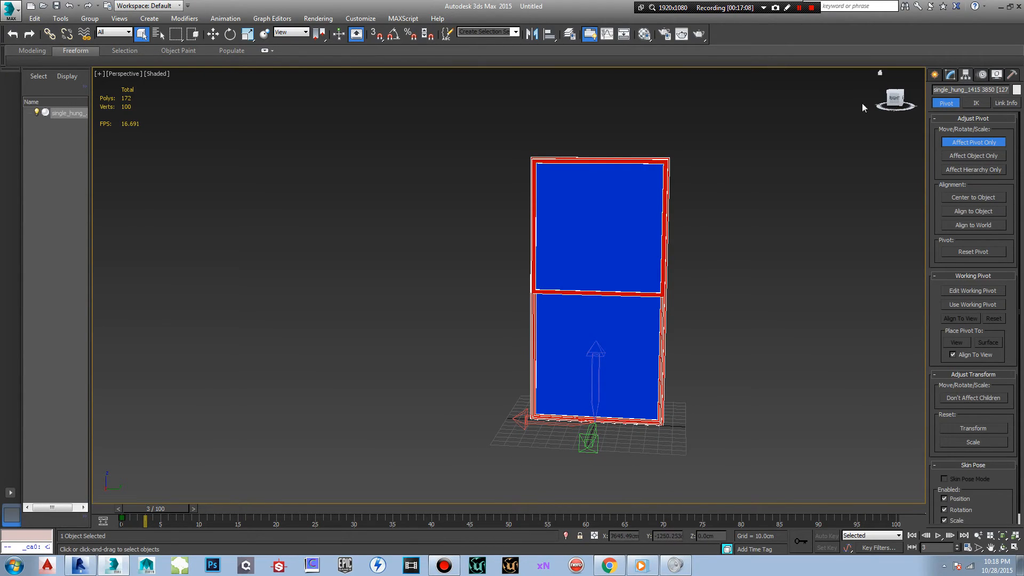
left_click(1015, 546)
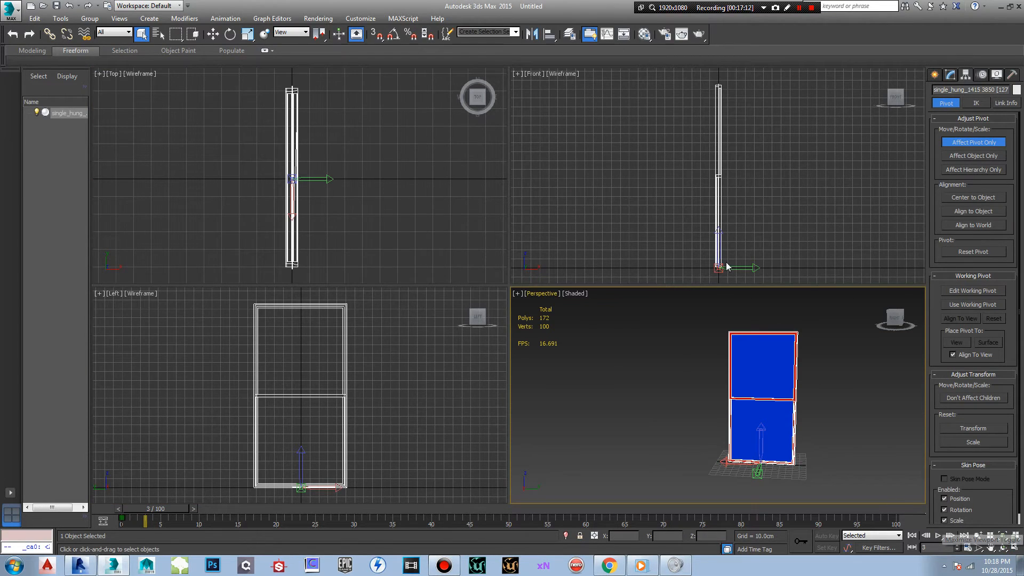
middle_click_drag(752, 210, 773, 123)
scroll(754, 174, "up", 3)
scroll(765, 143, "up", 3)
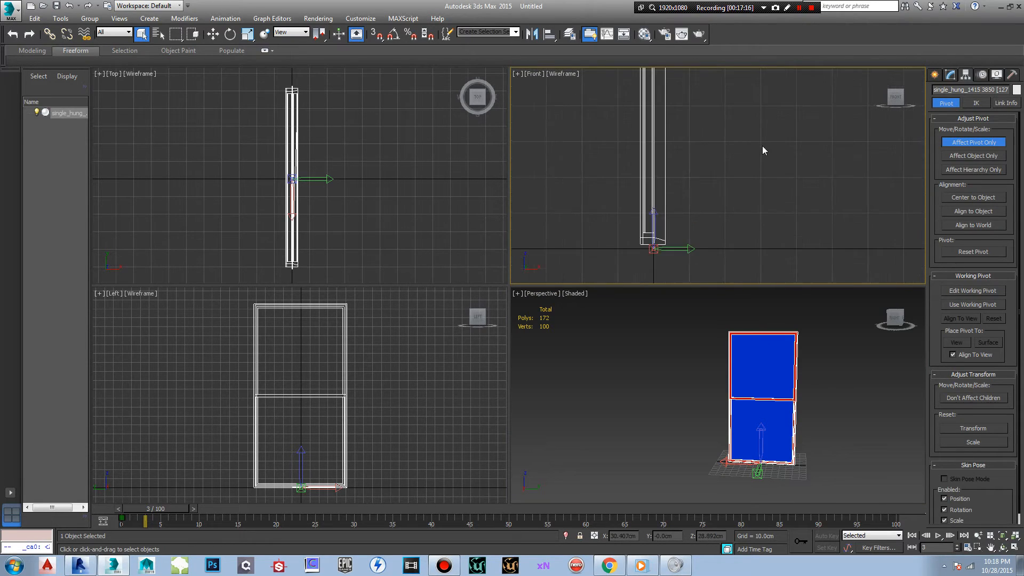
middle_click_drag(732, 174, 773, 160)
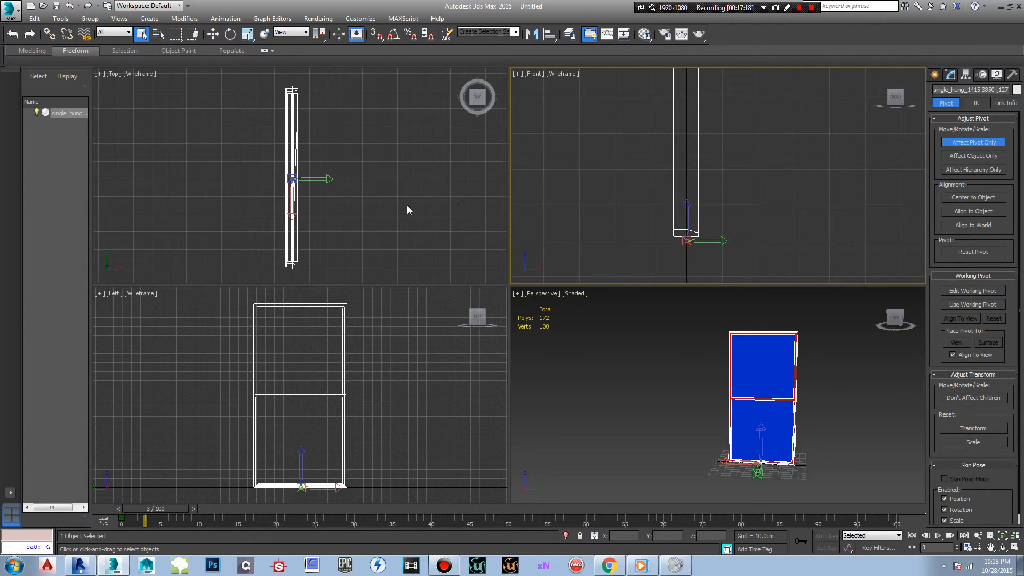
middle_click_drag(370, 217, 397, 198)
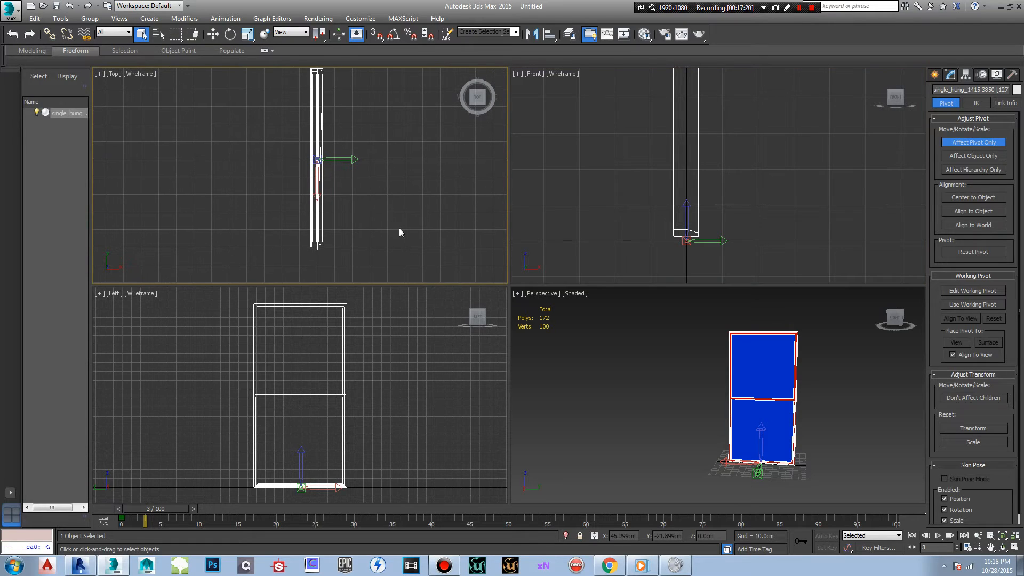
middle_click_drag(414, 357, 430, 286)
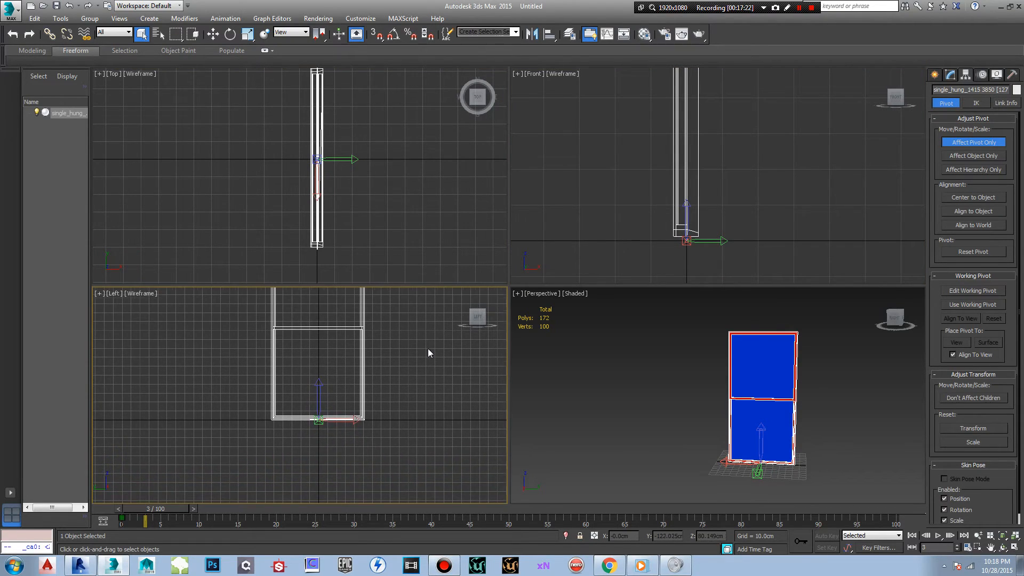
scroll(429, 352, "up", 4)
middle_click_drag(389, 377, 454, 304)
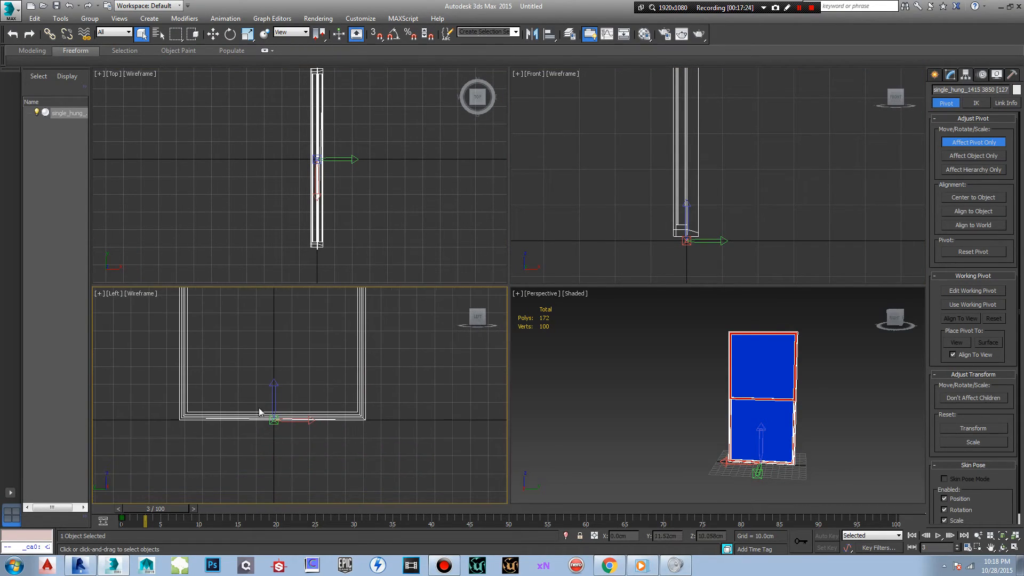
- Turn off Affect Pivot Only and move the window away from the world origin in the Perspective view
left_click(973, 143)
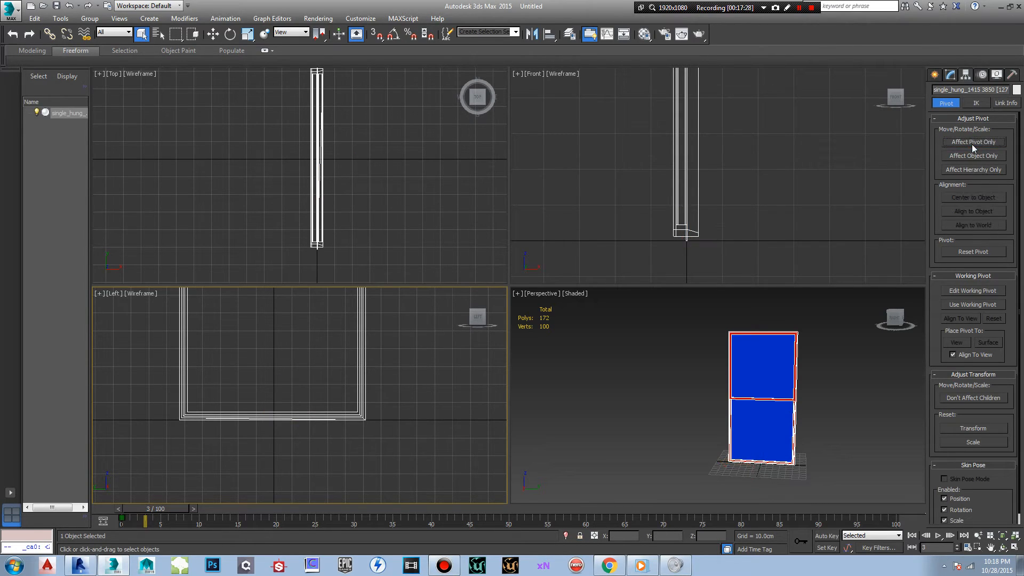
left_click(936, 76)
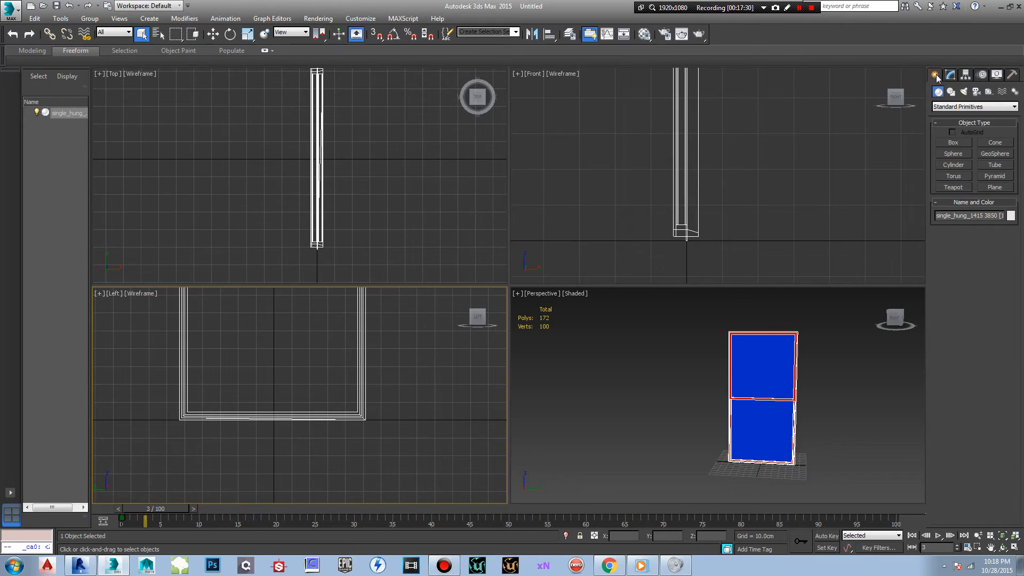
left_click(212, 35)
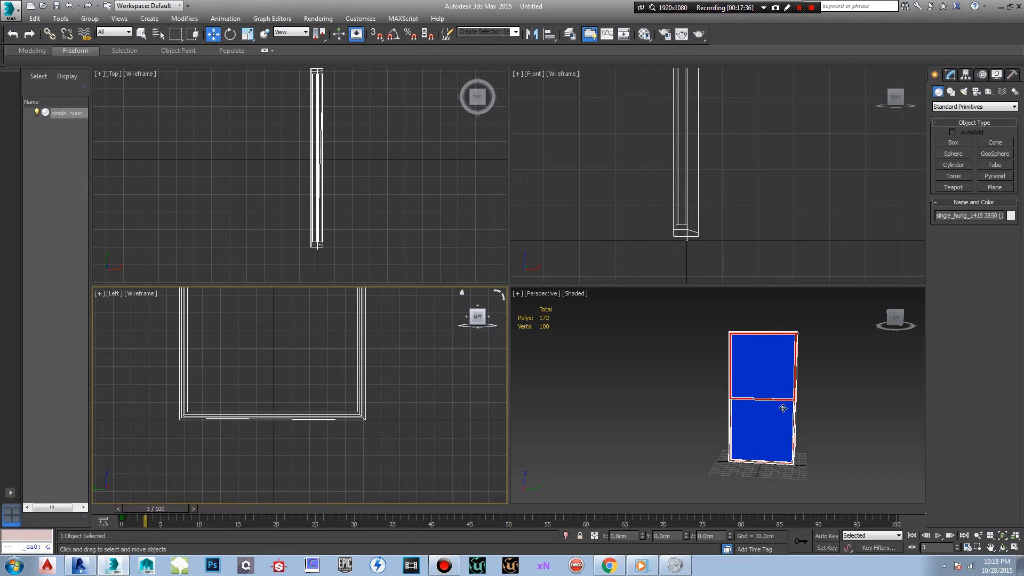
left_click_drag(783, 408, 637, 417)
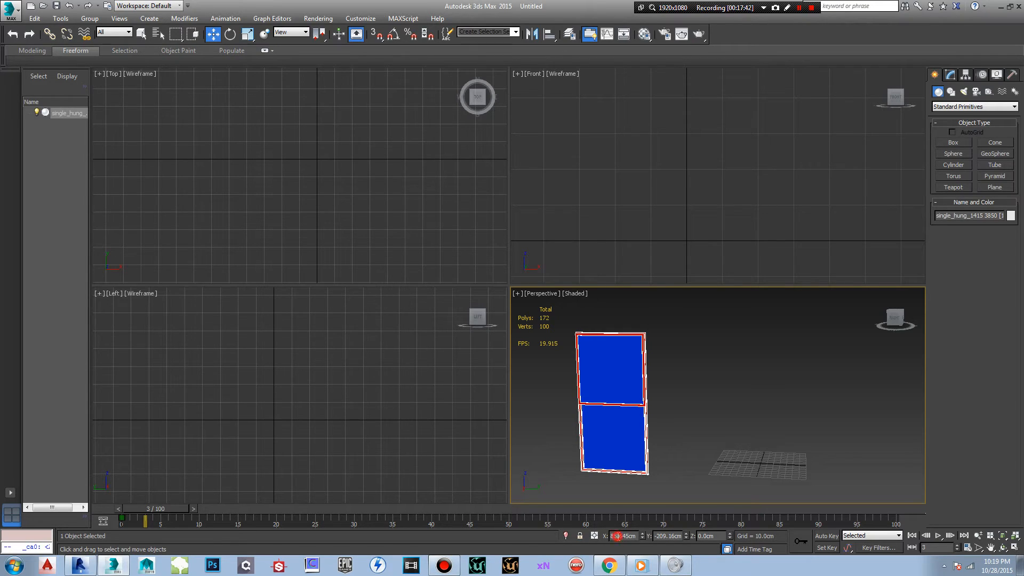
- Set the window's X and Y position to 0 to place it back at the world origin
double_click(618, 537)
type("0")
double_click(671, 536)
type("-0")
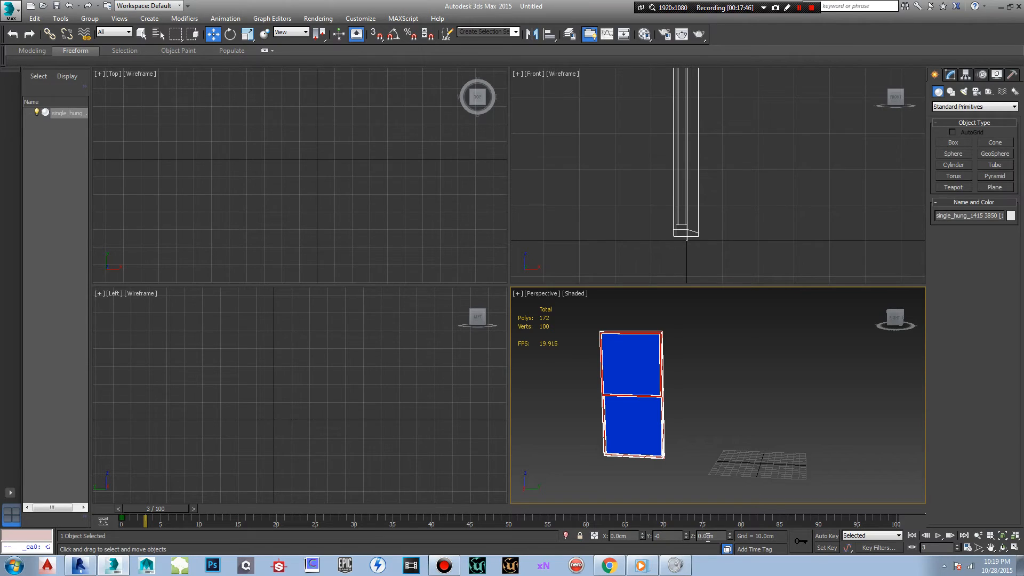
double_click(708, 536)
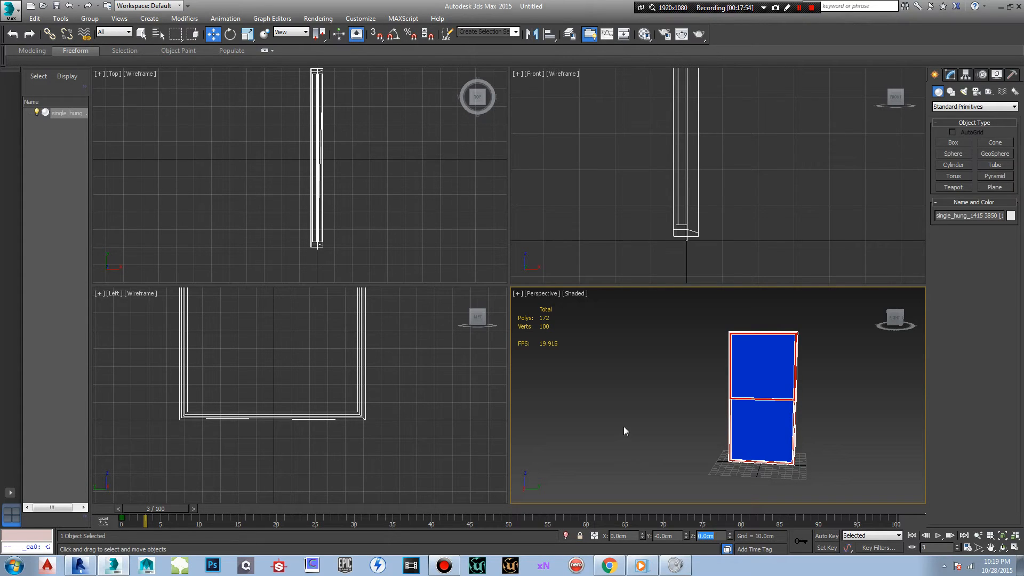
middle_click_drag(629, 421, 615, 414)
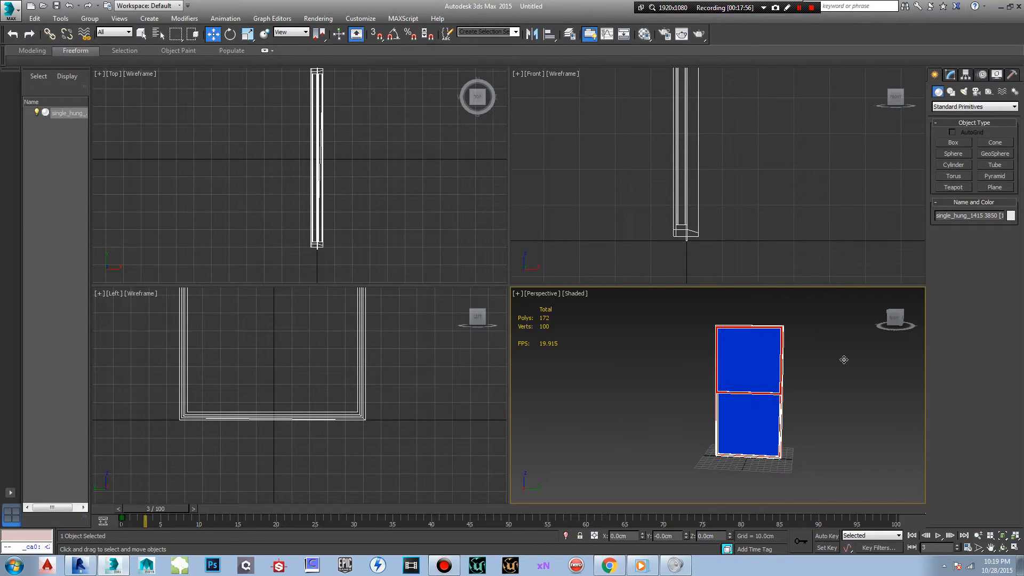
left_click_drag(901, 327, 868, 329)
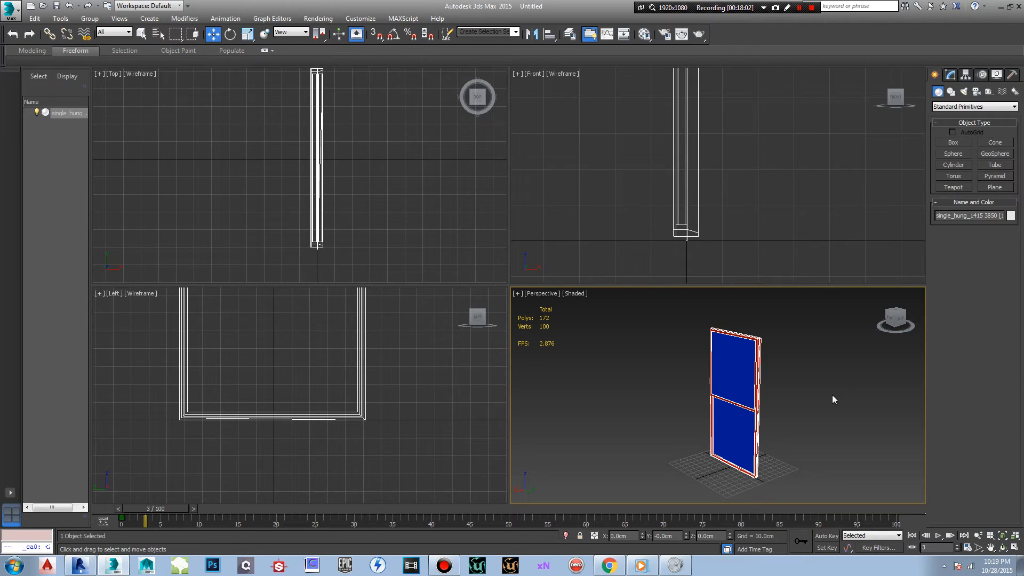
middle_click_drag(817, 406, 803, 392)
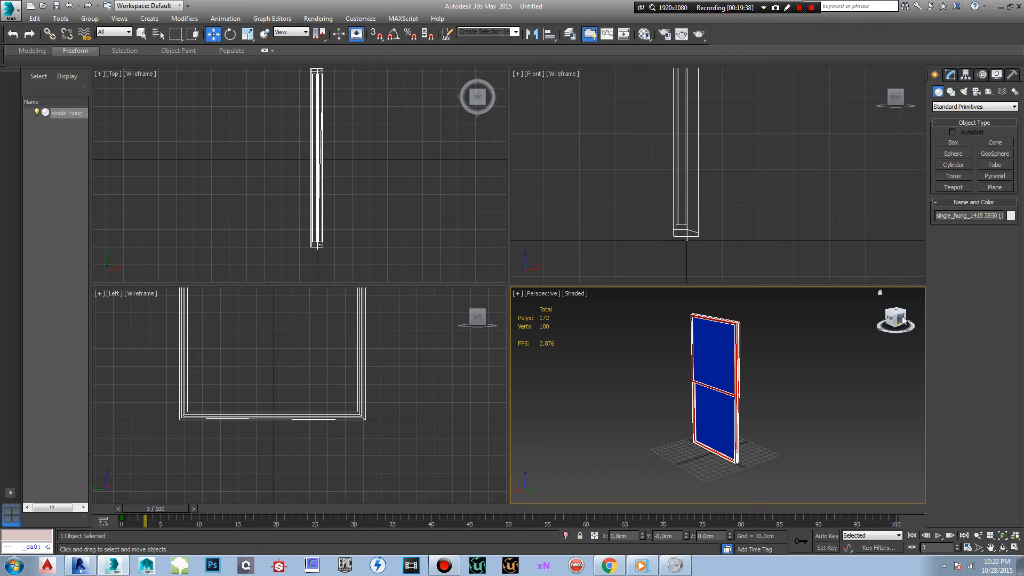
left_click_drag(903, 320, 782, 323)
middle_click_drag(740, 366, 799, 385)
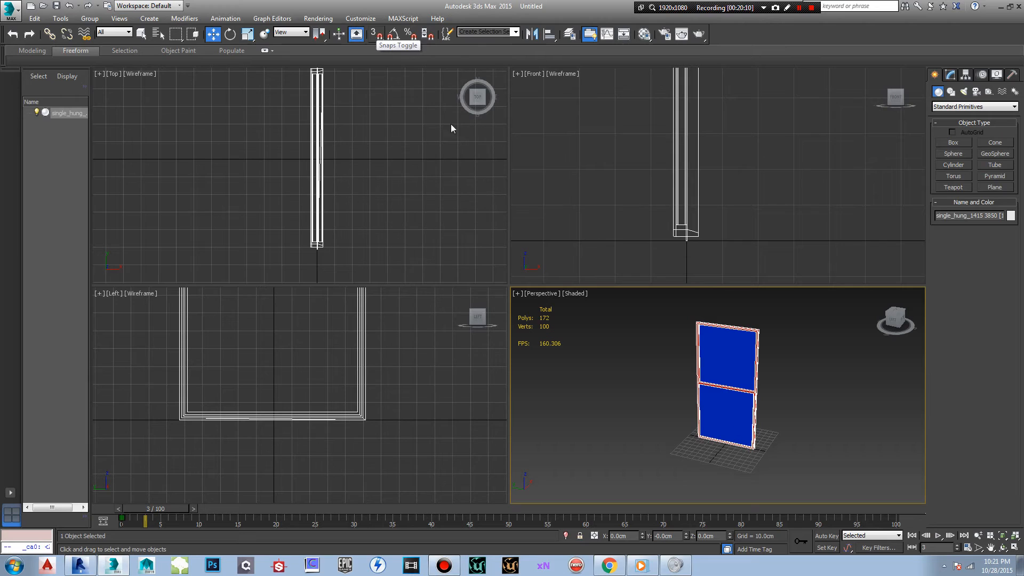
- Turn on 3D snapping and try rotating the window with angle snap in the Perspective and Top views, leaving angle snap off
left_click(377, 34)
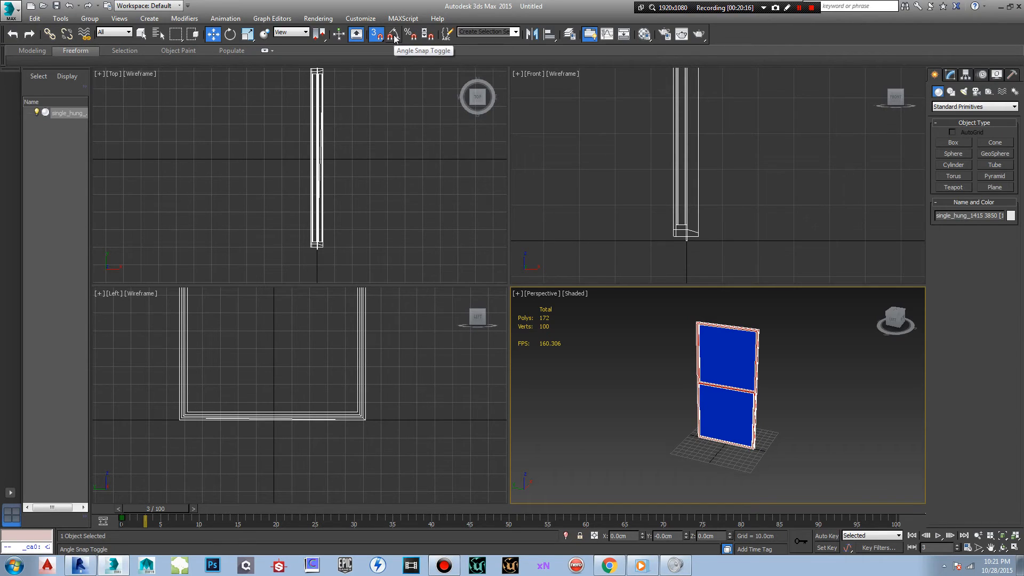
left_click(394, 36)
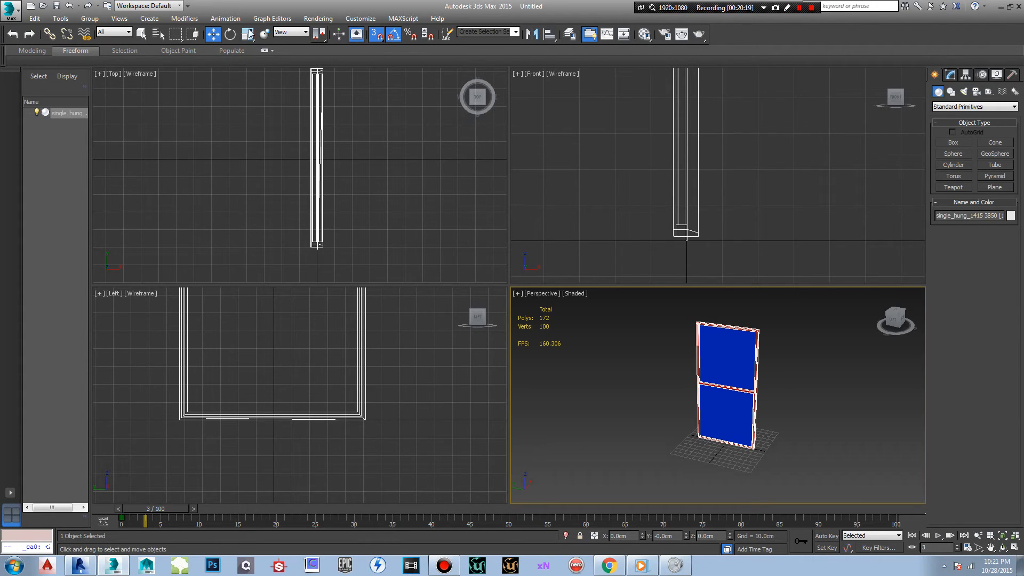
left_click(230, 34)
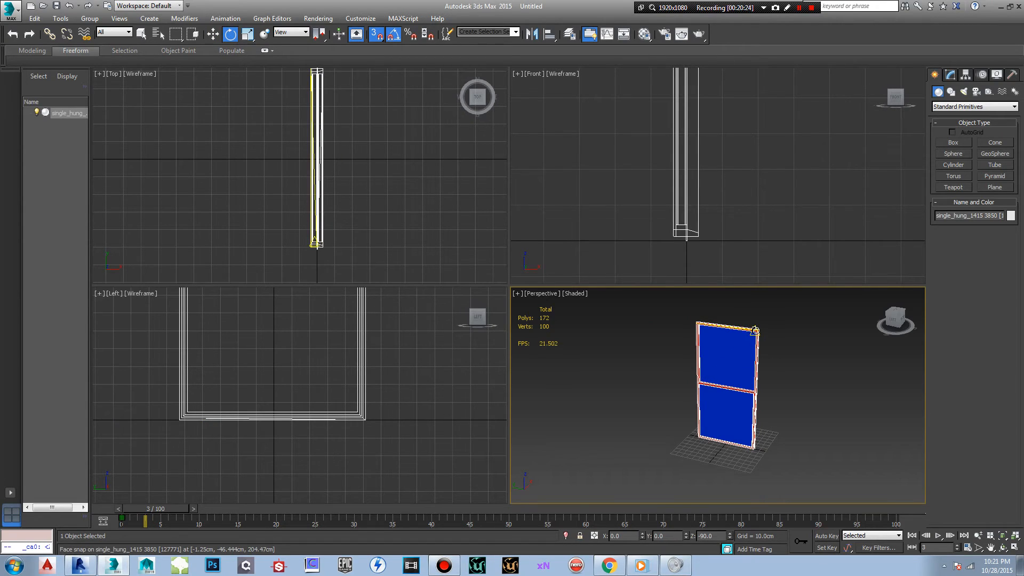
mouse_move(757, 333)
left_mouse_down()
mouse_move(810, 338)
mouse_move(759, 343)
left_mouse_up()
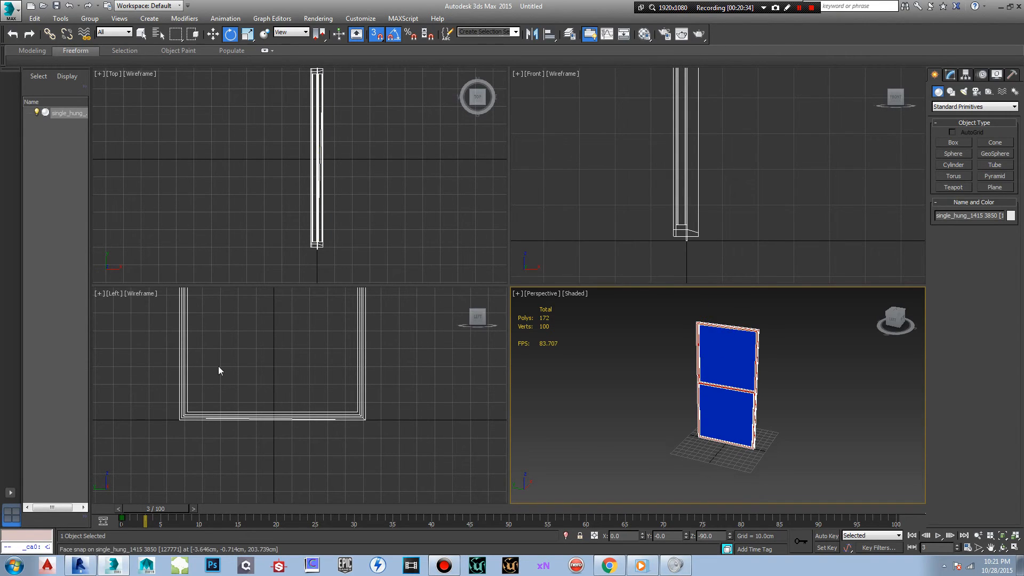
mouse_move(318, 243)
left_mouse_down()
mouse_move(268, 228)
mouse_move(317, 258)
left_mouse_up()
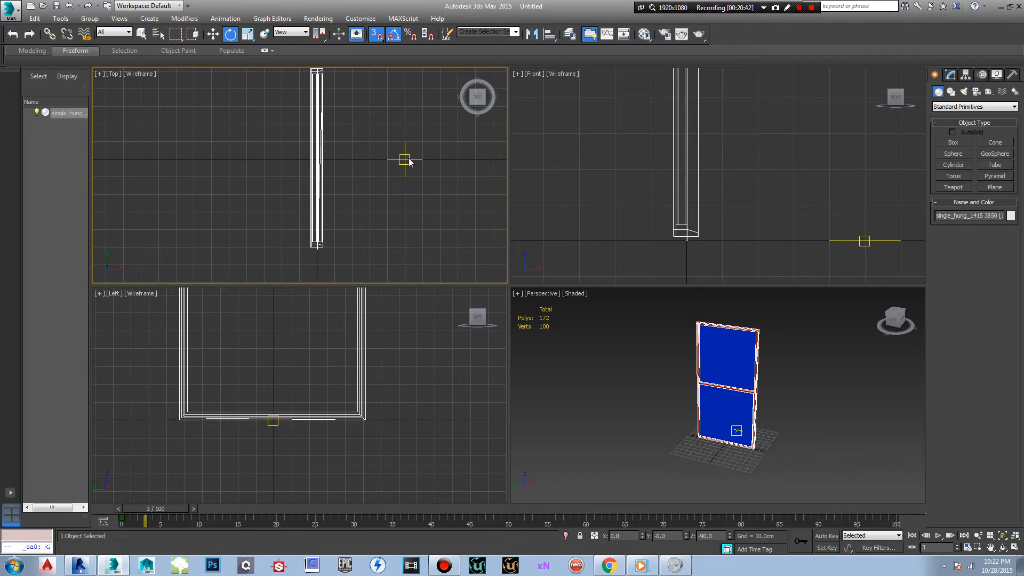
left_click(394, 33)
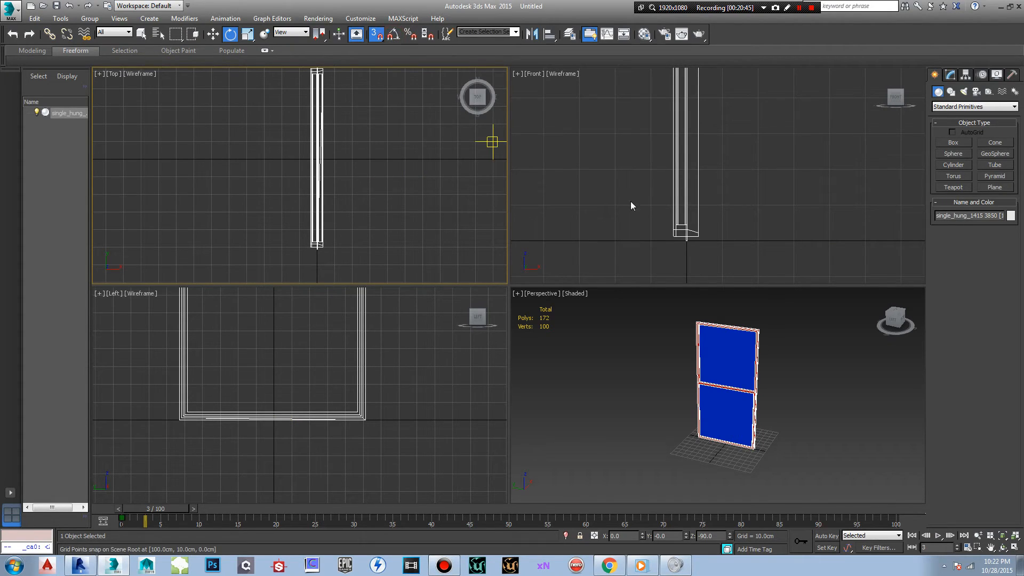
- Move the window in the Front view with 3D snapping onto a grid point, to X 0.635, Y 49.939, Z -2.475 cm
left_click(682, 197)
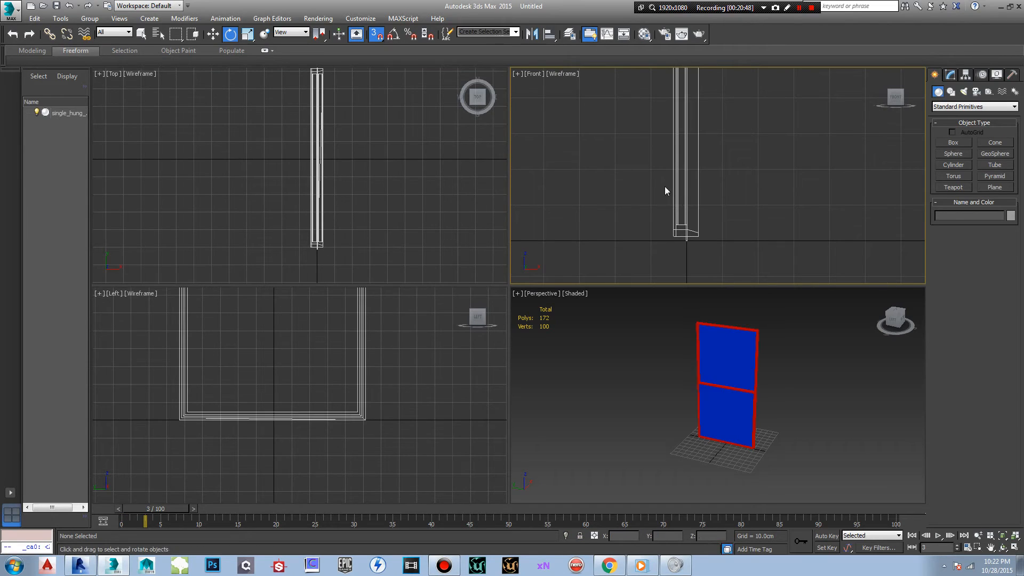
left_click(213, 34)
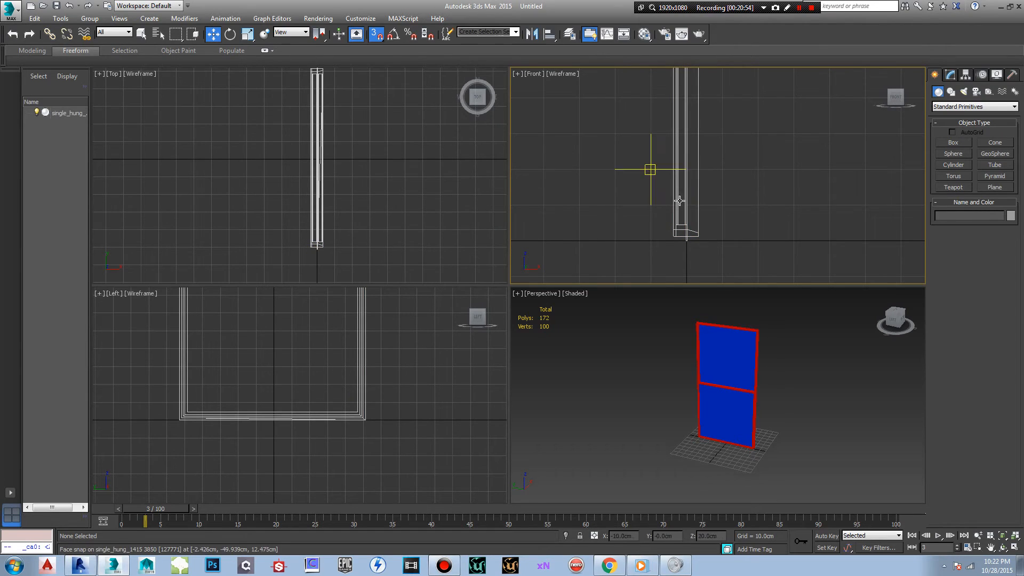
left_click(588, 200)
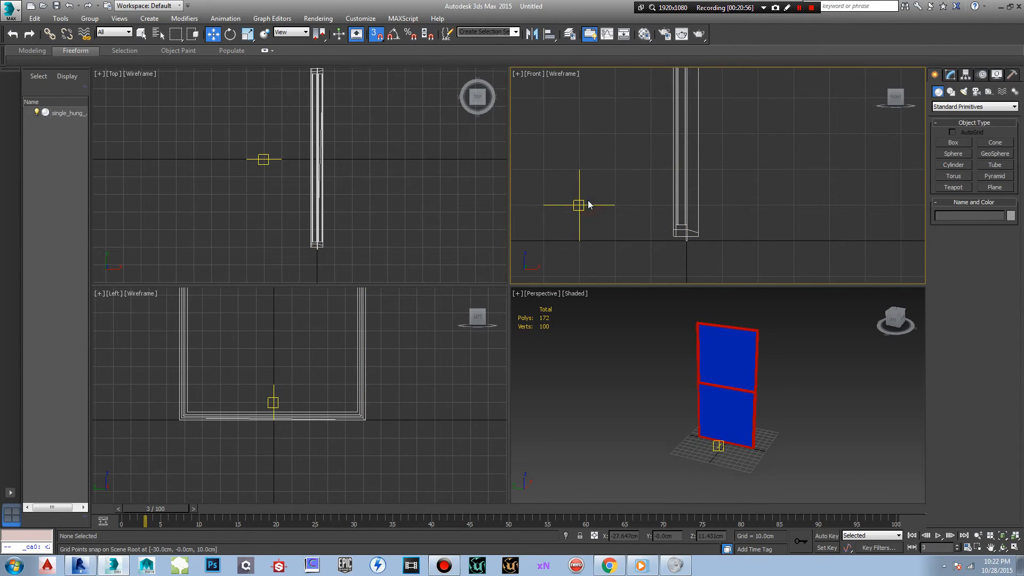
key("e")
left_click(215, 34)
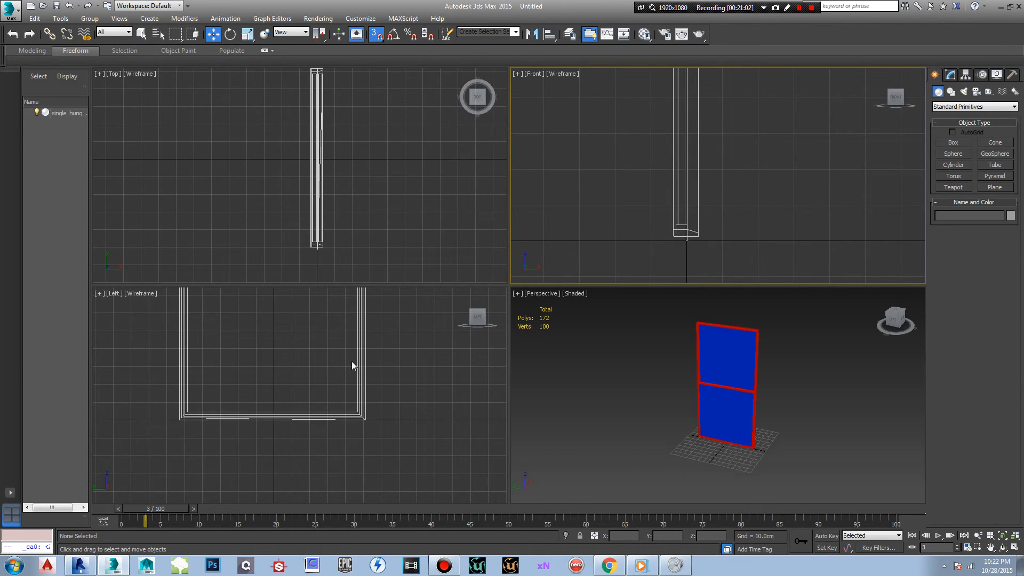
left_click(951, 75)
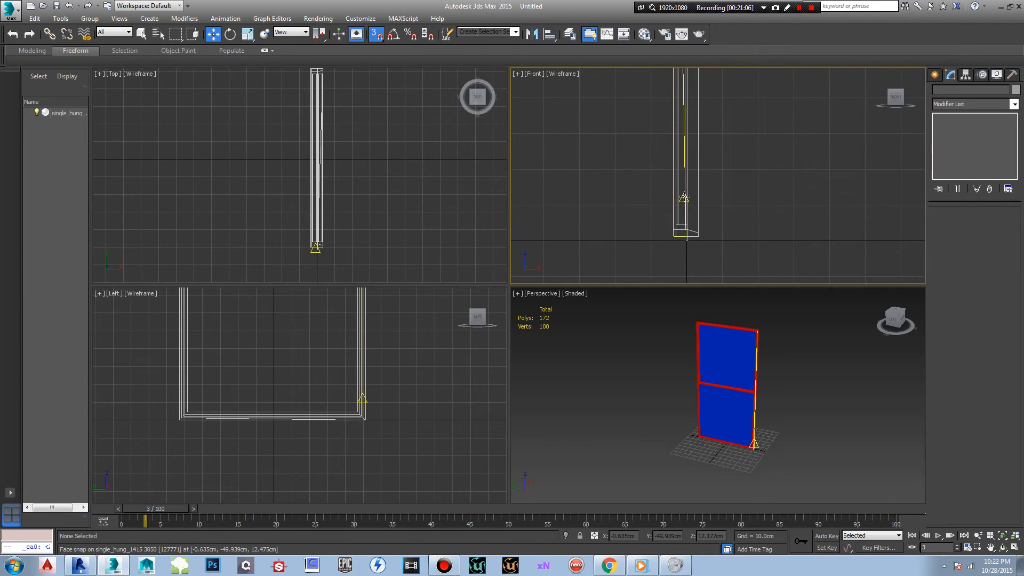
left_click(685, 198)
mouse_move(684, 198)
left_mouse_down()
mouse_move(756, 188)
mouse_move(760, 173)
mouse_move(689, 176)
mouse_move(689, 202)
left_mouse_up()
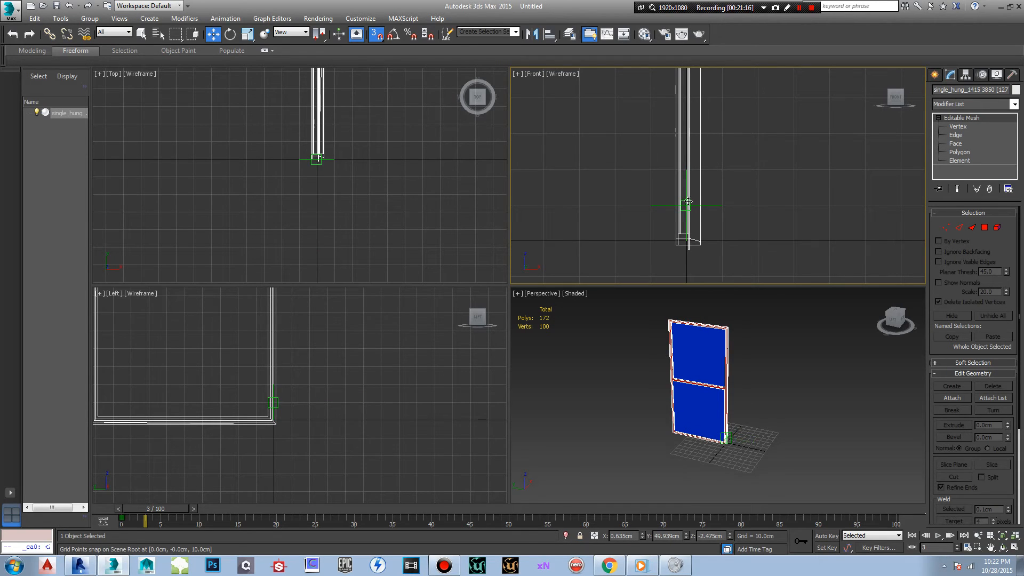
- Try a small window move in the Front view without snapping, undo the recent moves, and re-enable 3D snapping
left_click(378, 36)
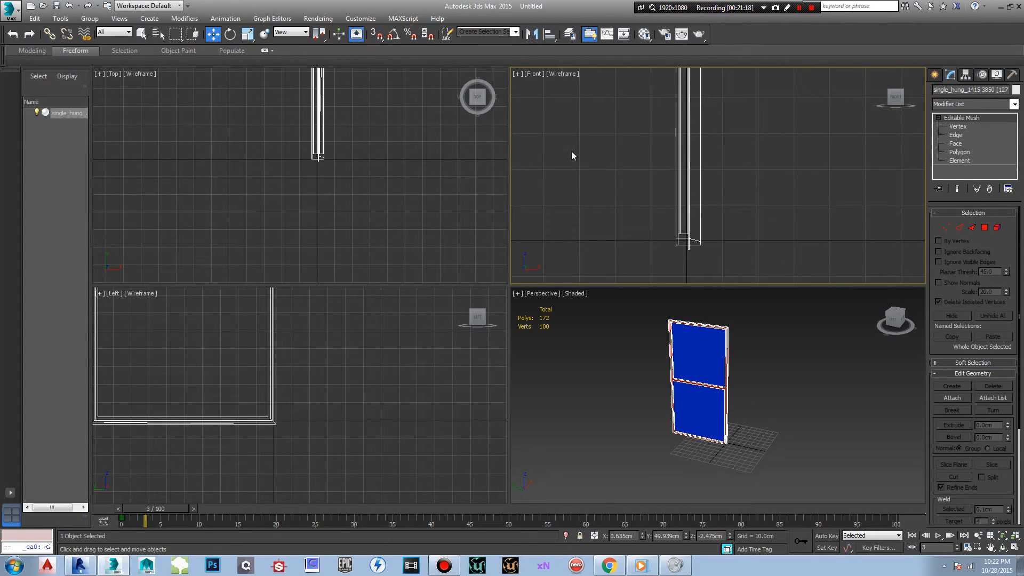
mouse_move(685, 183)
left_mouse_down()
mouse_move(704, 172)
mouse_move(660, 156)
mouse_move(697, 163)
mouse_move(658, 201)
mouse_move(715, 244)
mouse_move(686, 180)
left_mouse_up()
left_click(69, 5)
left_click(70, 5)
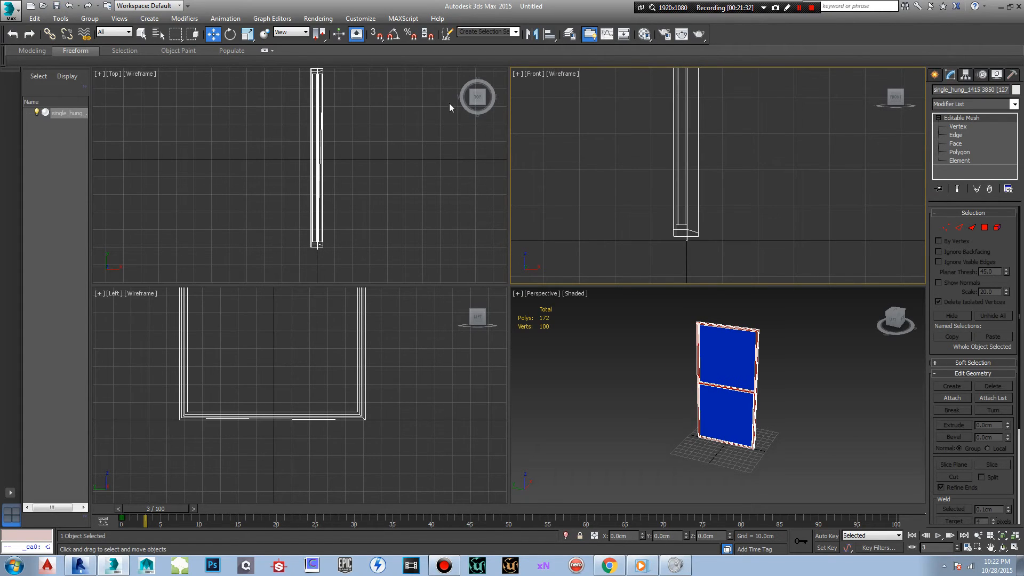
left_click(376, 34)
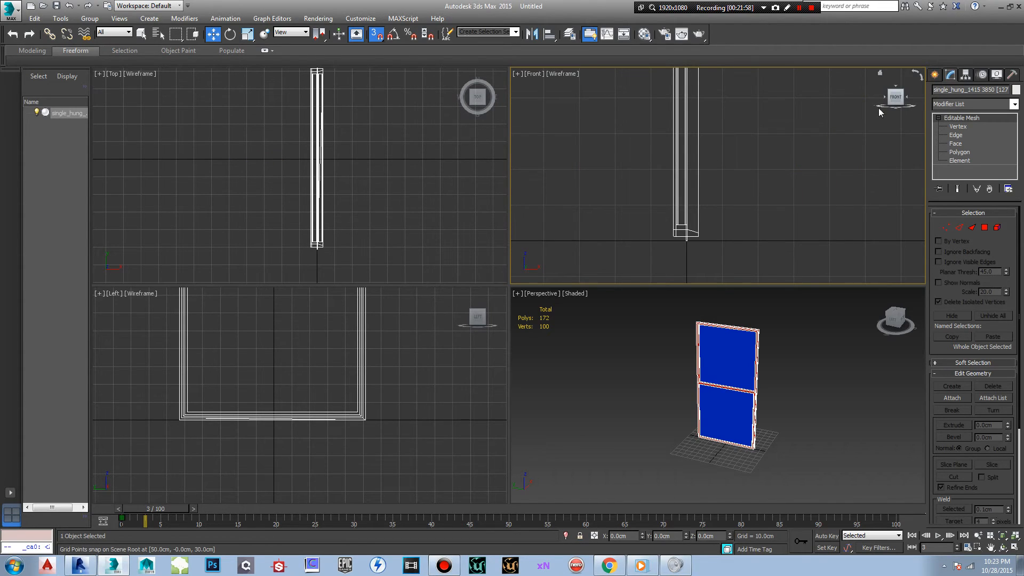
- Delete the window mesh from the scene with the standard primitives ready for creation
left_click(935, 74)
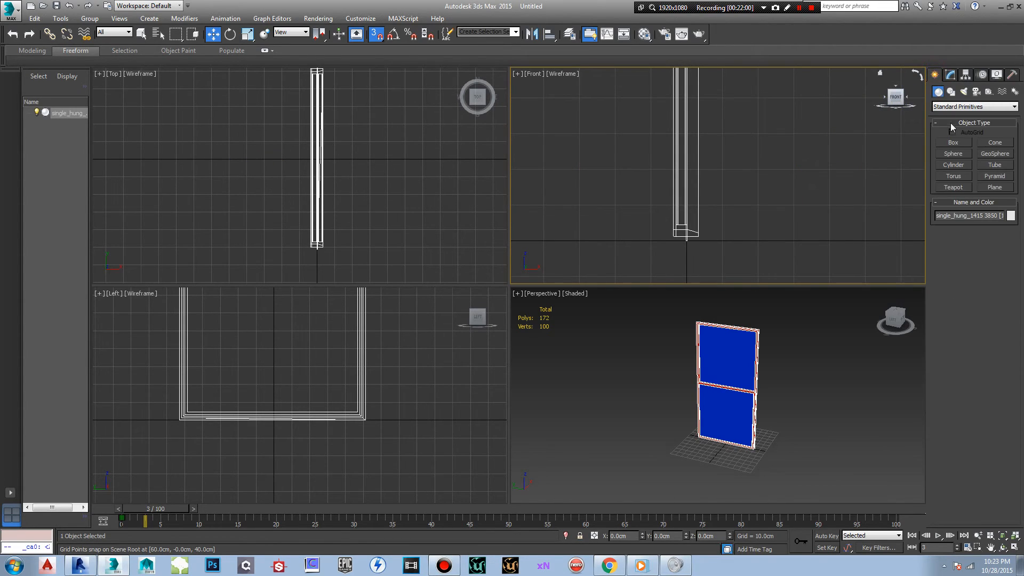
left_click_drag(641, 300, 833, 482)
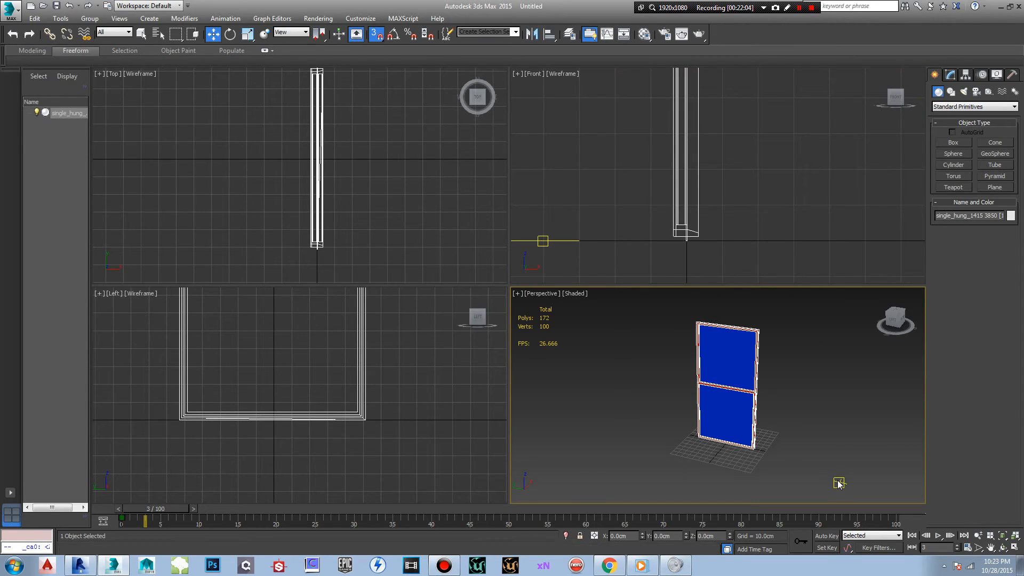
key("Delete")
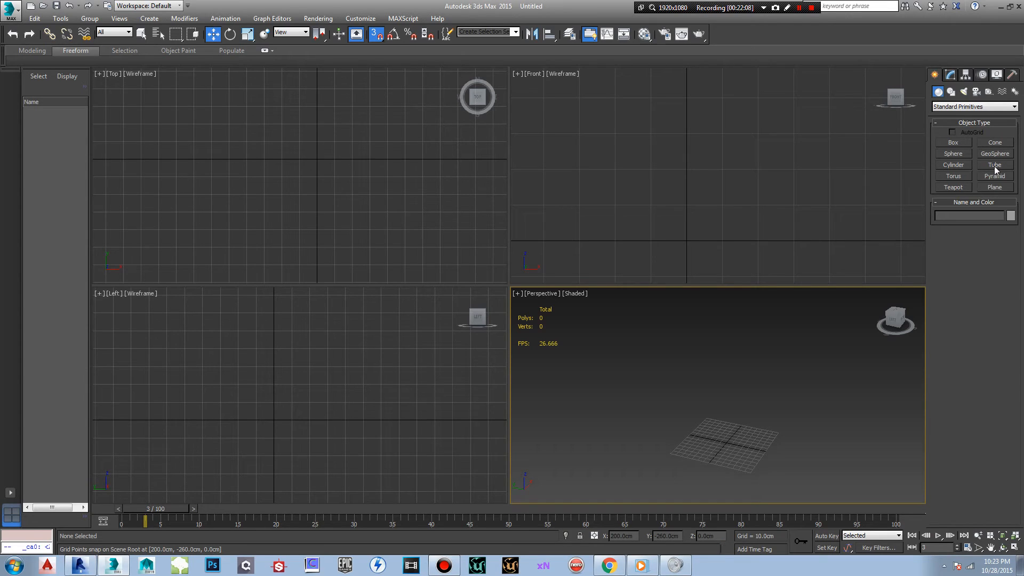
- Create an 80 by 80 cm plane in the Top view, snapping its corners to the grid from X -20, Y 40 to X 60, Y -40 cm
left_click(994, 187)
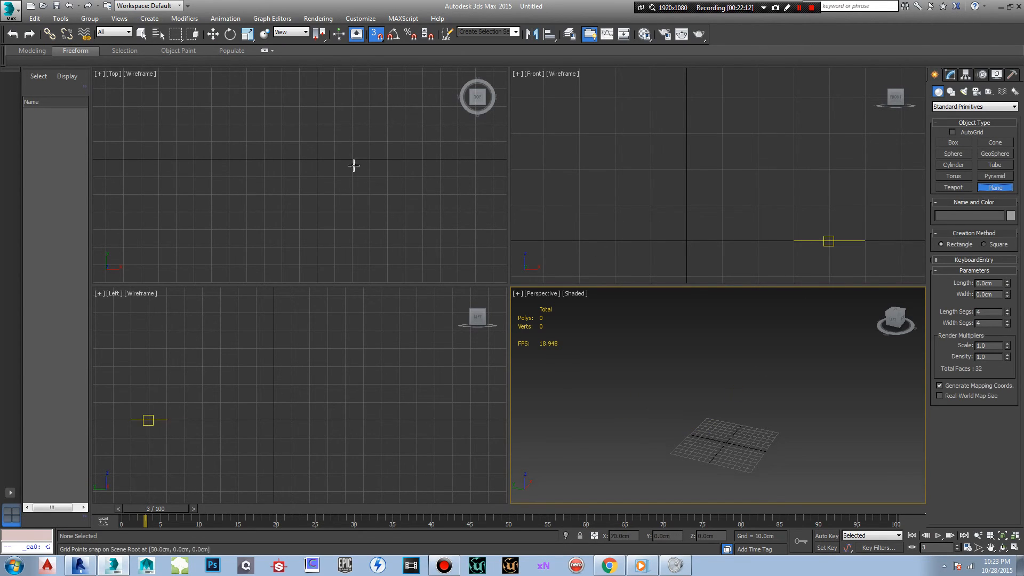
scroll(319, 207, "down", 4)
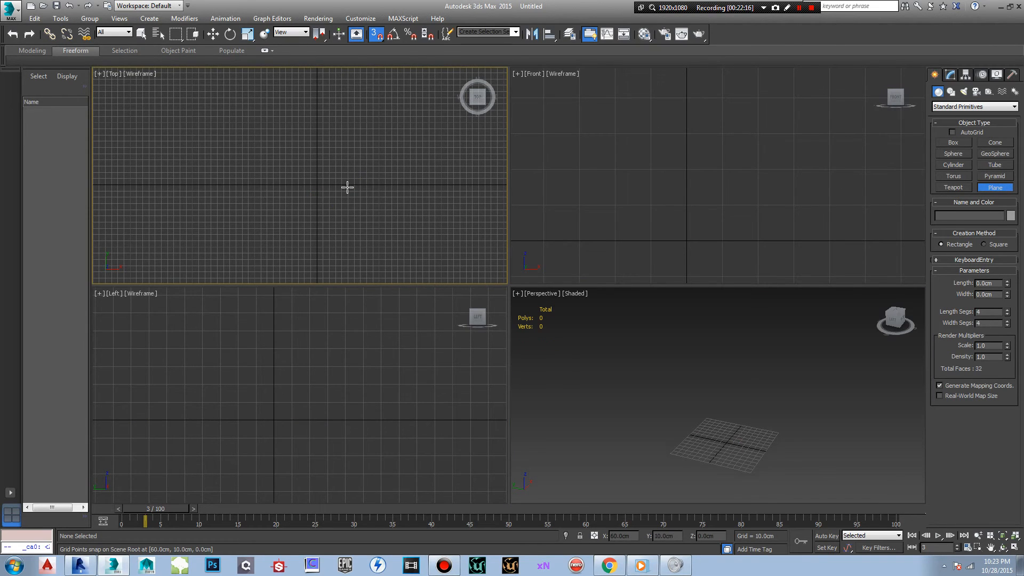
scroll(347, 187, "up", 4)
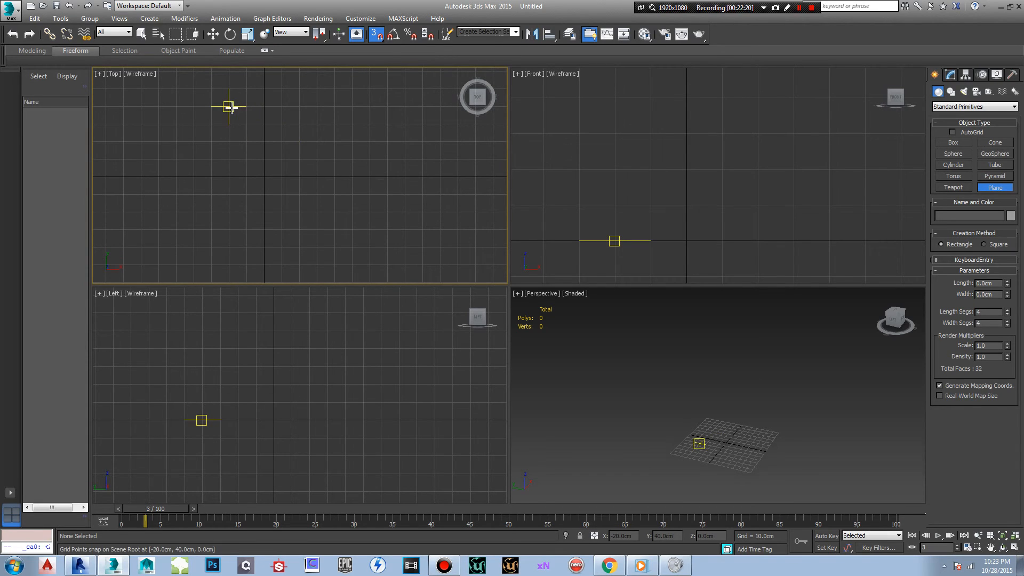
left_click_drag(230, 108, 372, 243)
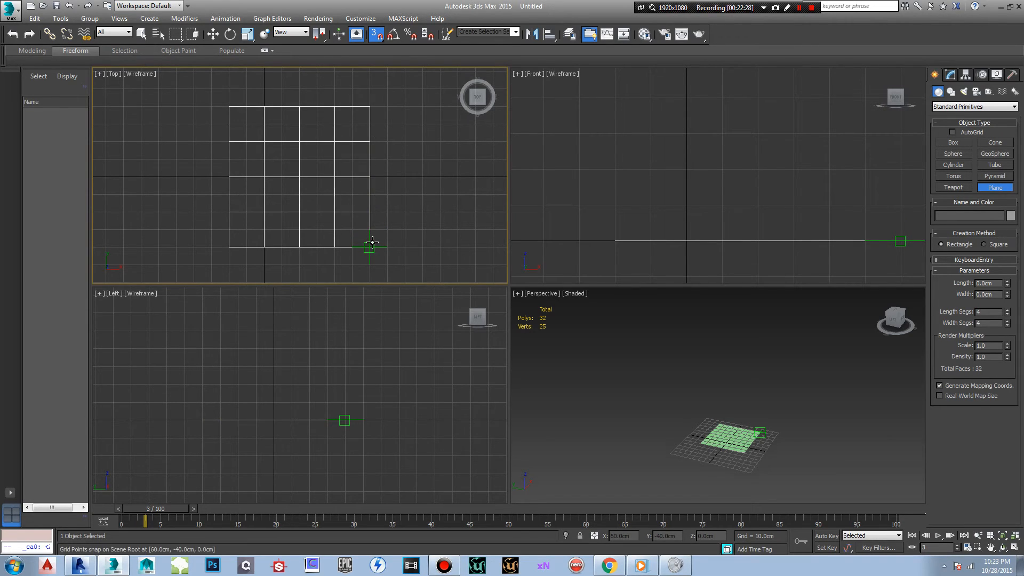
left_click_drag(372, 242, 373, 243)
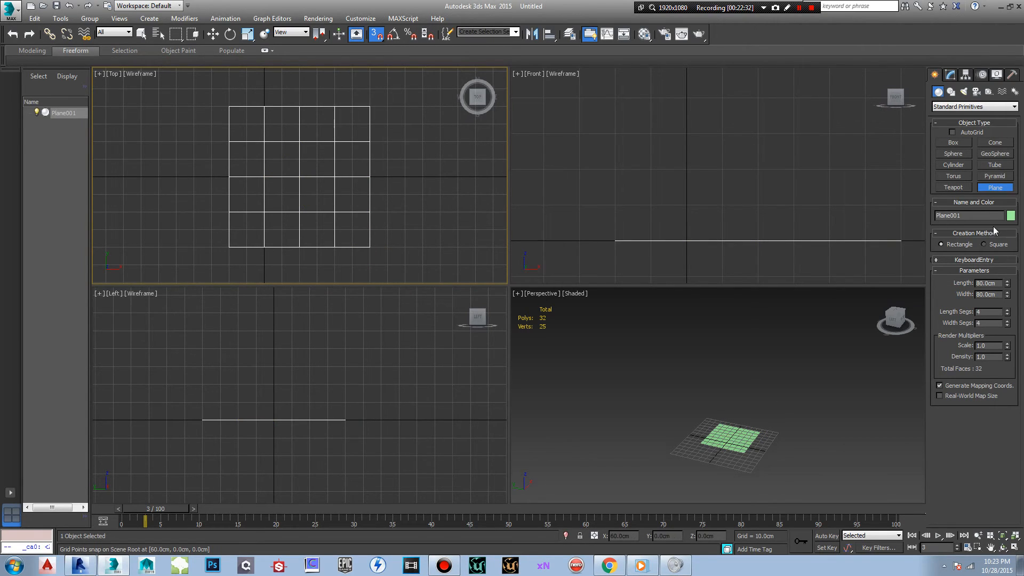
- Rename the plane TexturePlane and set both its length and width segments to 1
left_click_drag(980, 215, 931, 217)
type("Texture")
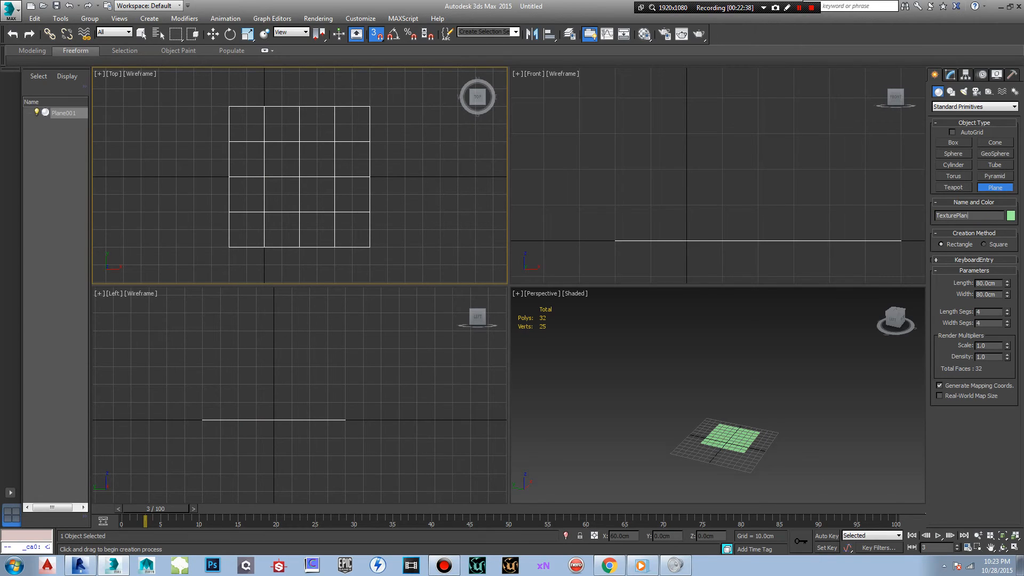
key("Return")
left_click_drag(985, 312, 974, 312)
left_click_drag(988, 323, 976, 321)
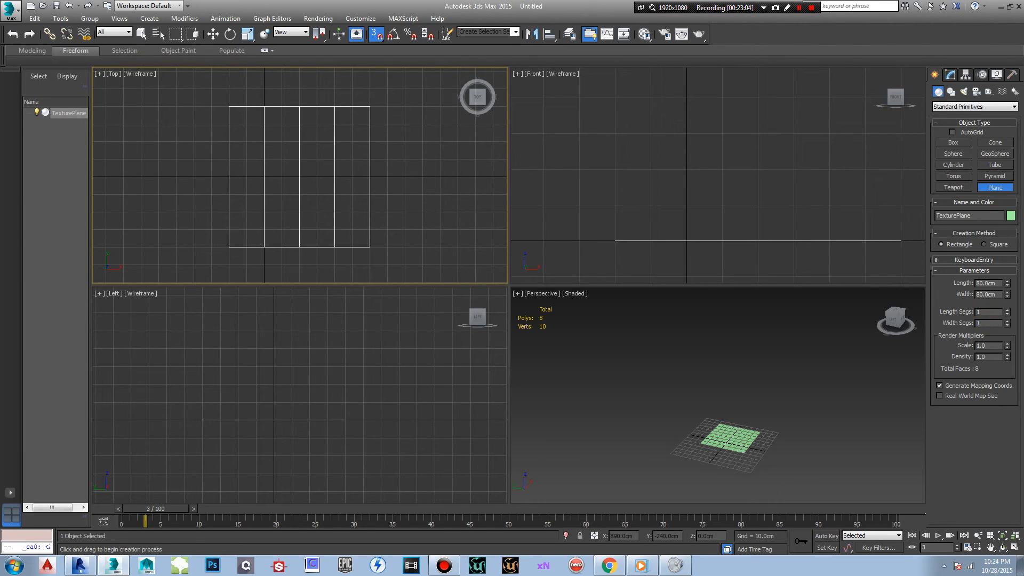
type("1")
left_click(989, 311)
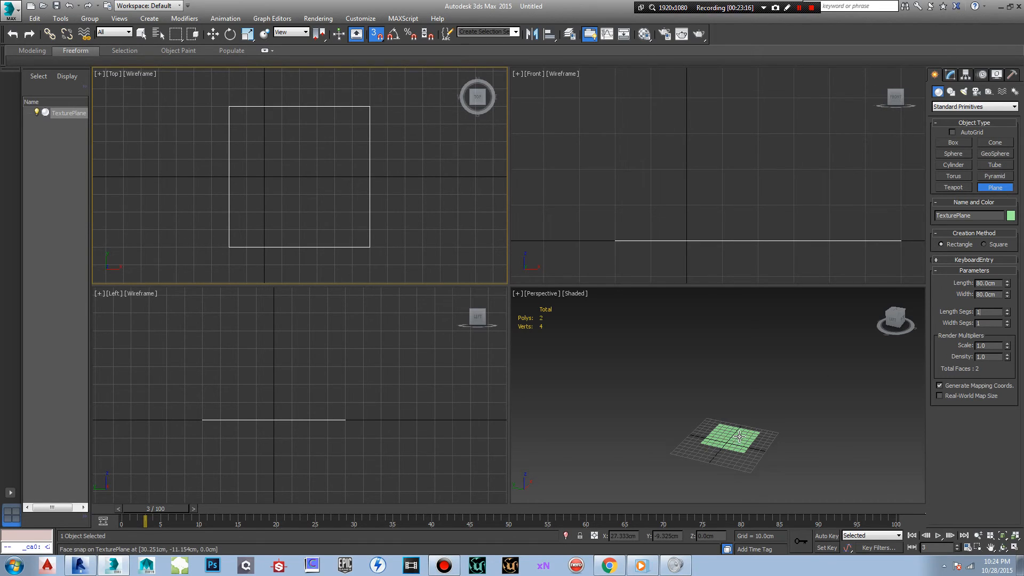
- Check the location of TexturePlane's pivot using Affect Pivot Only, and return to the standard primitives
left_click(952, 75)
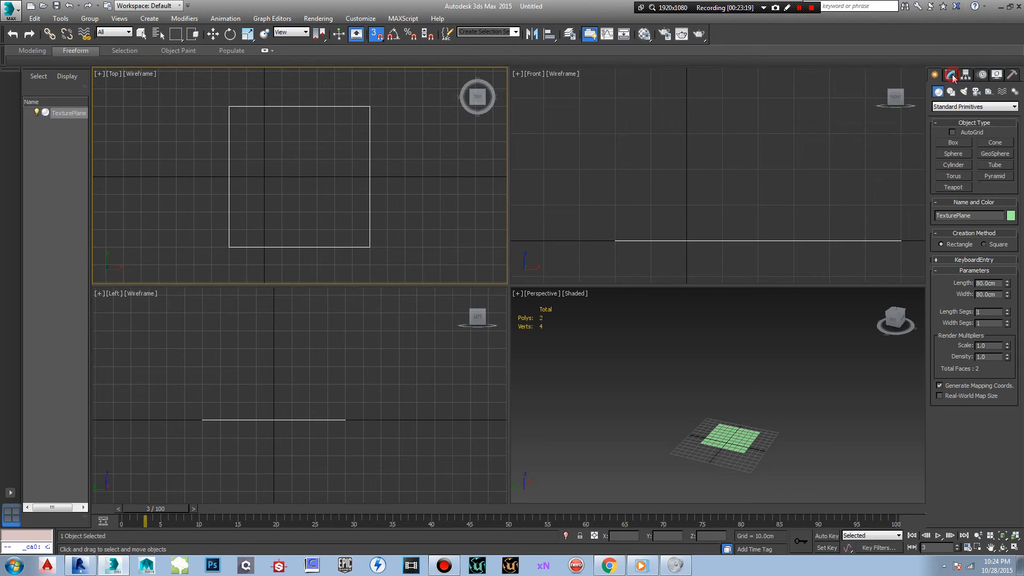
left_click(965, 76)
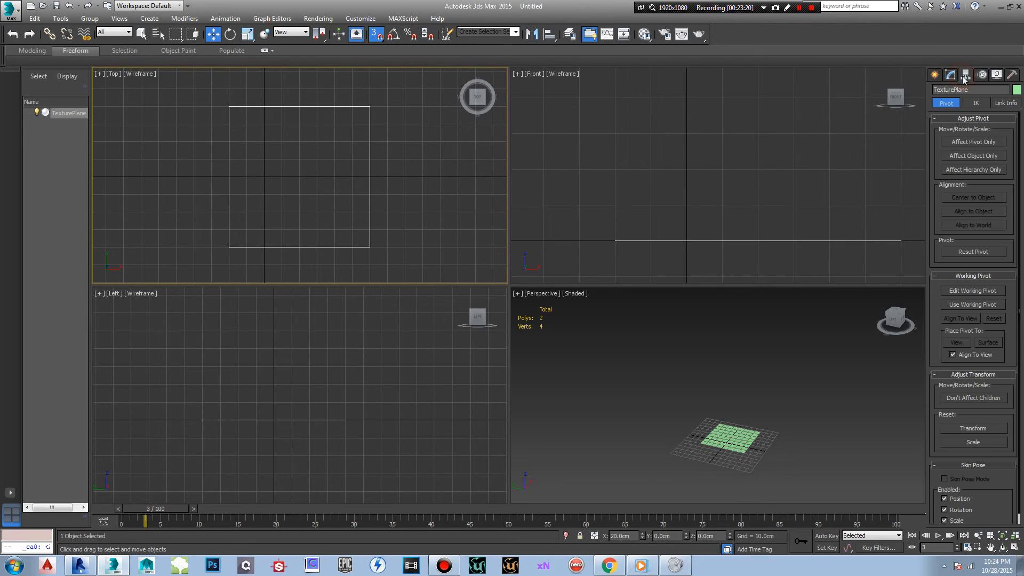
left_click(969, 142)
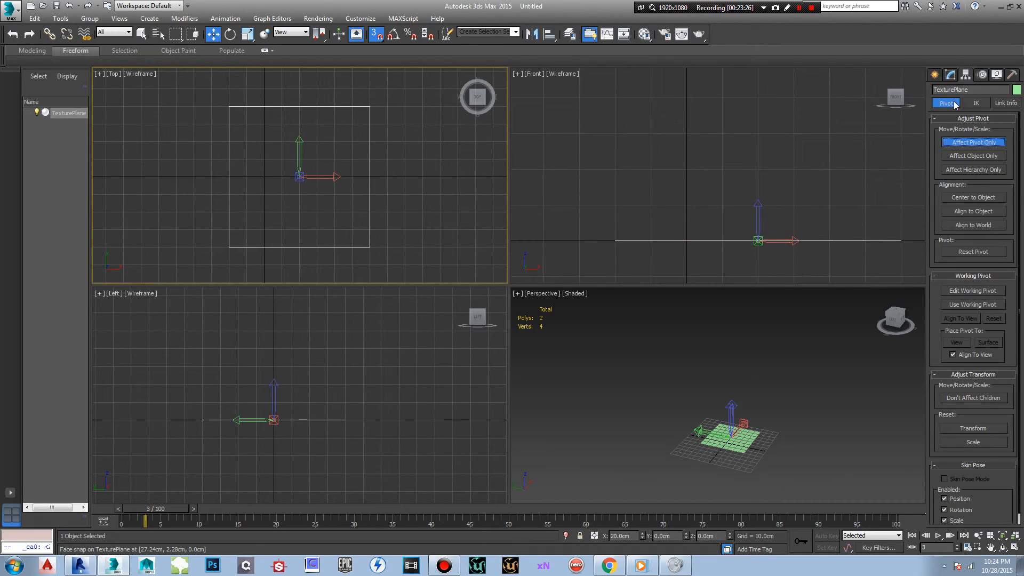
left_click(934, 76)
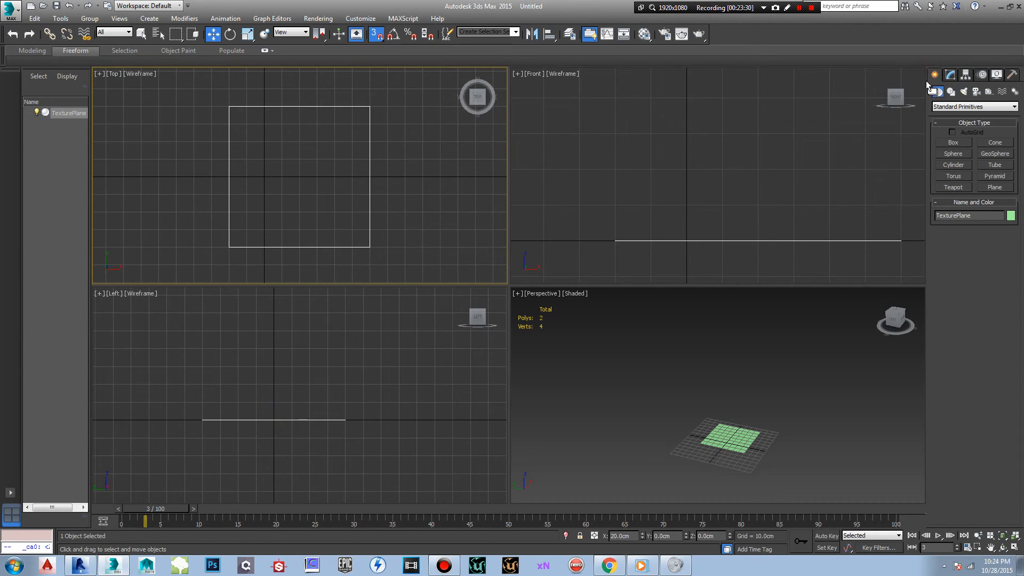
left_click(965, 75)
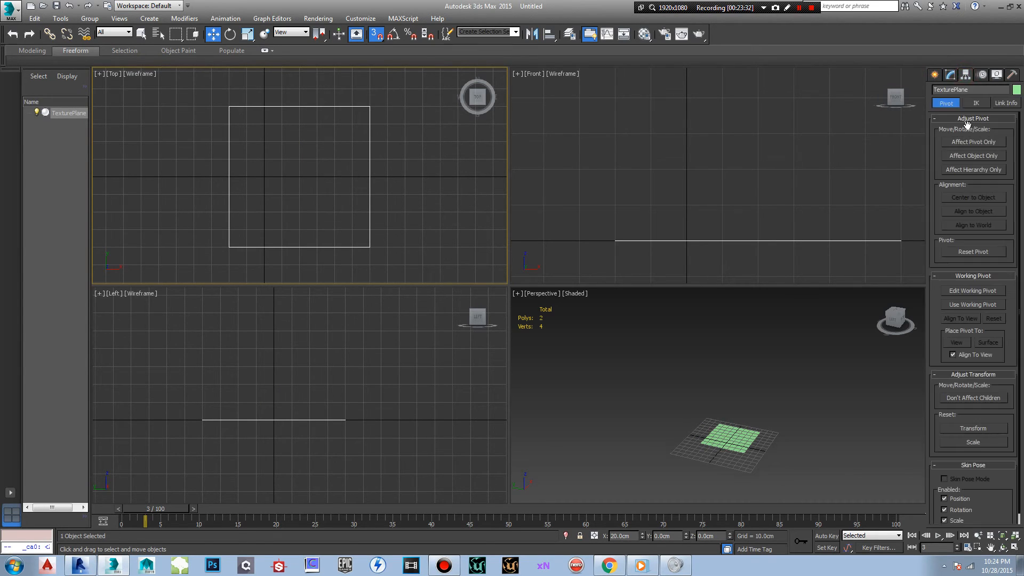
left_click(934, 74)
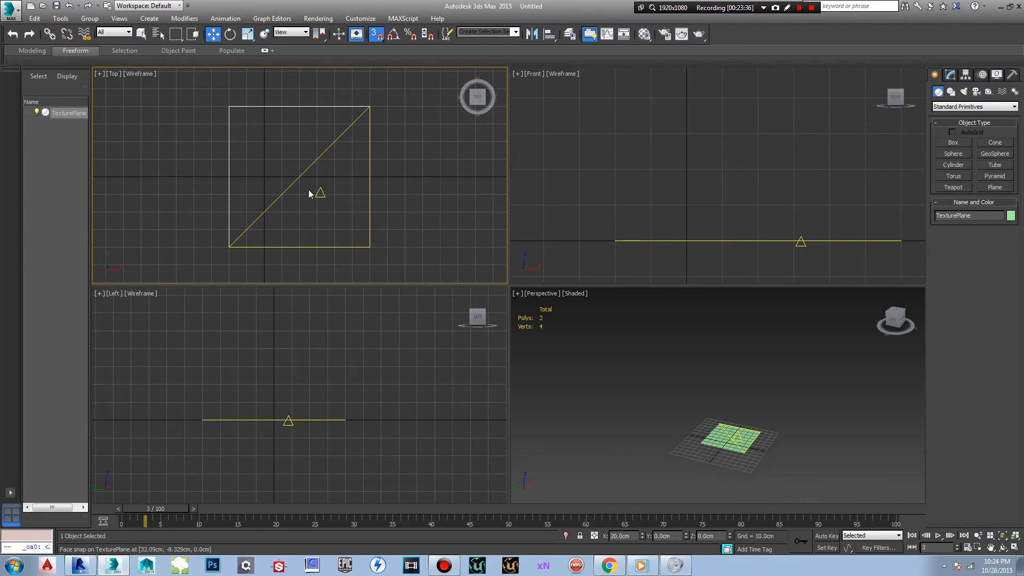
- Move TexturePlane to X 0 cm
left_click(627, 537)
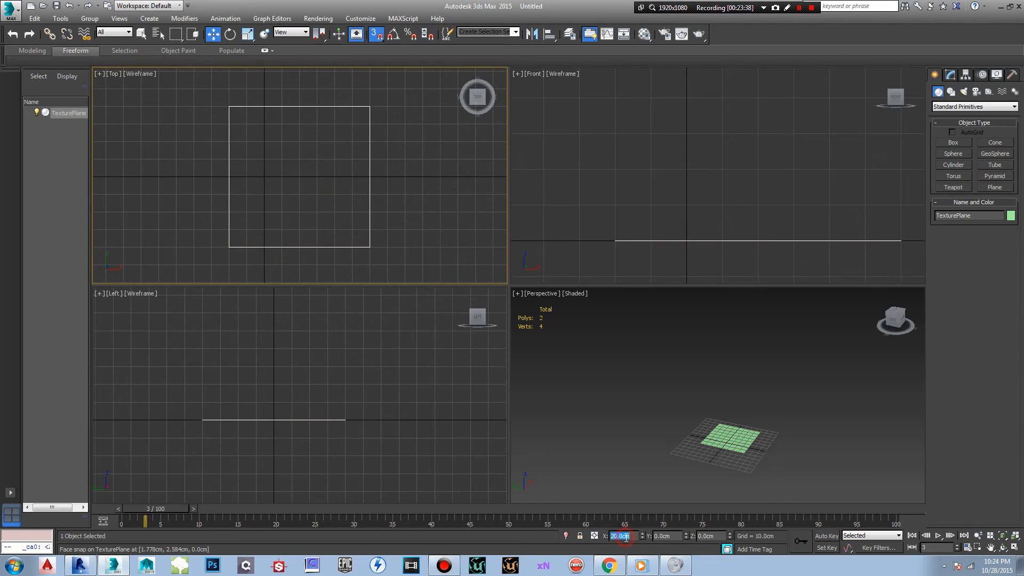
type("0")
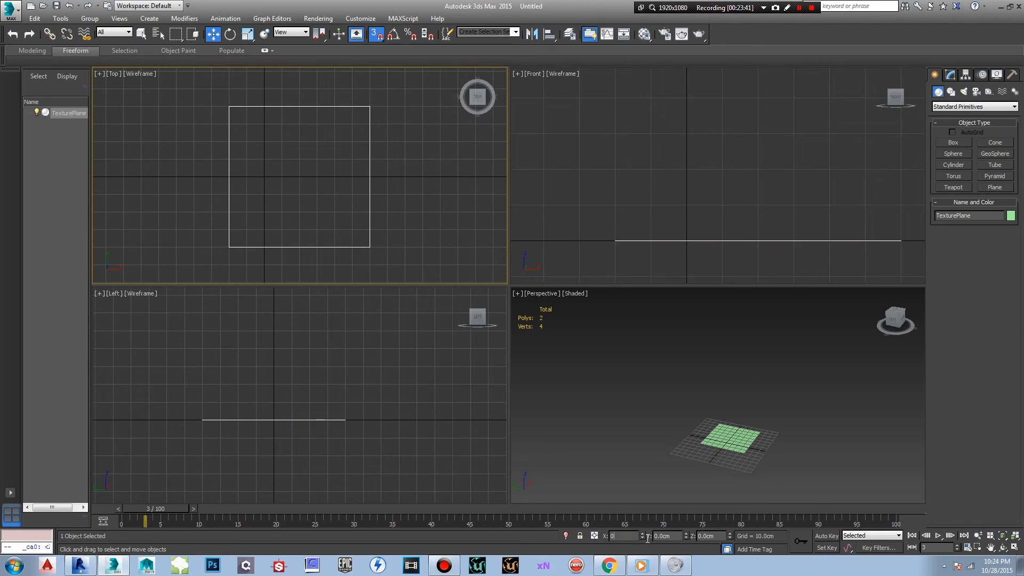
key("Return")
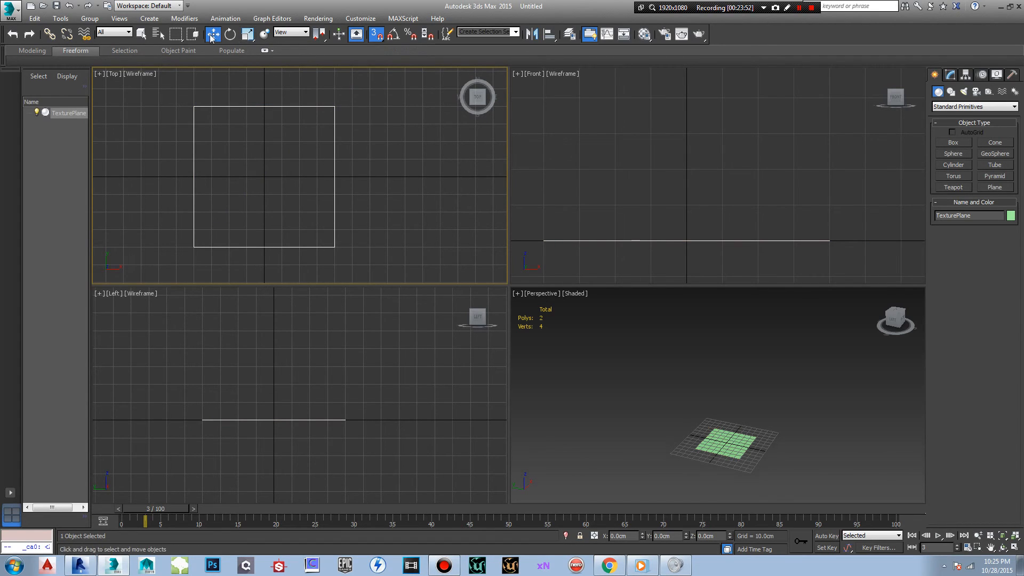
- Open the Slate Material Editor in place of the compact one and place its window over the middle of the viewports
left_click(645, 35)
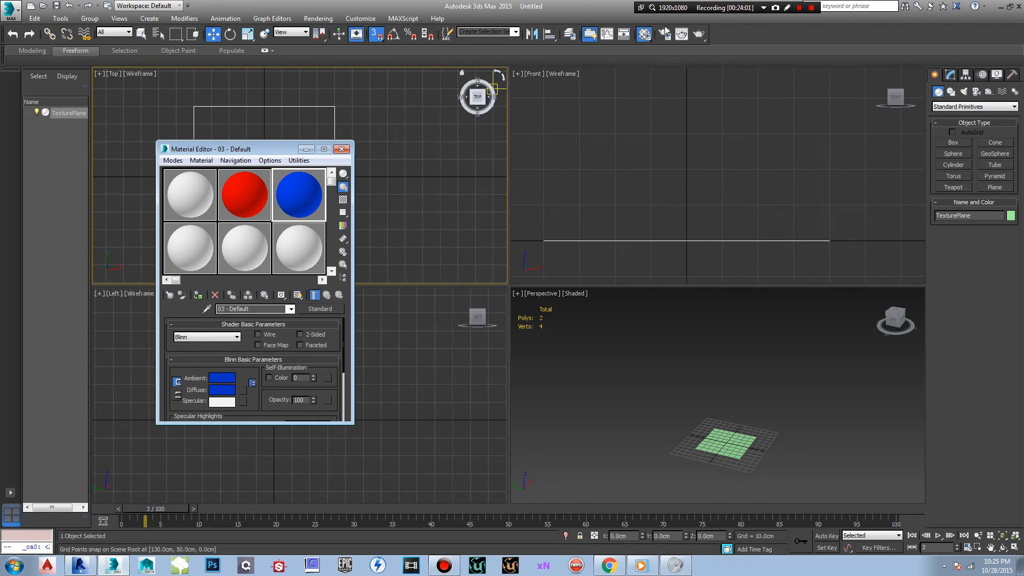
left_click_drag(645, 36, 643, 72)
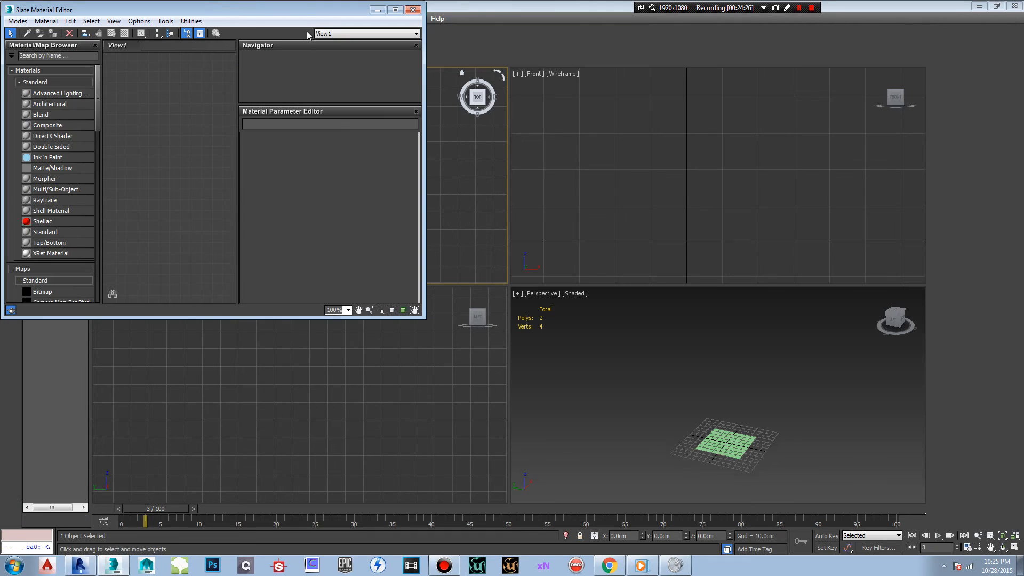
double_click(292, 8)
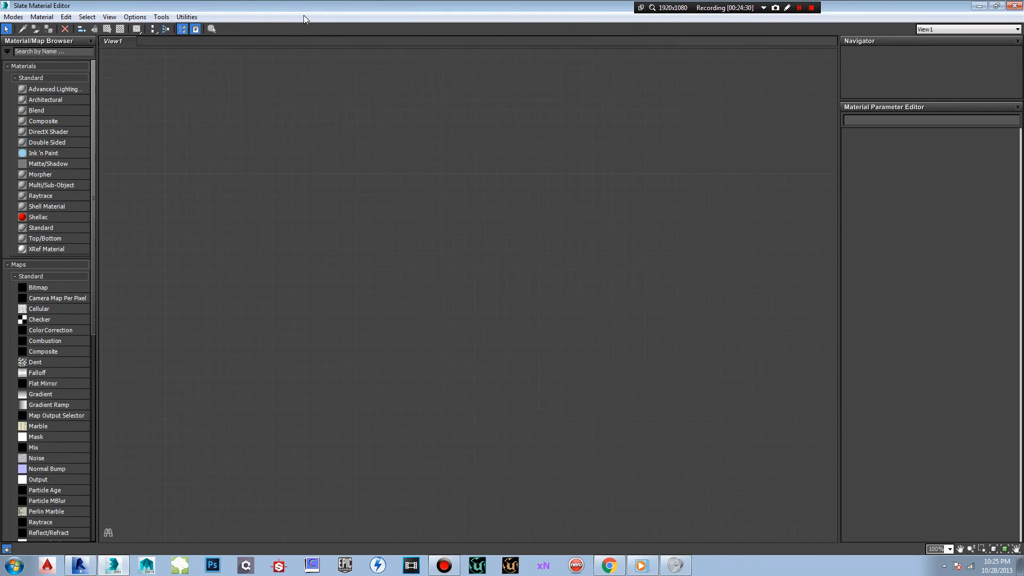
double_click(336, 10)
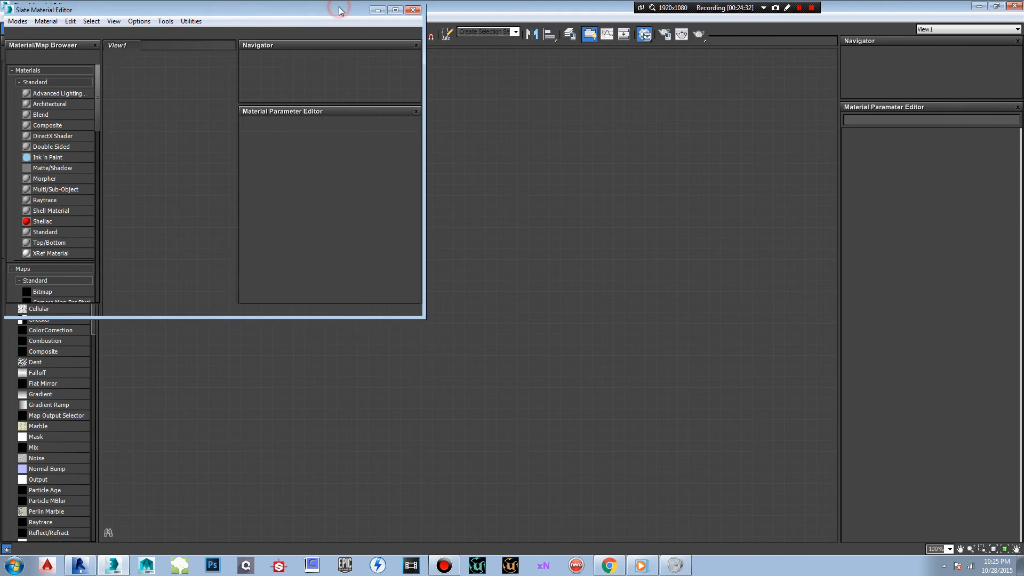
left_click_drag(302, 8, 608, 105)
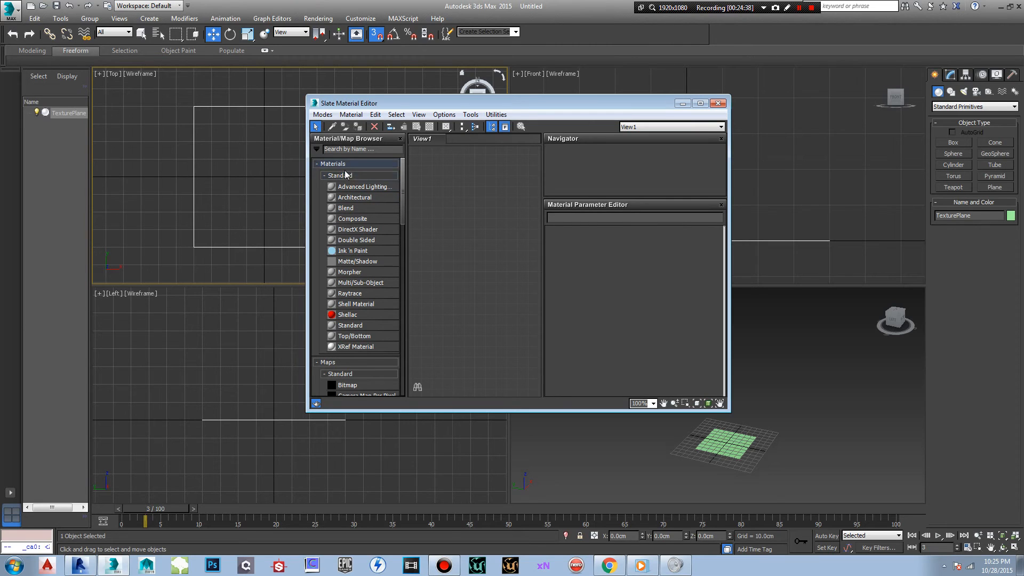
- Add an Architectural material to View1, widen the editor, and position the node with free space beside its map inputs
left_click(355, 199)
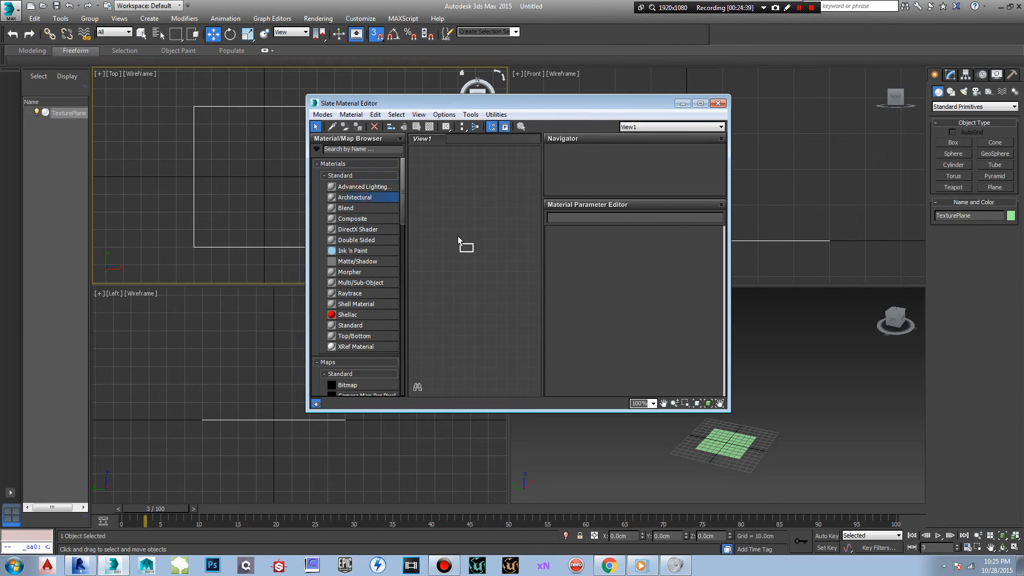
left_click_drag(503, 215, 505, 218)
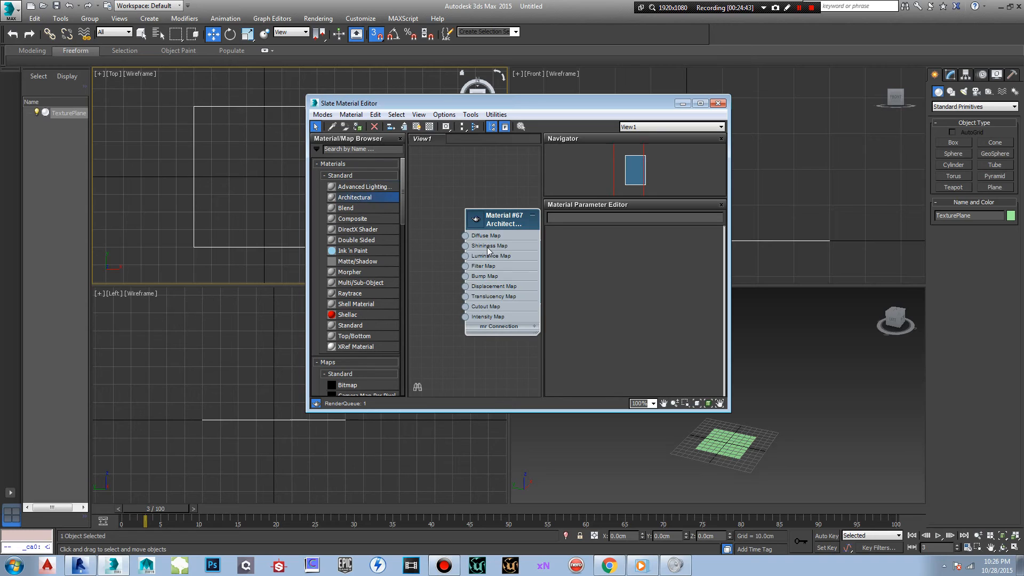
left_click_drag(306, 254, 198, 252)
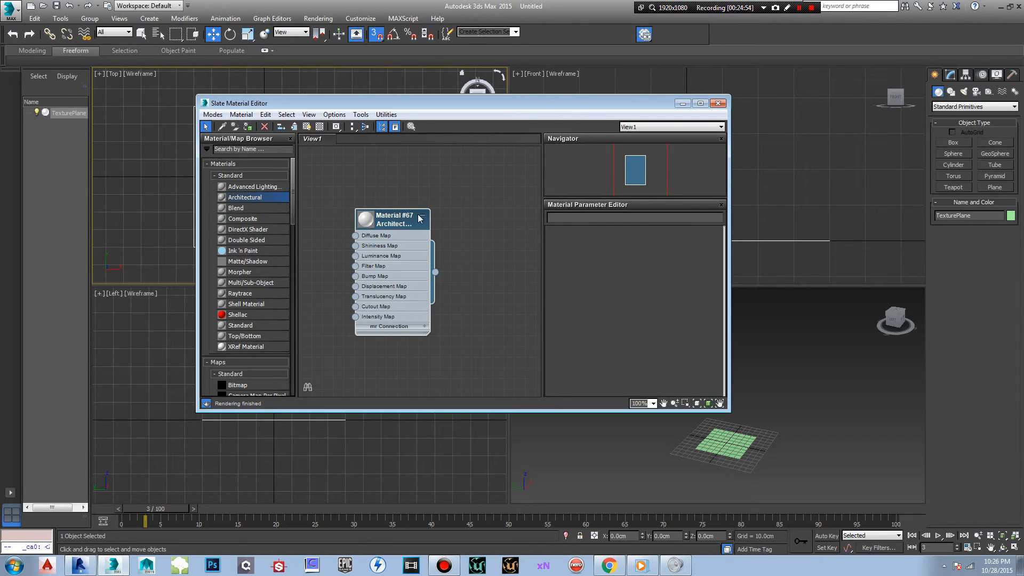
left_click_drag(416, 225, 490, 216)
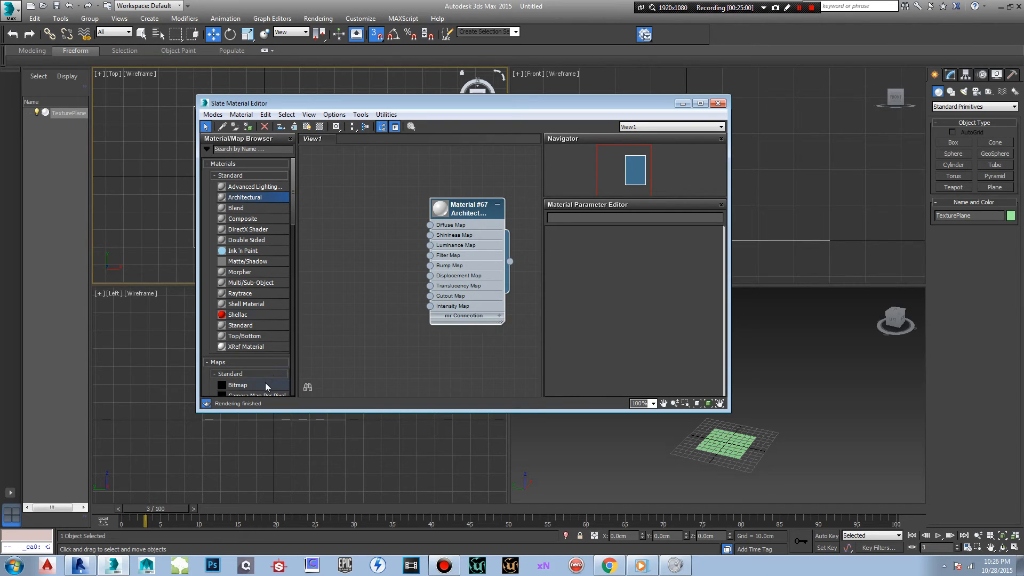
- Add a Bitmap map using the BARK5 image and connect it to the Architectural material's Diffuse Map
left_click_drag(267, 386, 348, 322)
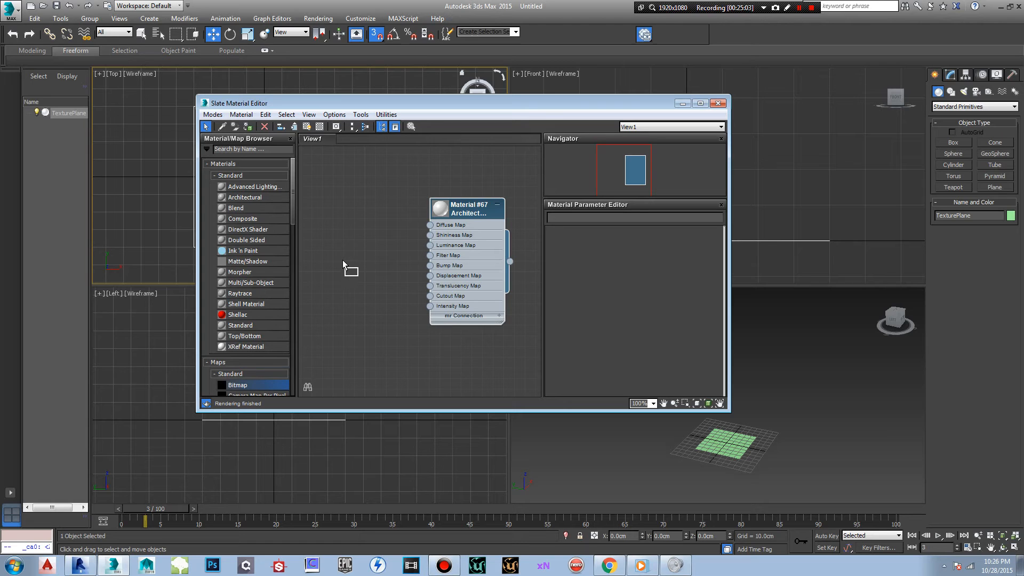
left_click_drag(343, 260, 343, 259)
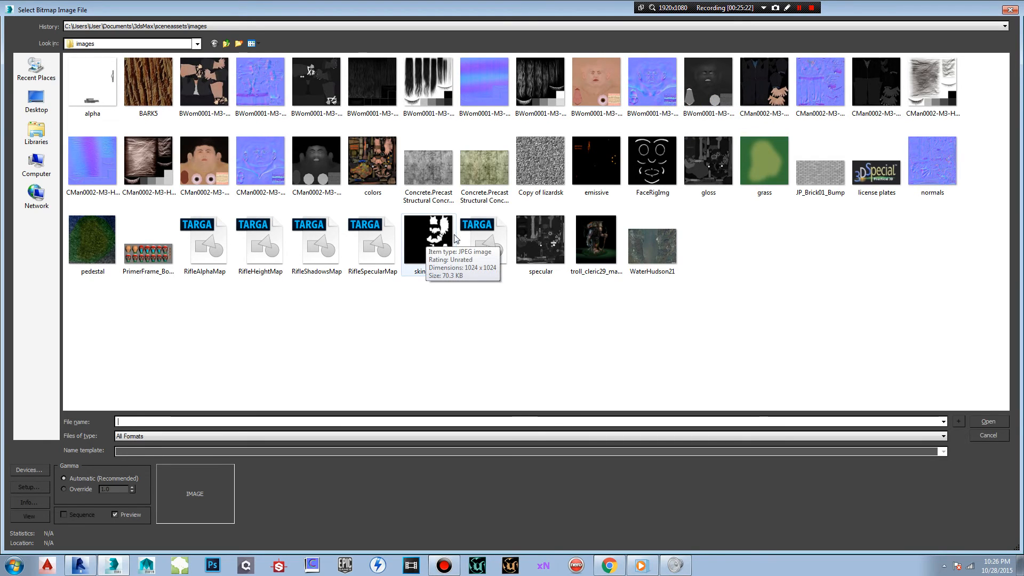
left_click(143, 90)
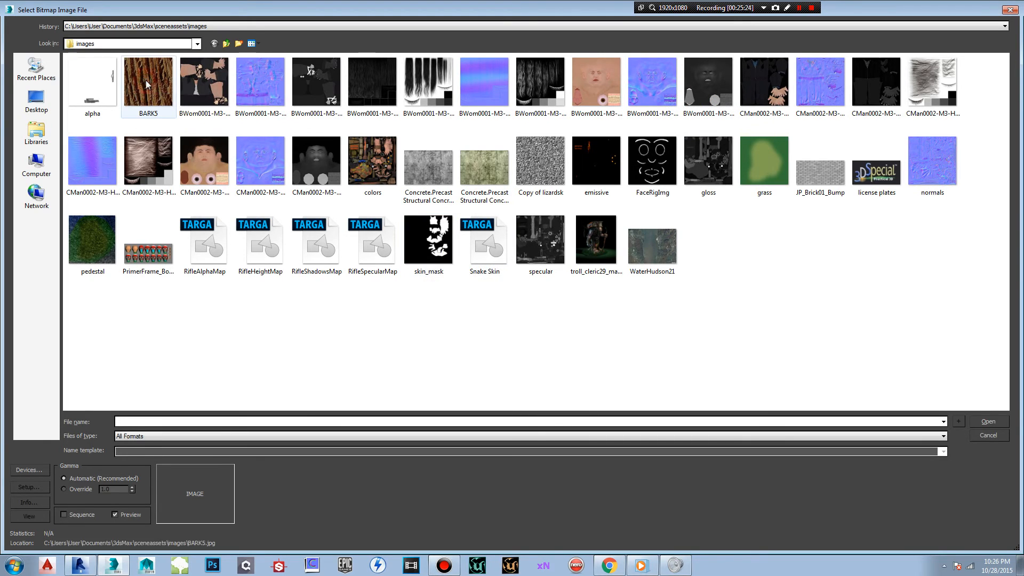
left_click(994, 422)
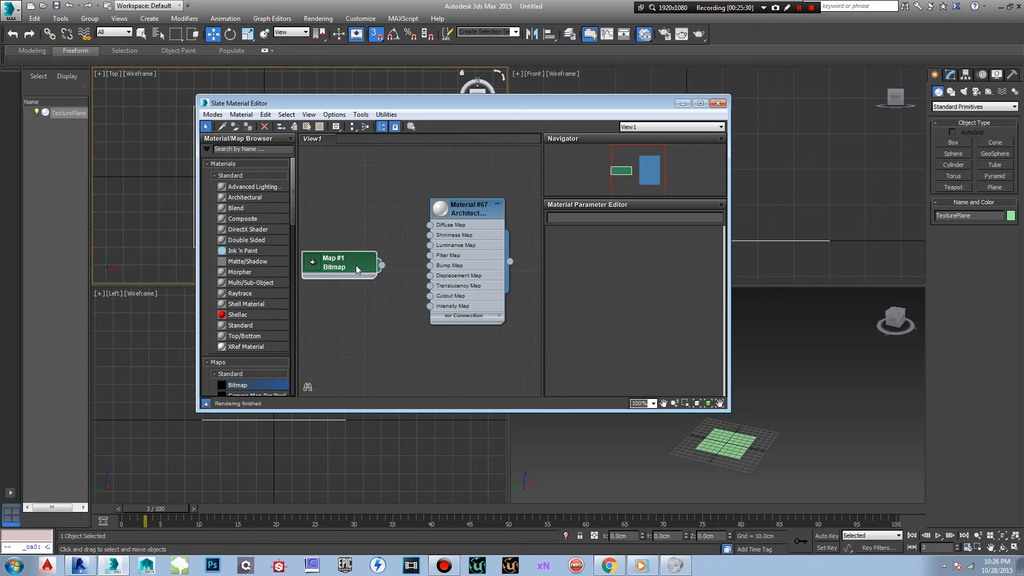
left_click_drag(358, 255, 431, 225)
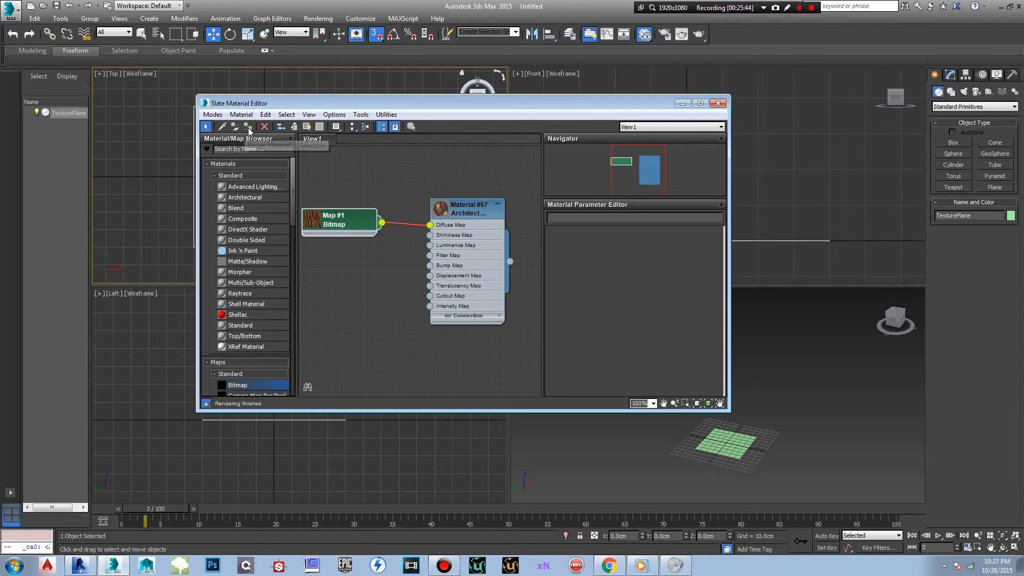
- Assign the Architectural material to TexturePlane and move the editor clear of the Perspective view to inspect the plane up close
left_click(250, 131)
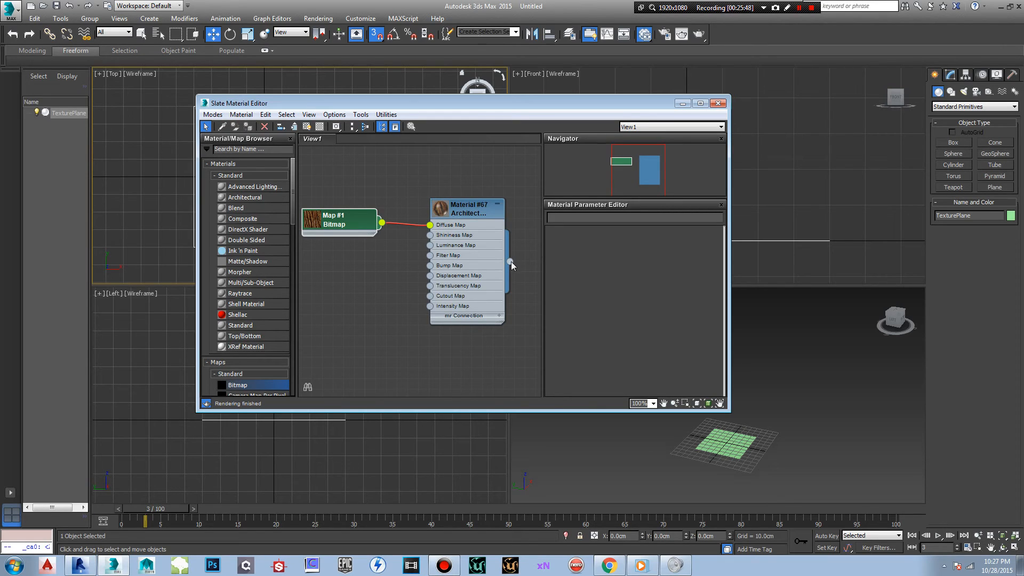
left_click_drag(511, 262, 729, 450)
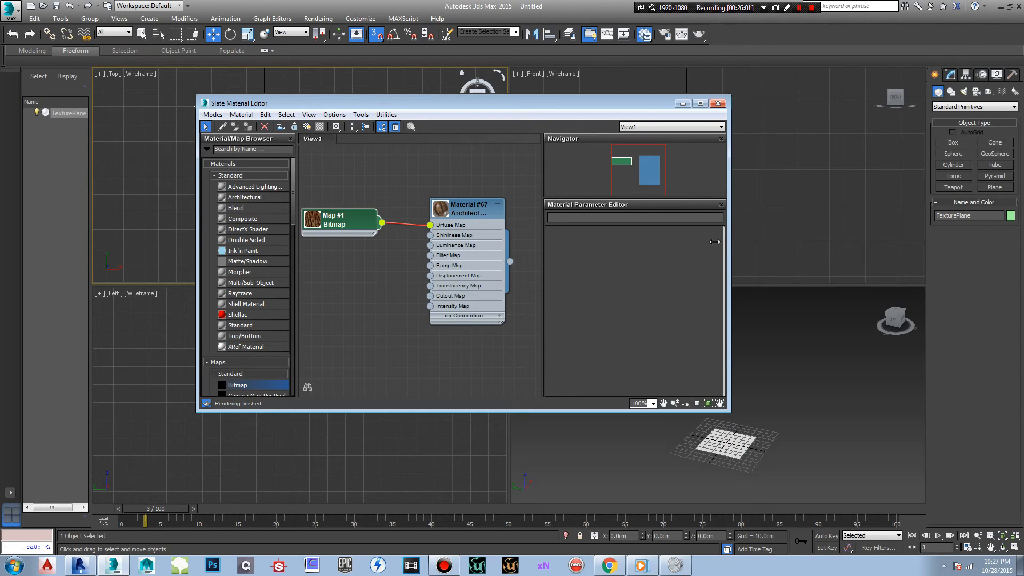
left_click_drag(642, 103, 532, 112)
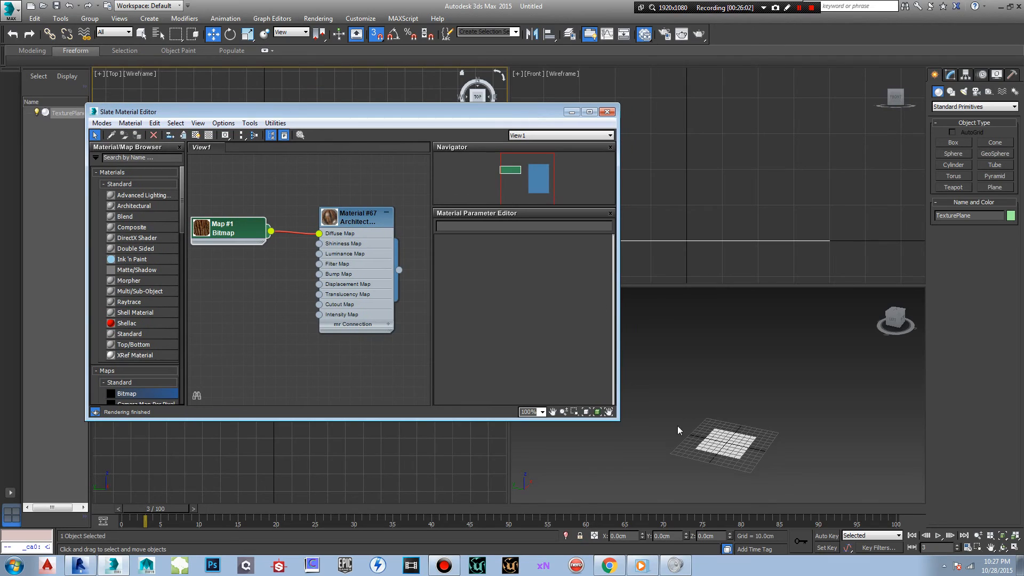
left_click(729, 445)
scroll(729, 445, "up", 4)
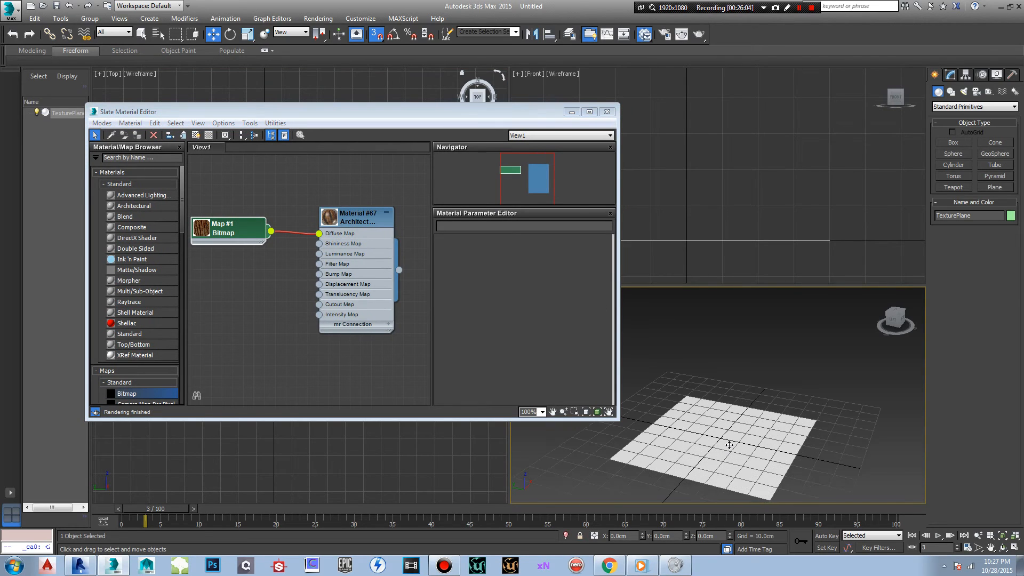
- Assign the material to TexturePlane, show its bark bitmap shaded in the viewport, and close the Slate Material Editor
left_click(138, 135)
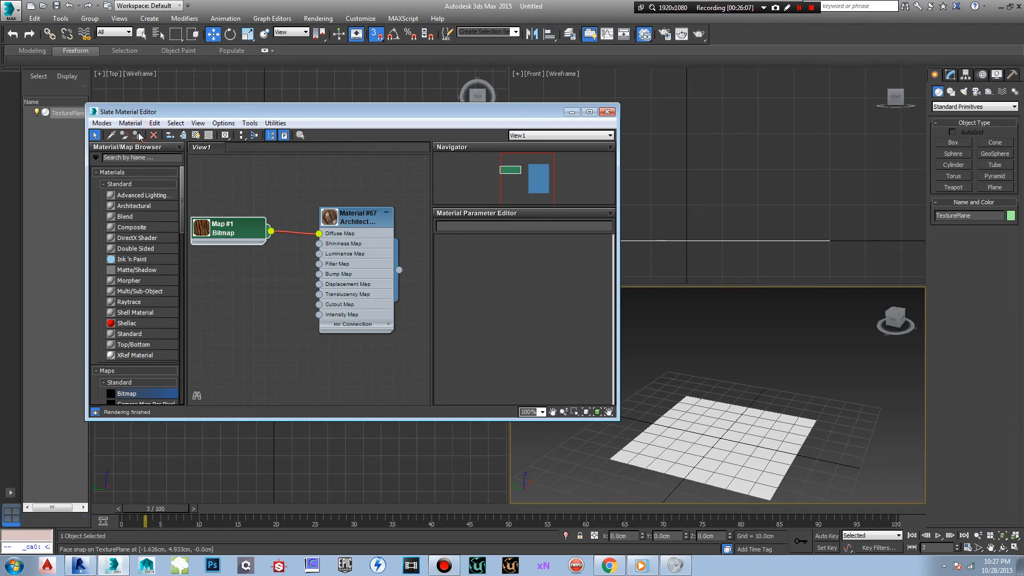
left_click(196, 135)
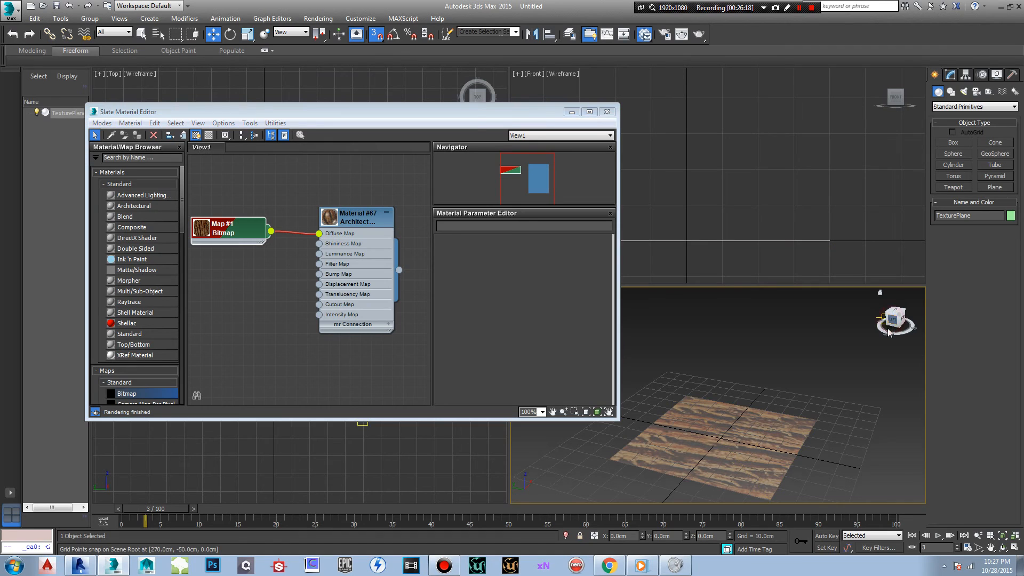
mouse_move(889, 332)
left_mouse_down()
mouse_move(872, 349)
mouse_move(902, 262)
mouse_move(892, 265)
mouse_move(888, 321)
left_mouse_up()
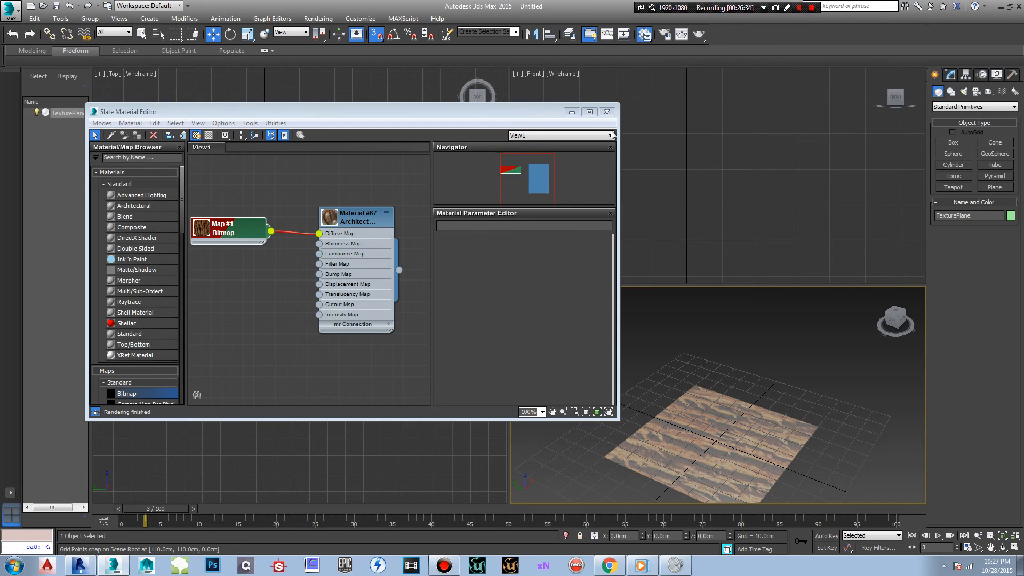
left_click(606, 111)
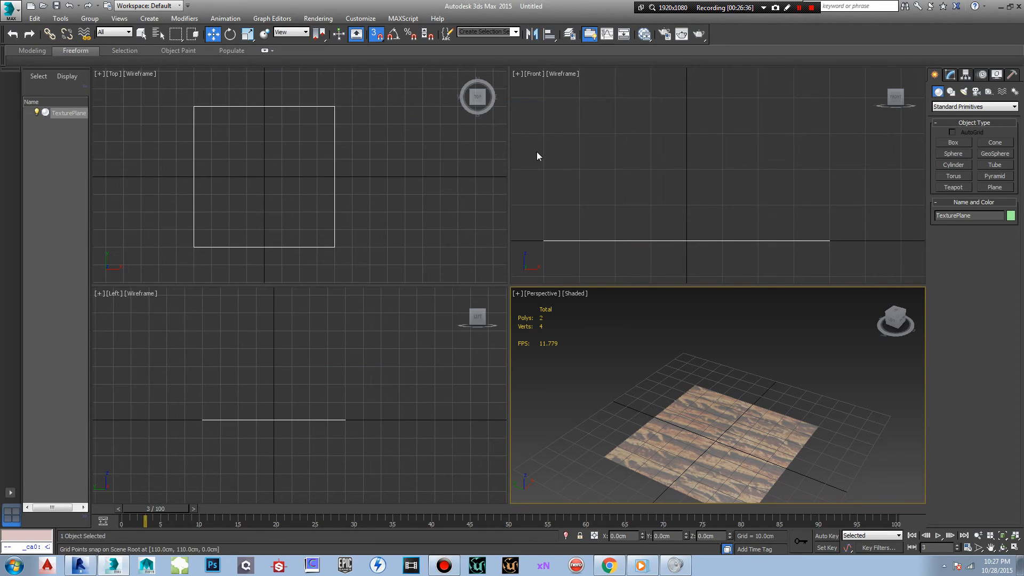
- Rotate TexturePlane upright to -90 degrees about Y in the Front view, with angle snap turned on for the exact angle
left_click(230, 34)
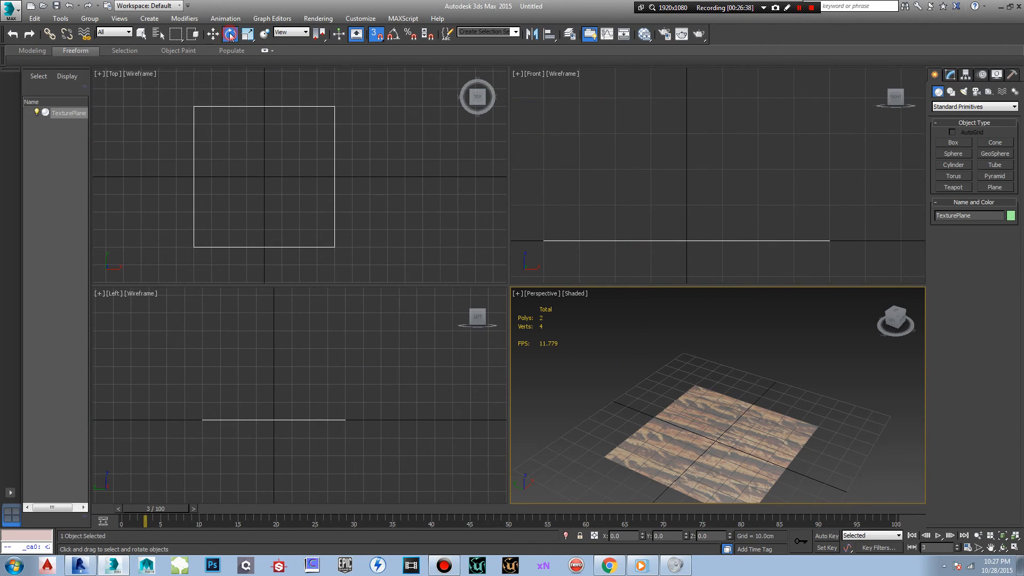
right_click(773, 178)
scroll(774, 178, "down", 3)
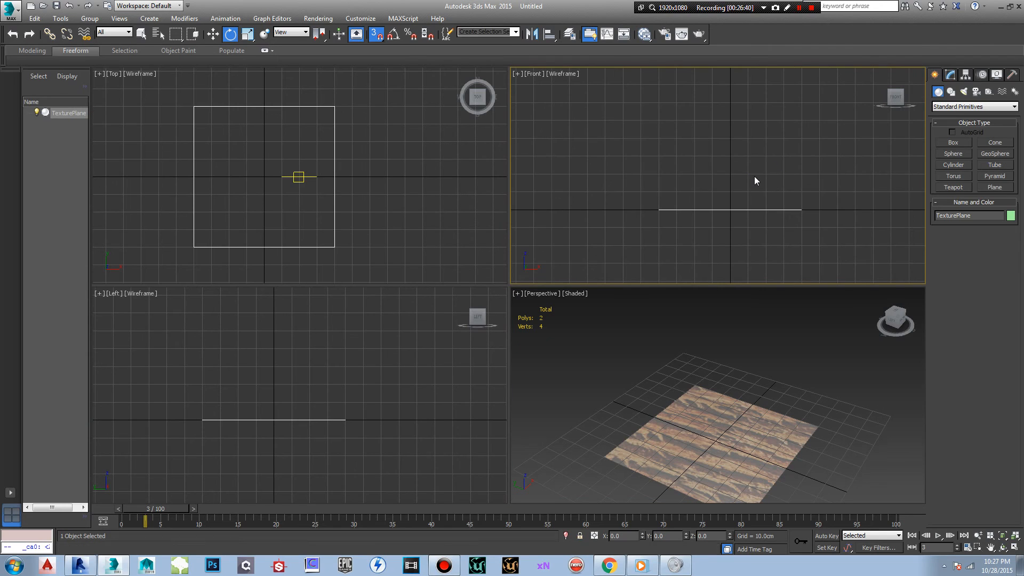
middle_click_drag(755, 176, 760, 157)
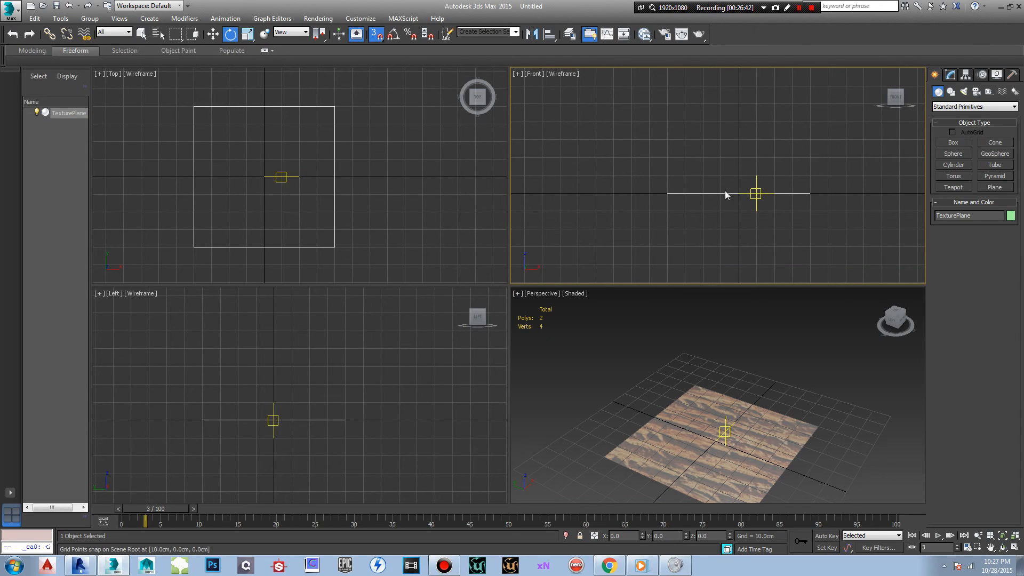
left_click_drag(671, 191, 766, 240)
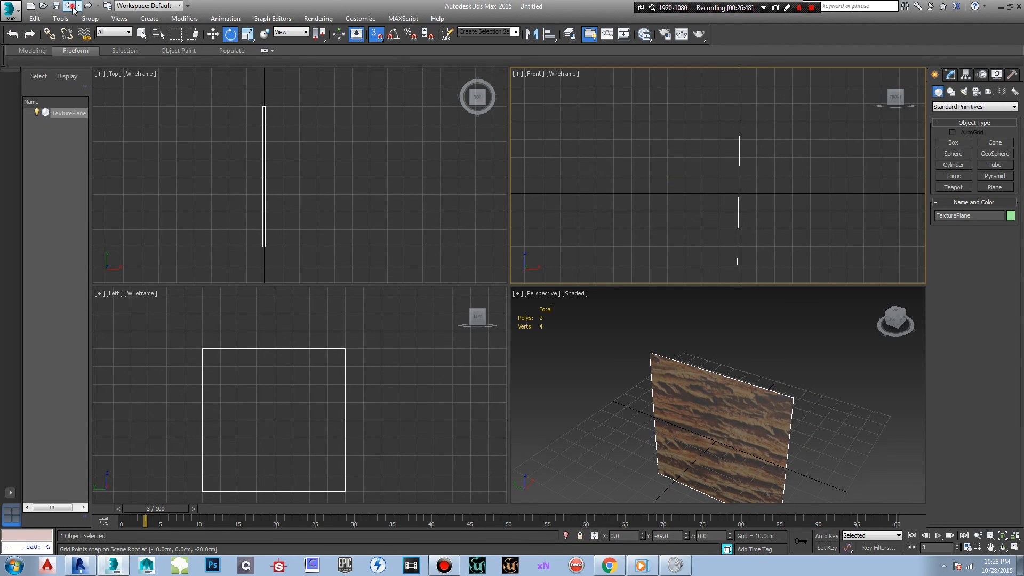
left_click(69, 5)
left_click(394, 34)
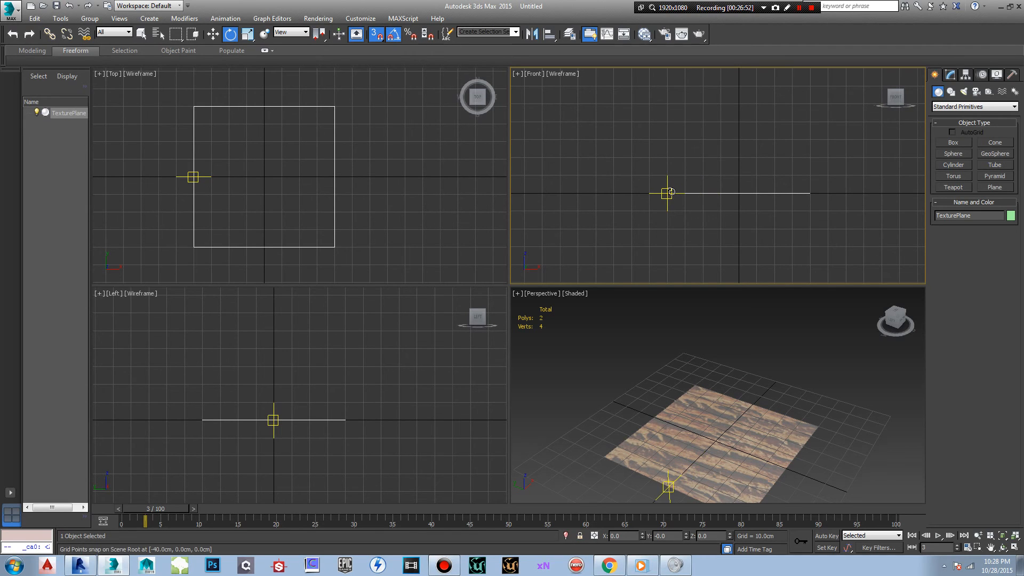
left_click_drag(667, 193, 720, 256)
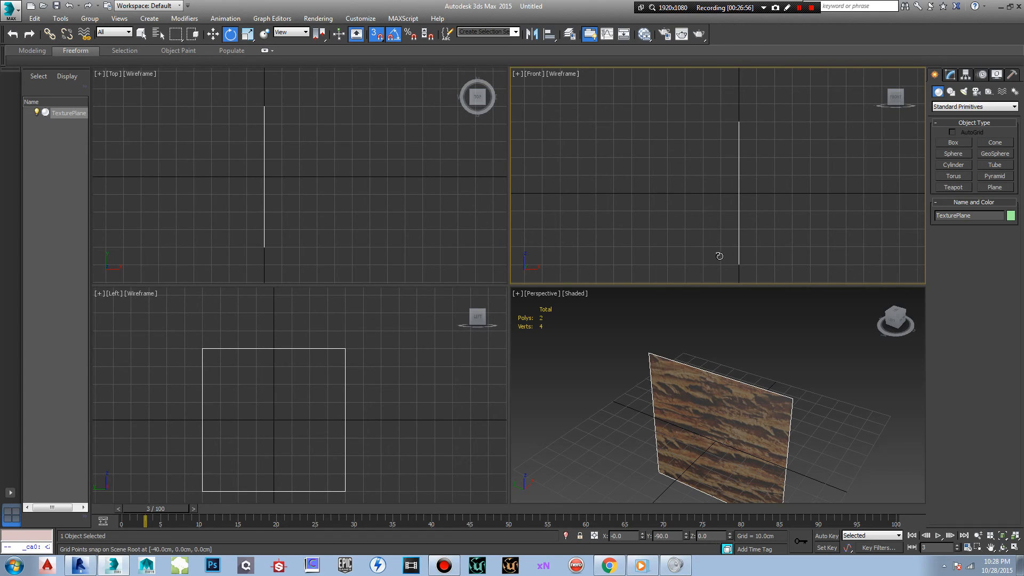
middle_click_drag(763, 363, 761, 309)
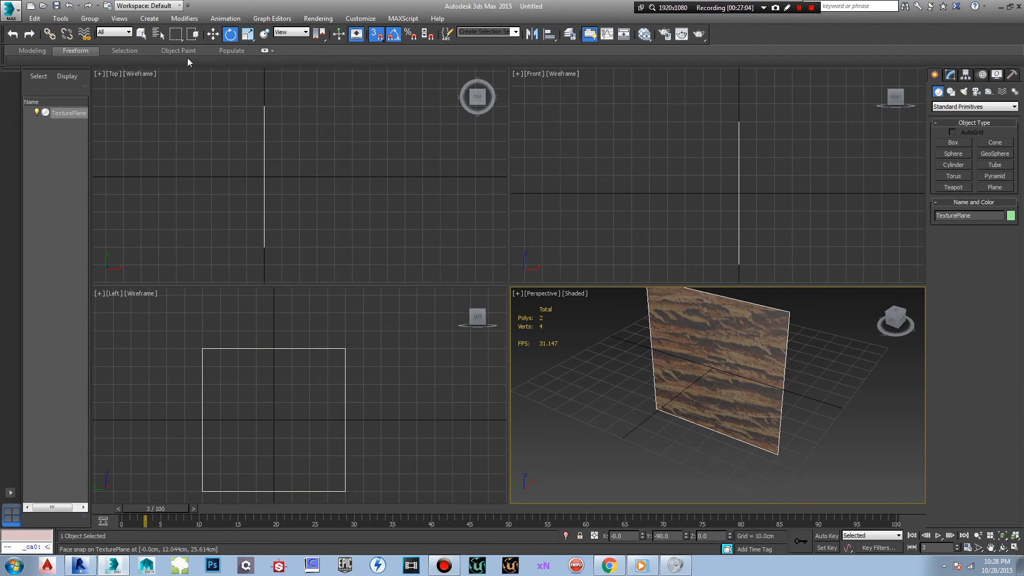
left_click(111, 50)
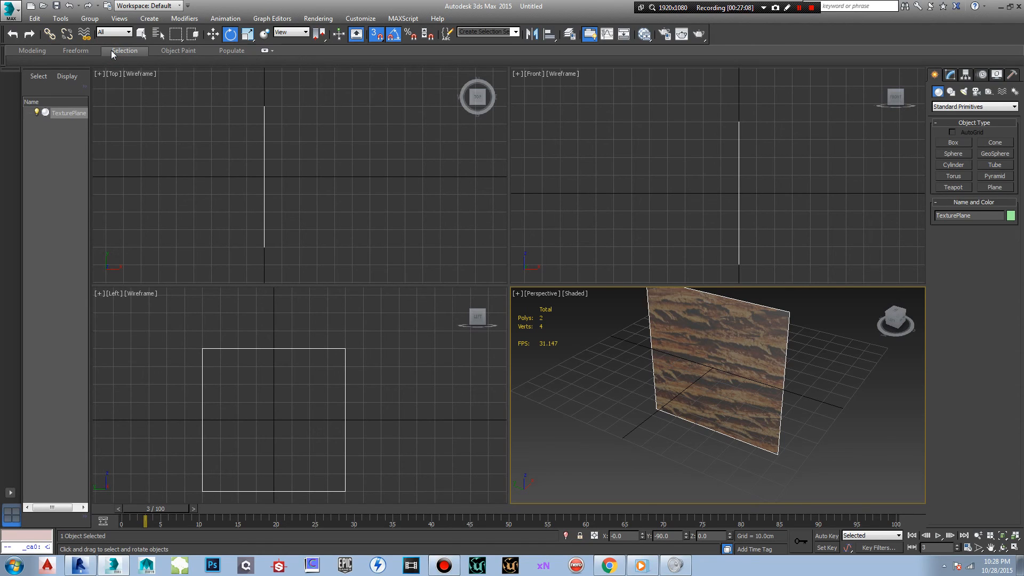
left_click(37, 52)
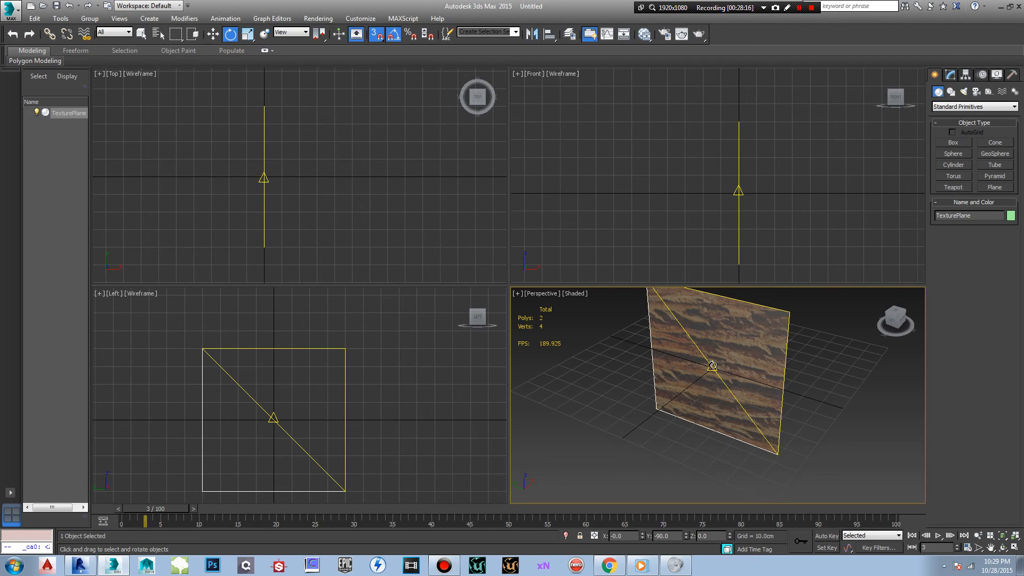
key("ctrl+d")
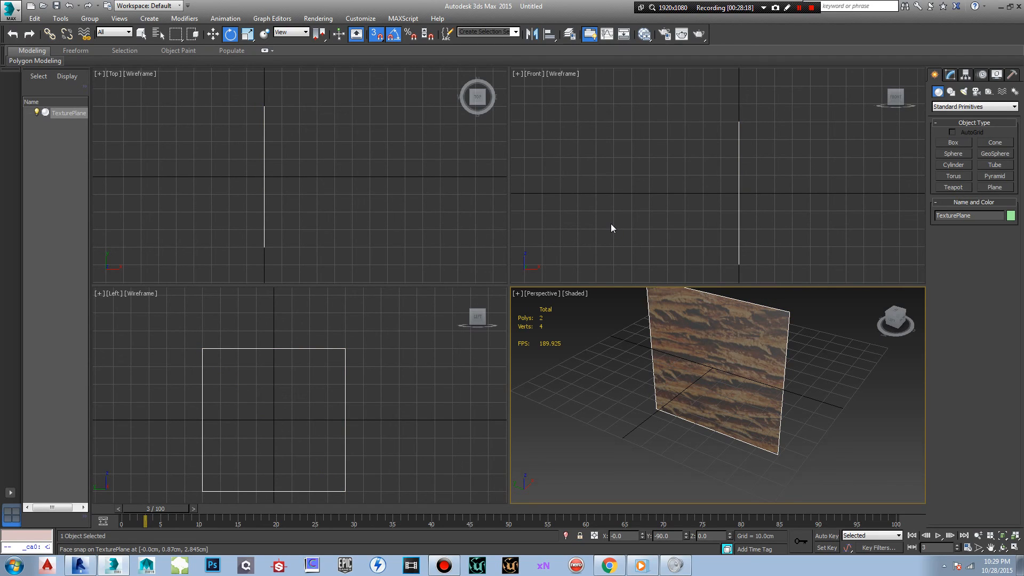
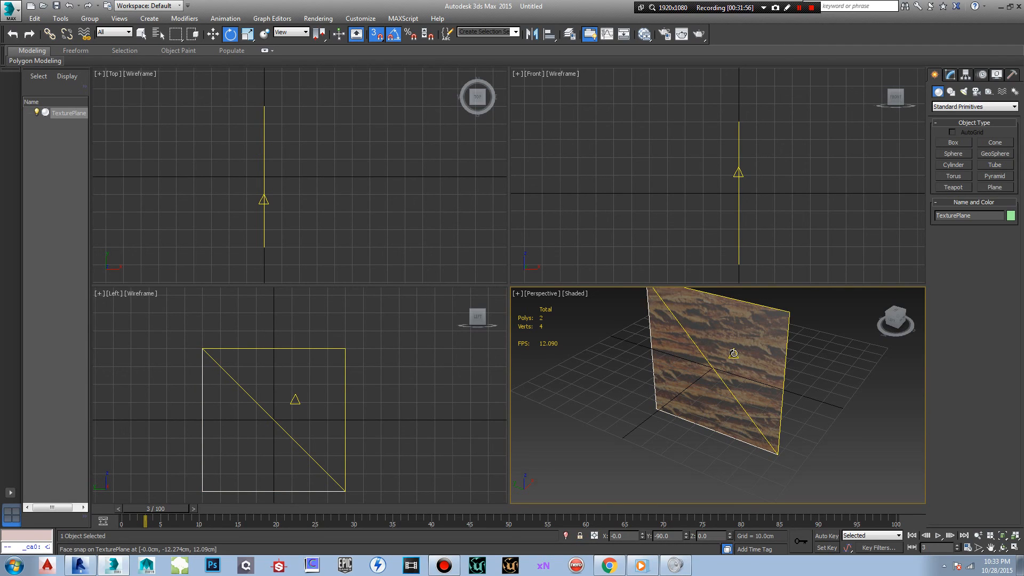
left_click(846, 345)
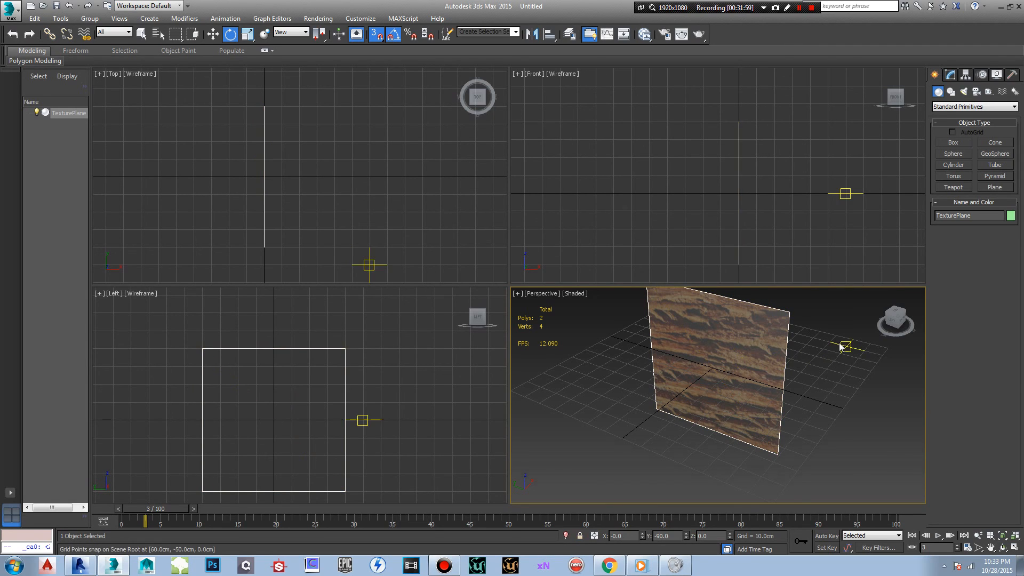
middle_click_drag(826, 361, 831, 382, "alt")
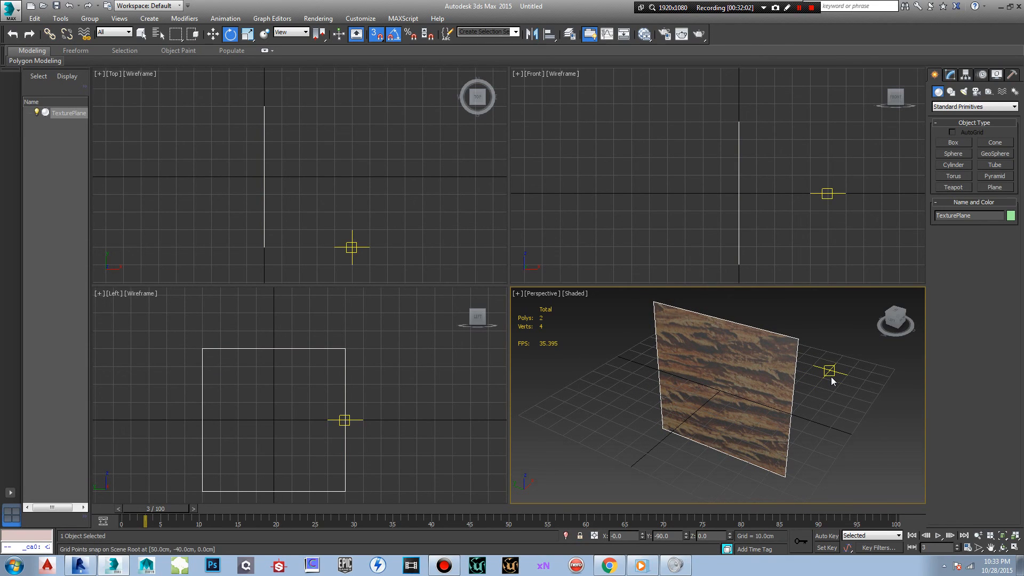